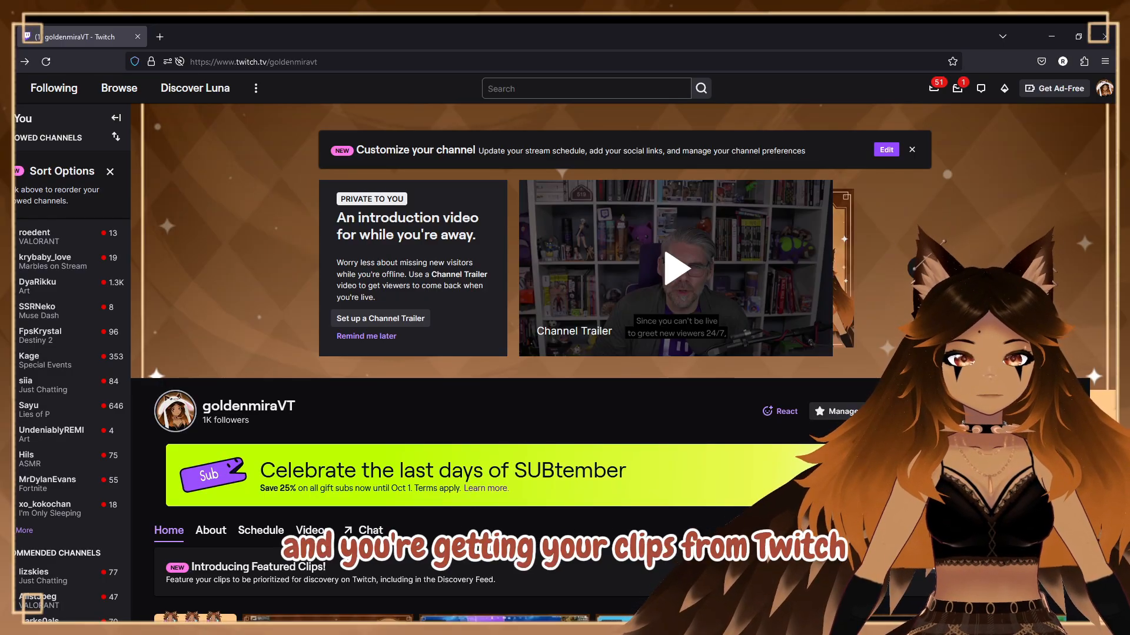
- Open the Clips manager of the creator dashboard by way of Video Producer and dismiss the Featured Clips introduction
{"action": "left_click", "coordinate": [1104, 88]}
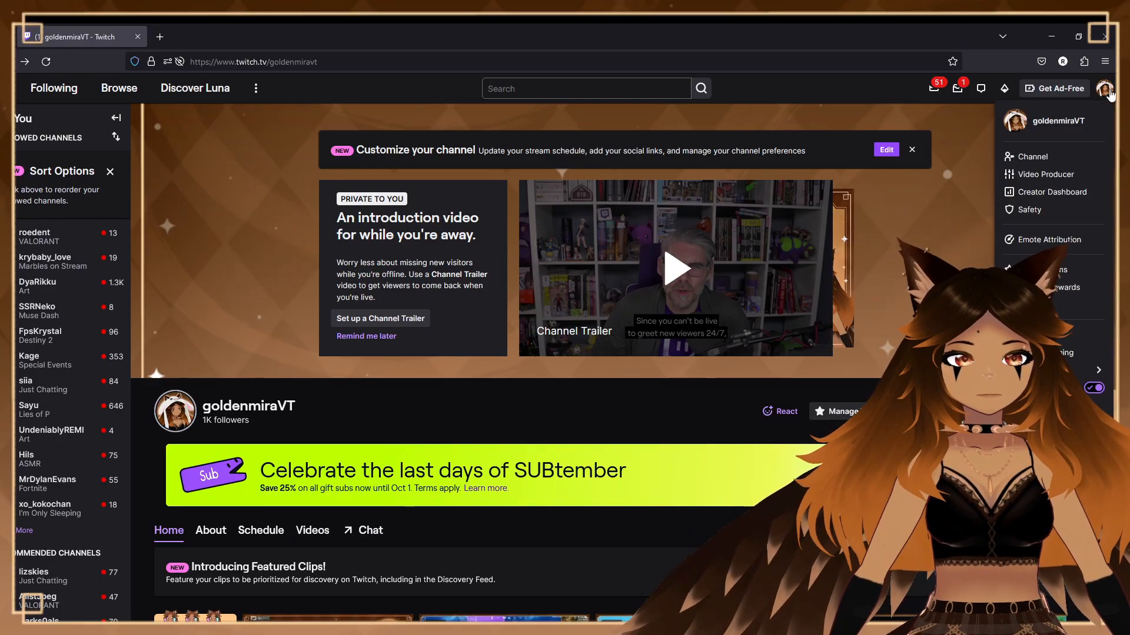
{"action": "left_click", "coordinate": [1054, 176]}
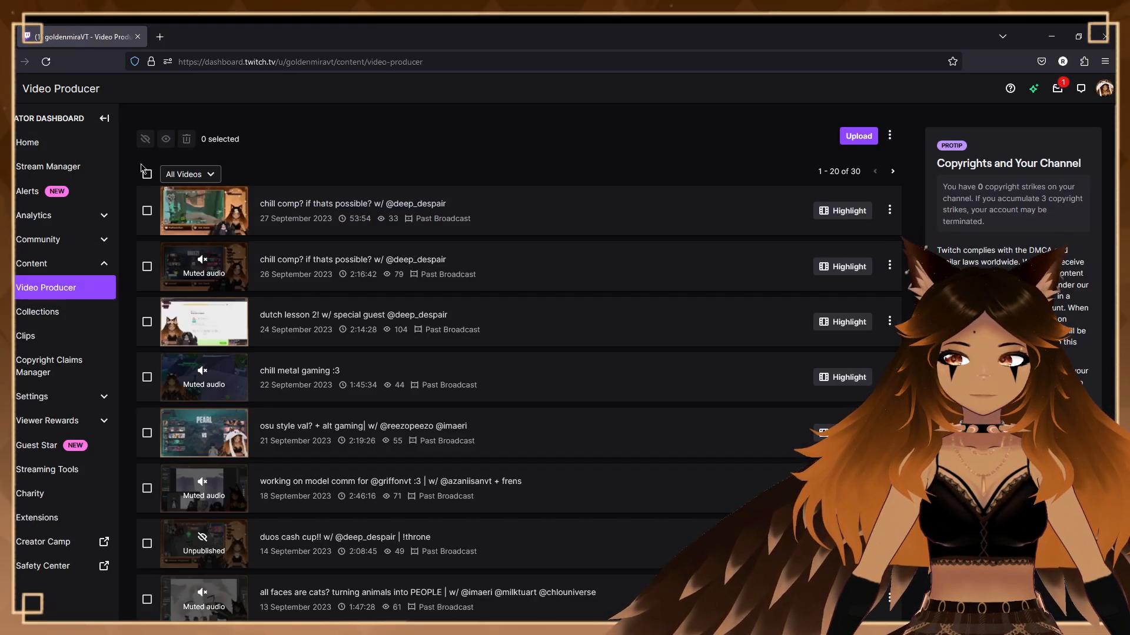
{"action": "left_click", "coordinate": [195, 175]}
{"action": "left_click", "coordinate": [196, 175]}
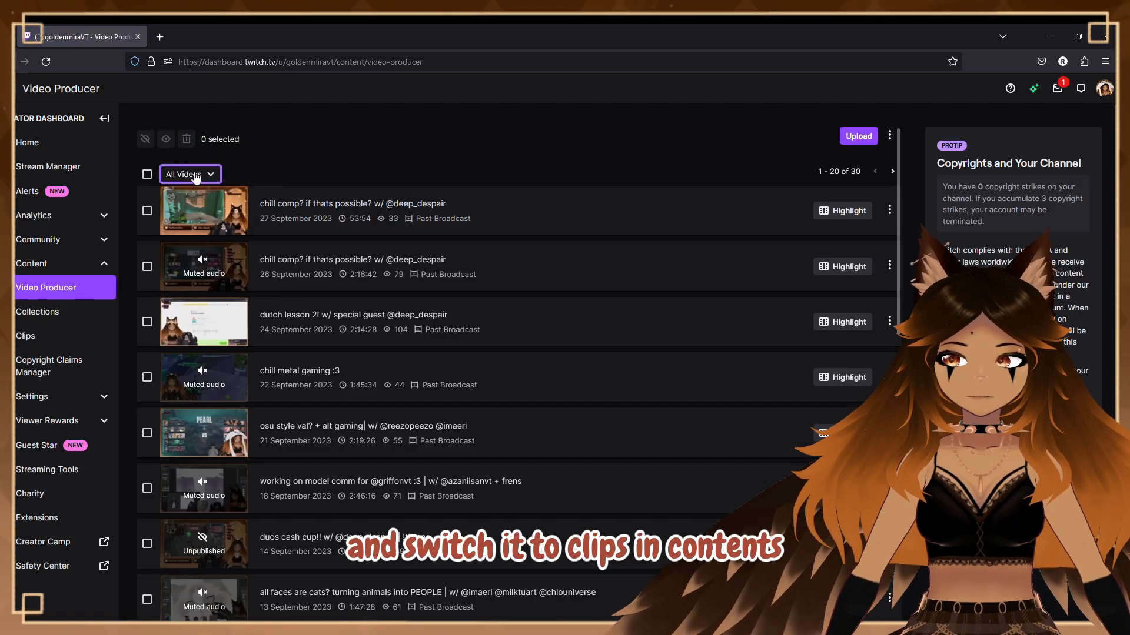
{"action": "left_click", "coordinate": [68, 336]}
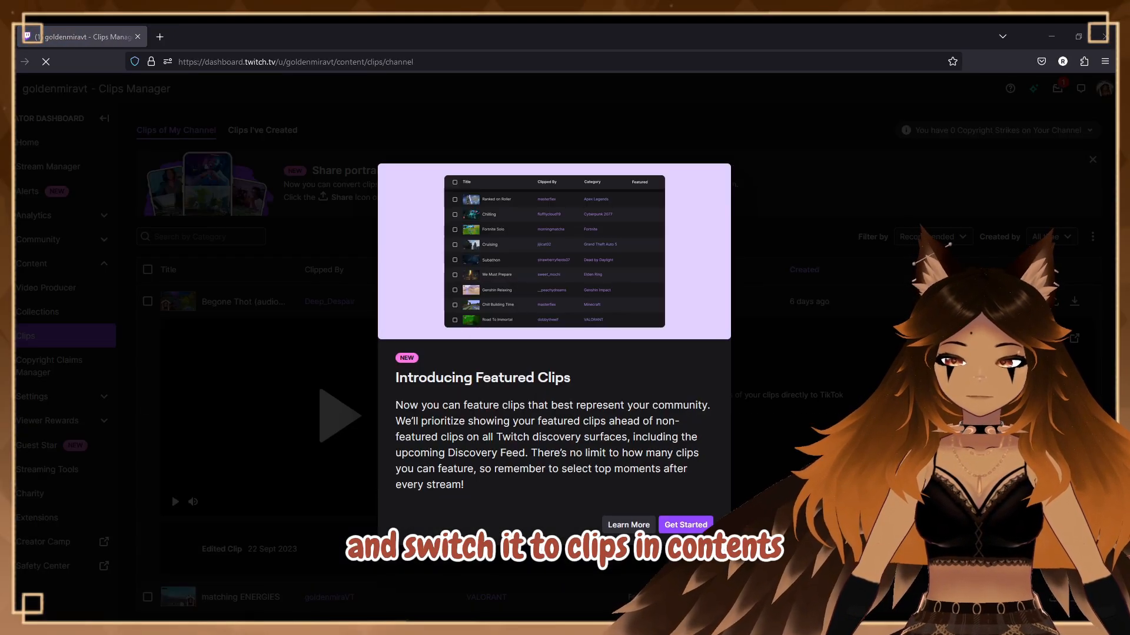
{"action": "key", "text": "Escape"}
- Browse the clips of the channel, view the self-created clips, and return to the channel's clips
{"action": "scroll", "coordinate": [569, 371], "scroll_direction": "down", "scroll_amount": 2}
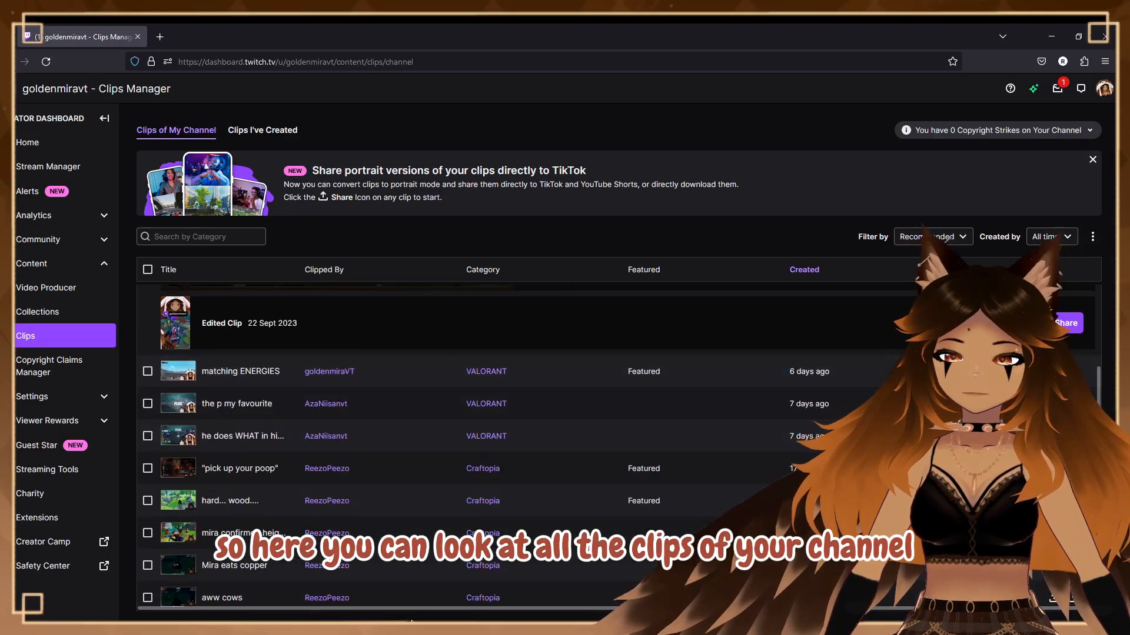
{"action": "scroll", "coordinate": [428, 480], "scroll_direction": "up", "scroll_amount": 5}
{"action": "left_click", "coordinate": [274, 128]}
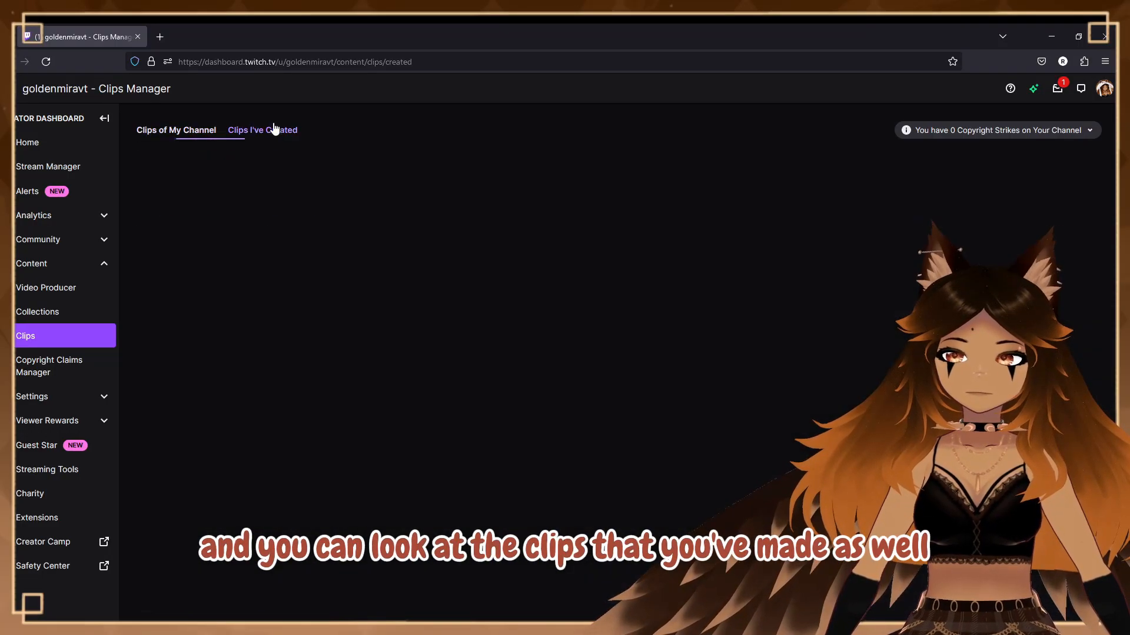
{"action": "left_click", "coordinate": [183, 131]}
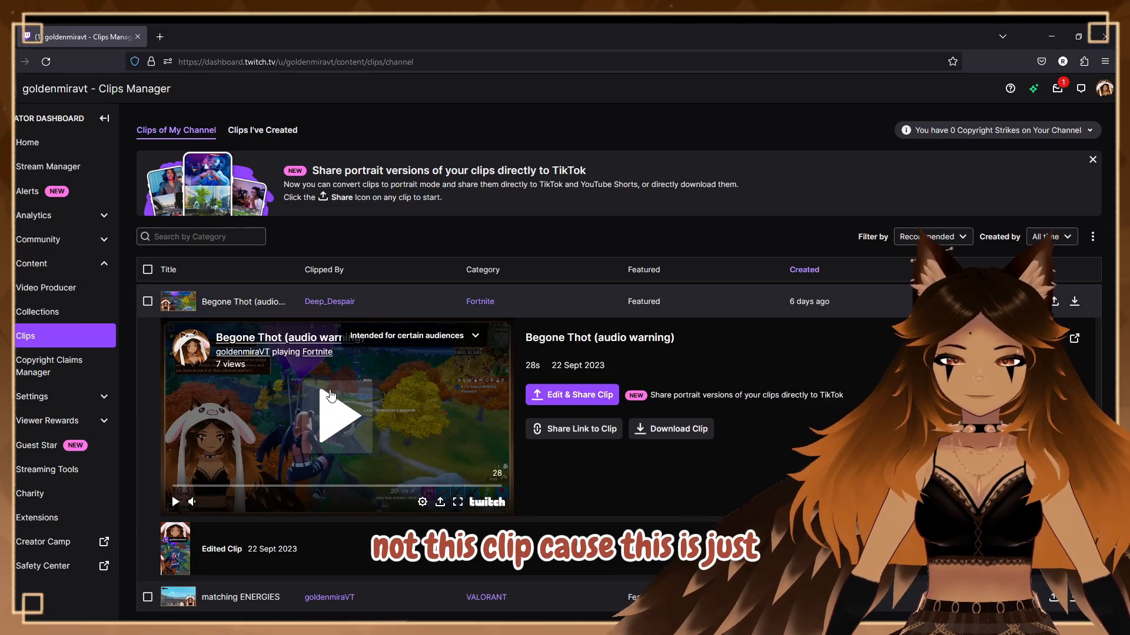
- Open the "pick up your poop" Craftopia clip in the Clip Editor and choose the Split layout
{"action": "scroll", "coordinate": [330, 396], "scroll_direction": "down", "scroll_amount": 5}
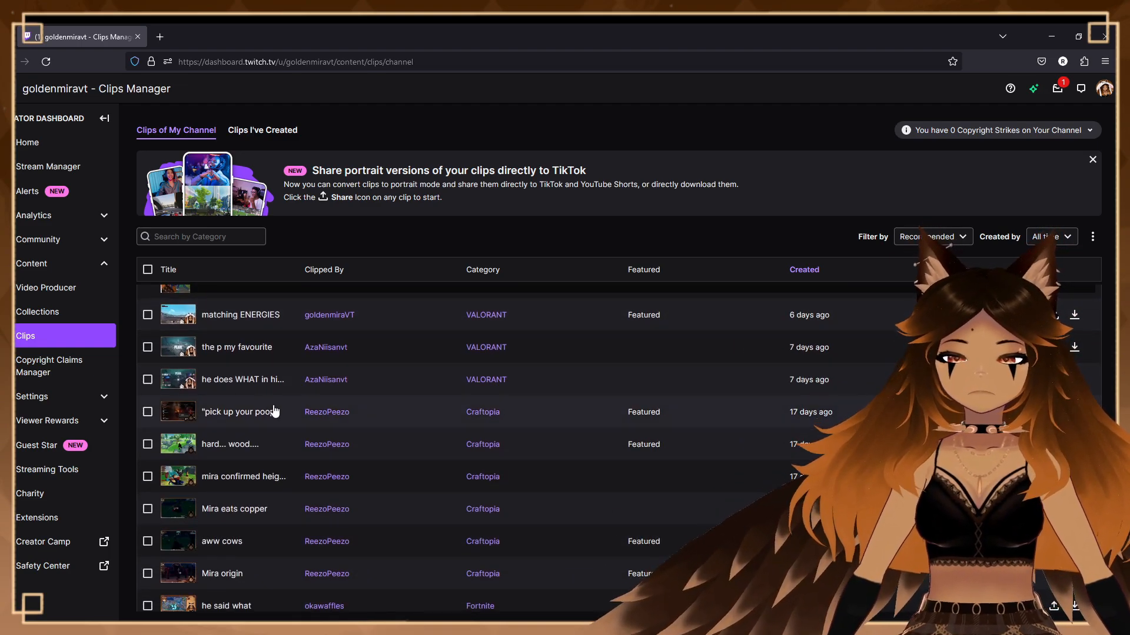
{"action": "left_click", "coordinate": [274, 411]}
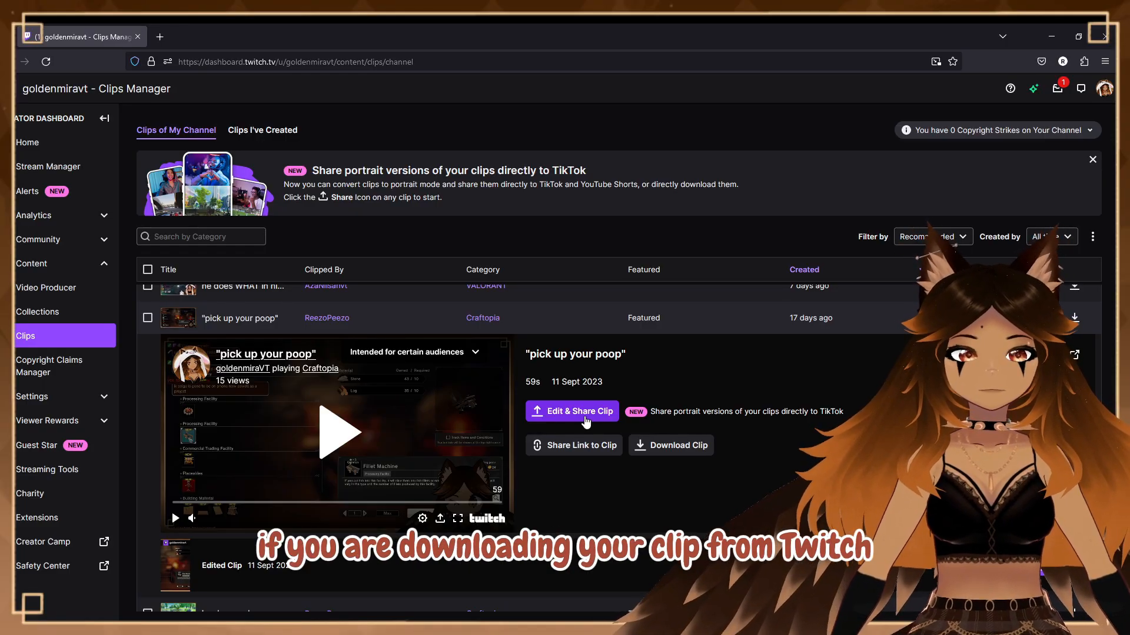
{"action": "left_click", "coordinate": [586, 419]}
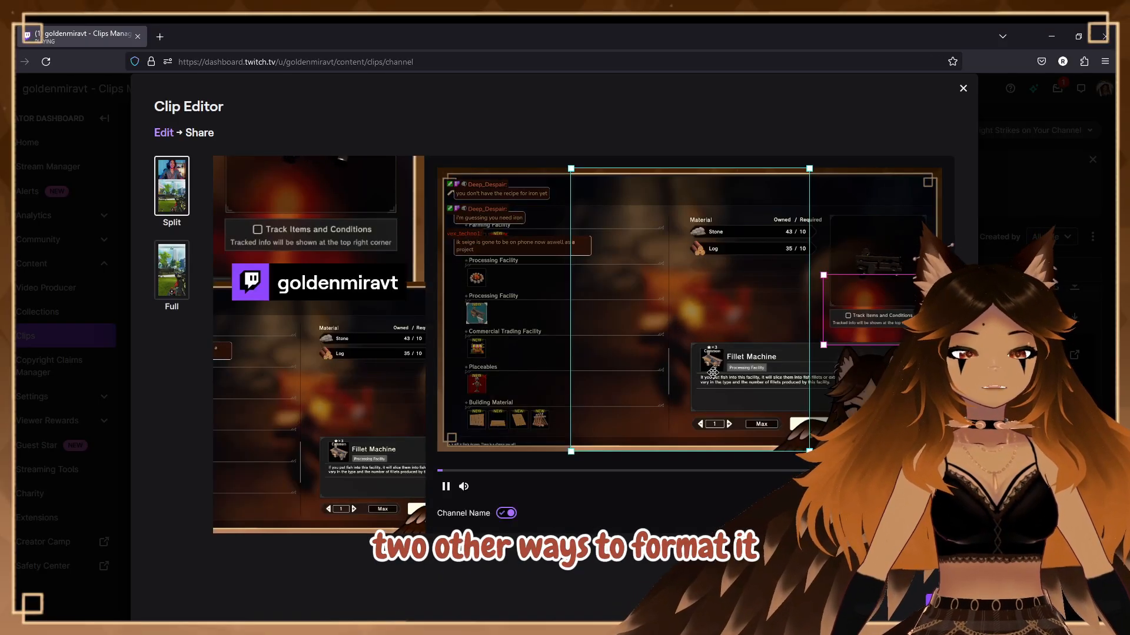
{"action": "left_click", "coordinate": [175, 205]}
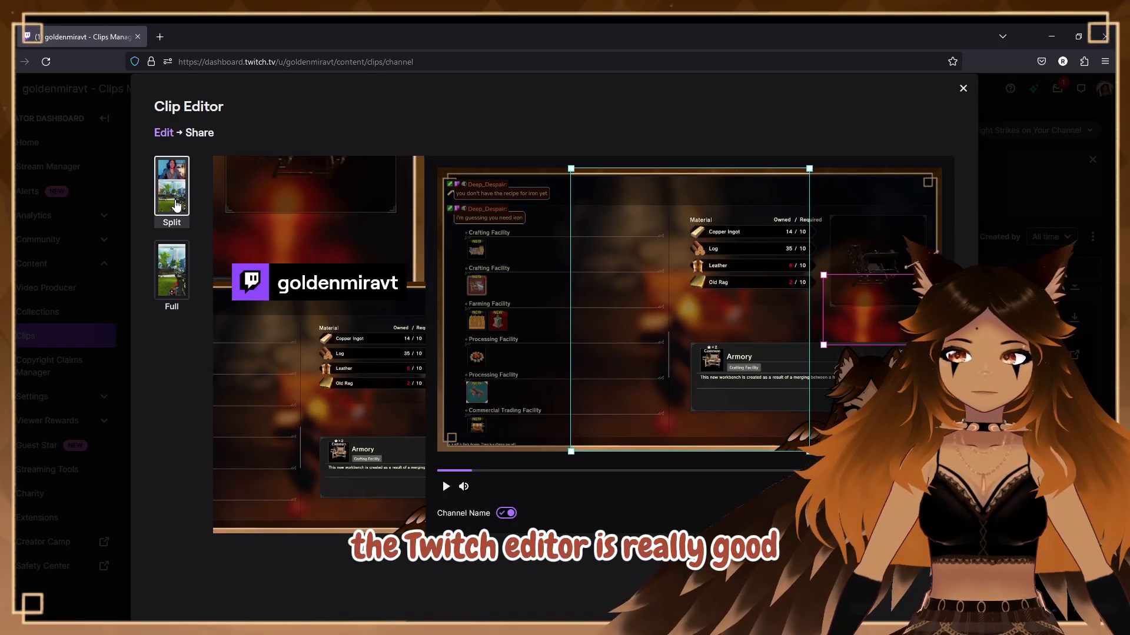
{"action": "left_click", "coordinate": [171, 269]}
{"action": "left_click", "coordinate": [171, 186]}
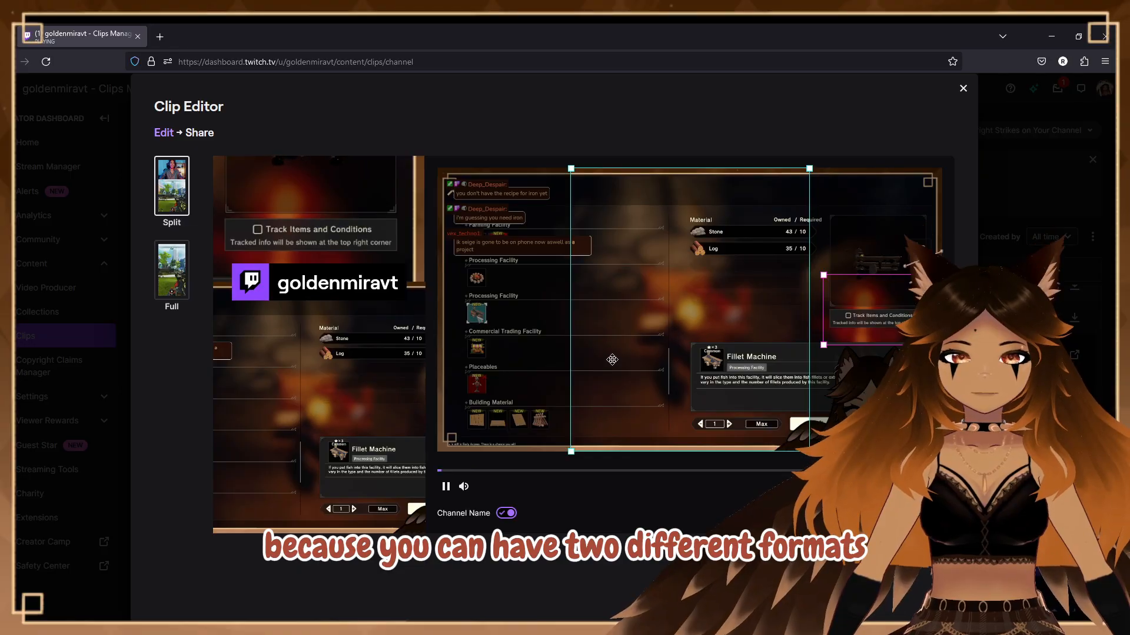
- Frame the avatar and the gameplay with the two crop areas and turn off the channel name overlay
{"action": "left_click_drag", "start_coordinate": [903, 307], "coordinate": [892, 396]}
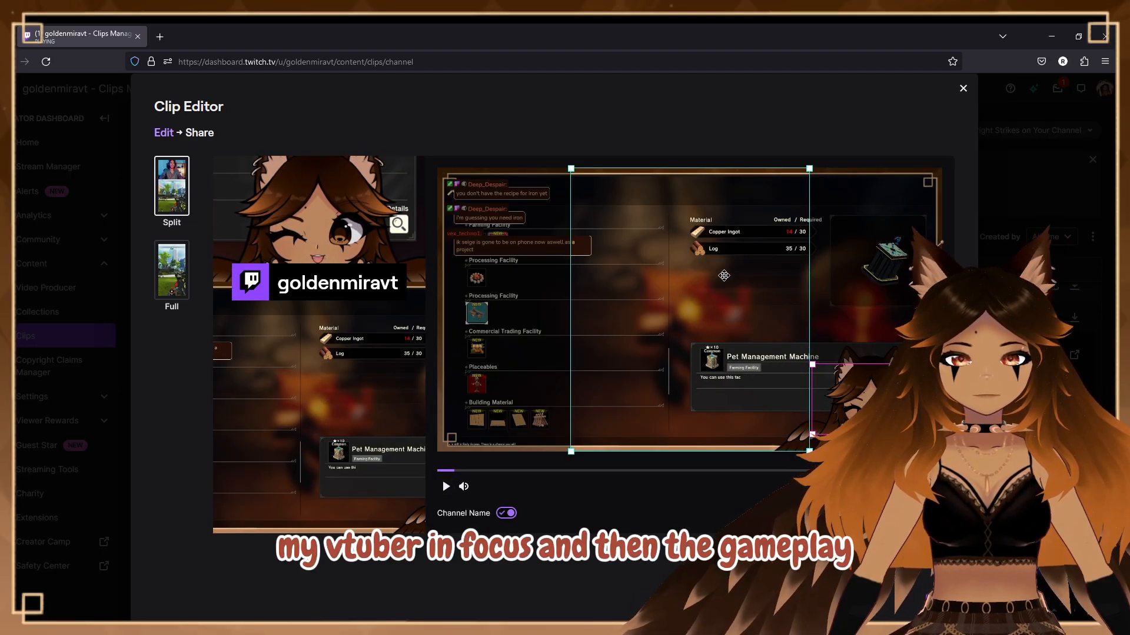
{"action": "left_click_drag", "start_coordinate": [724, 275], "coordinate": [721, 275]}
{"action": "left_click", "coordinate": [506, 513]}
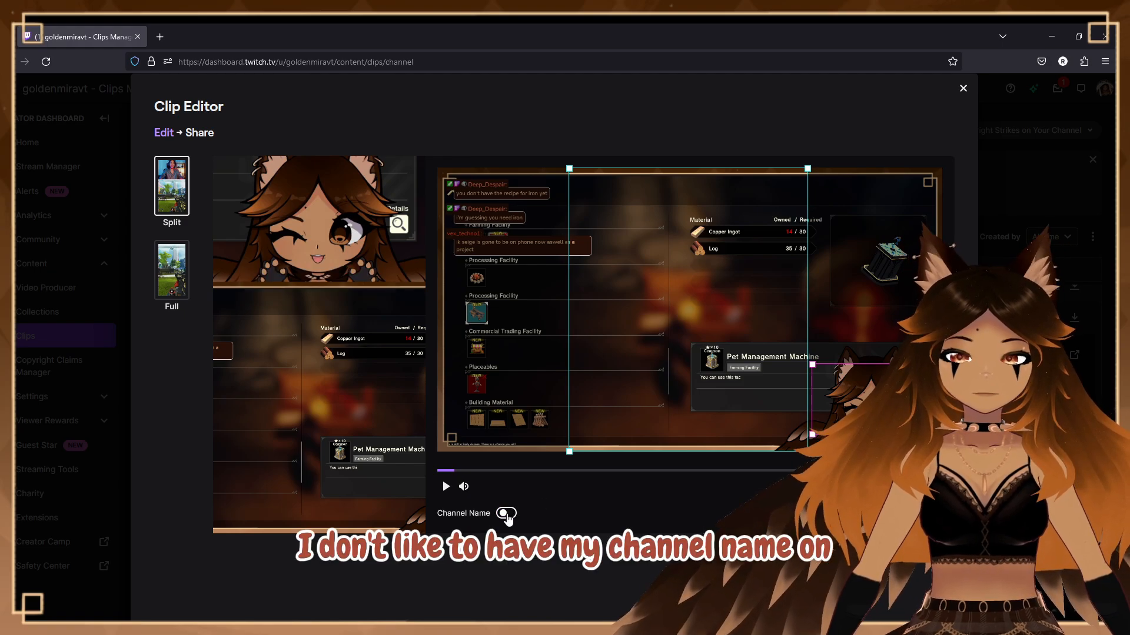
{"action": "left_click_drag", "start_coordinate": [617, 294], "coordinate": [616, 294]}
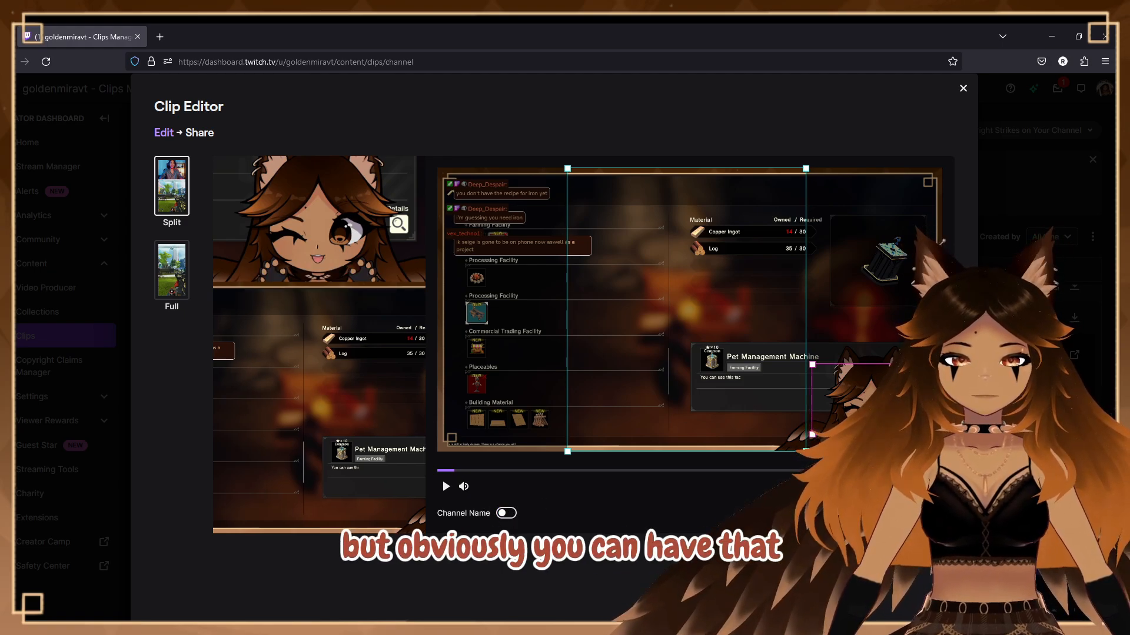
- Proceed to sharing, download the edited portrait clip, and close the Clip Editor
{"action": "left_click", "coordinate": [927, 603]}
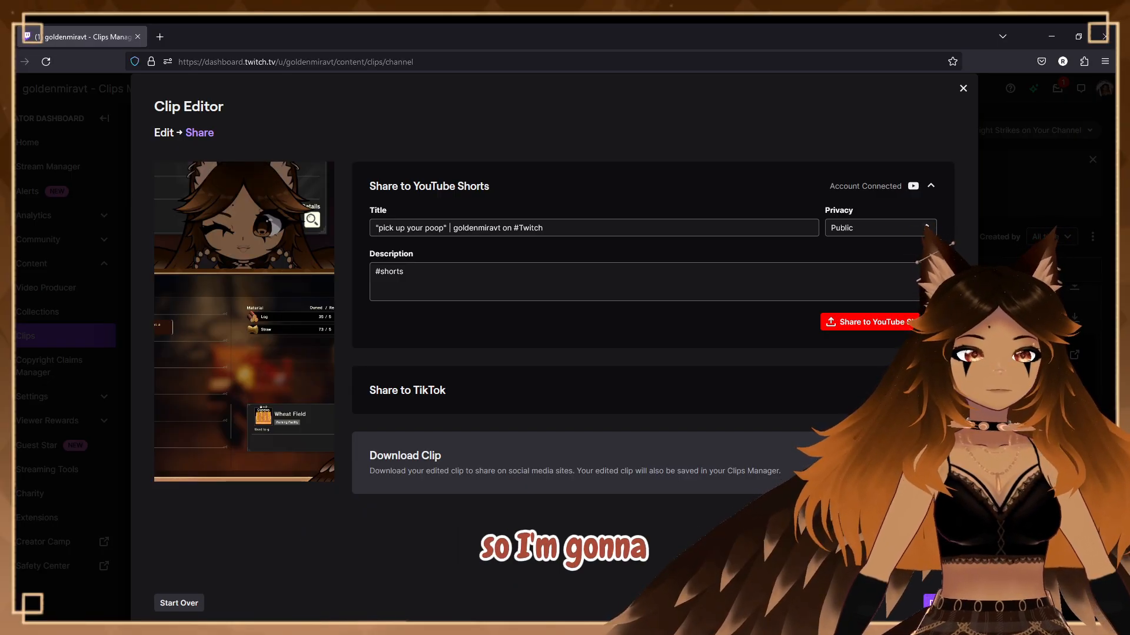
{"action": "left_click", "coordinate": [475, 455]}
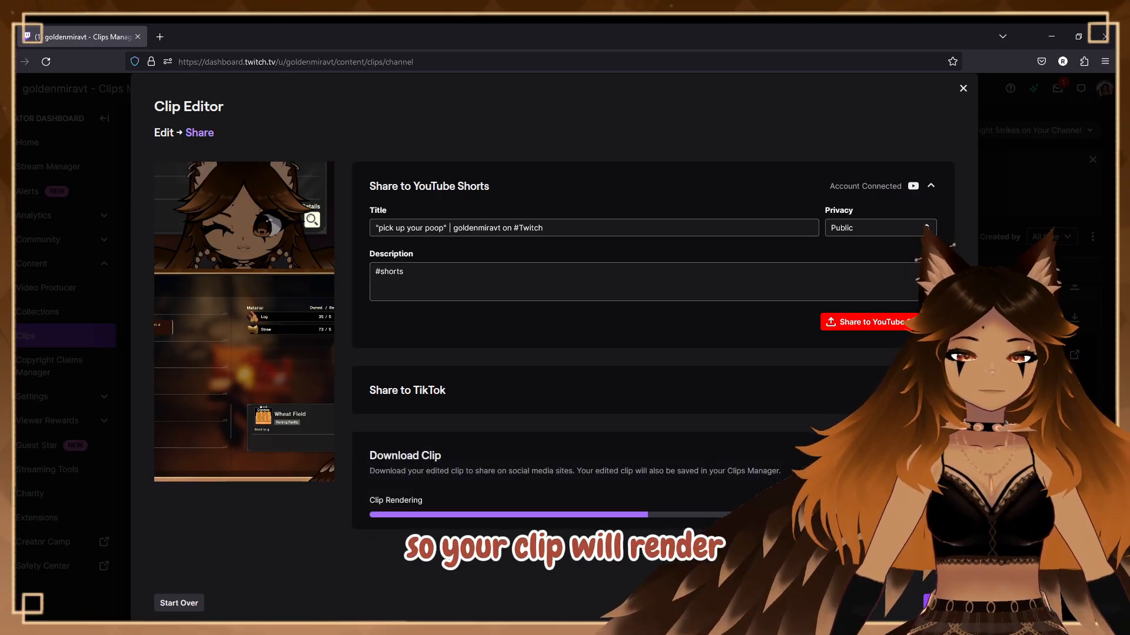
{"action": "left_click", "coordinate": [962, 87]}
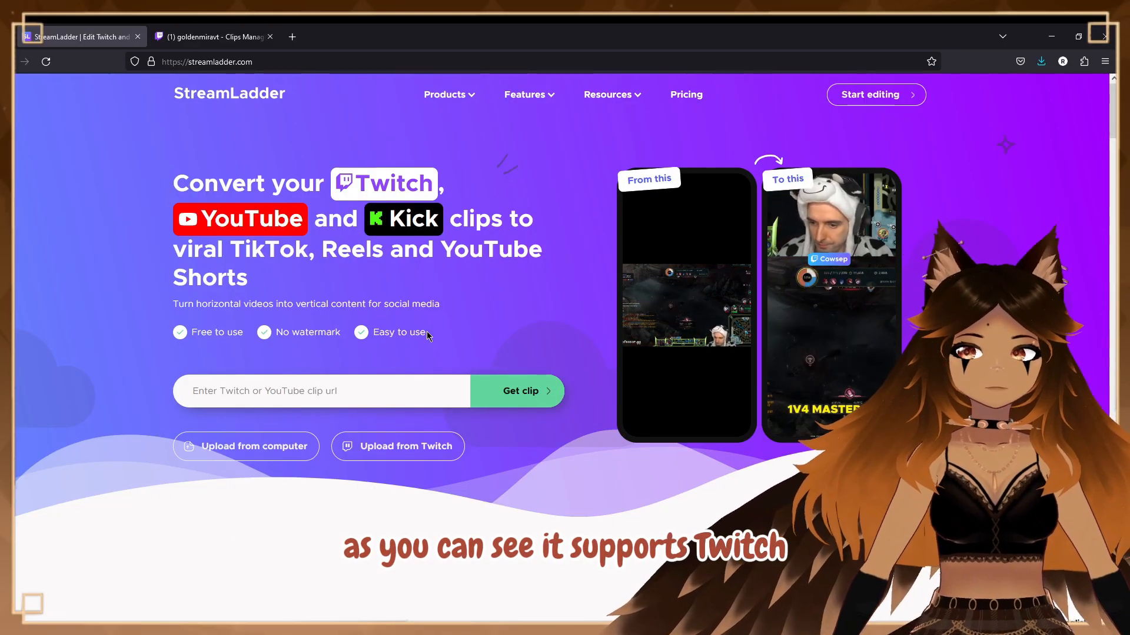
- Load the Twitch clip into StreamLadder from its copied clip URL
{"action": "left_click", "coordinate": [376, 393]}
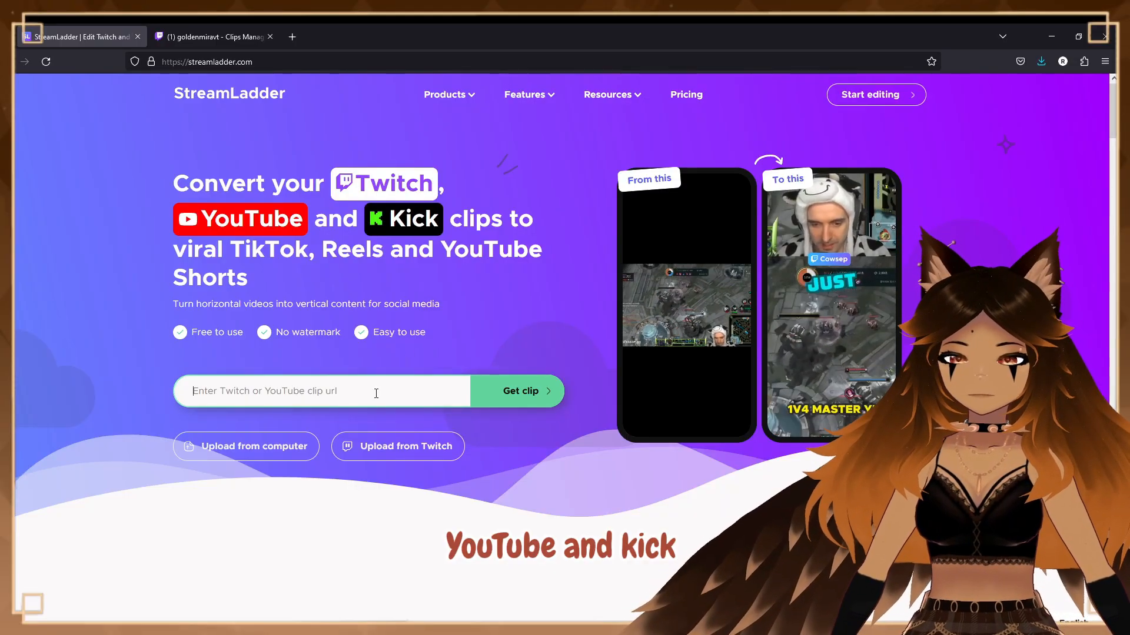
{"action": "key", "text": "ctrl+v"}
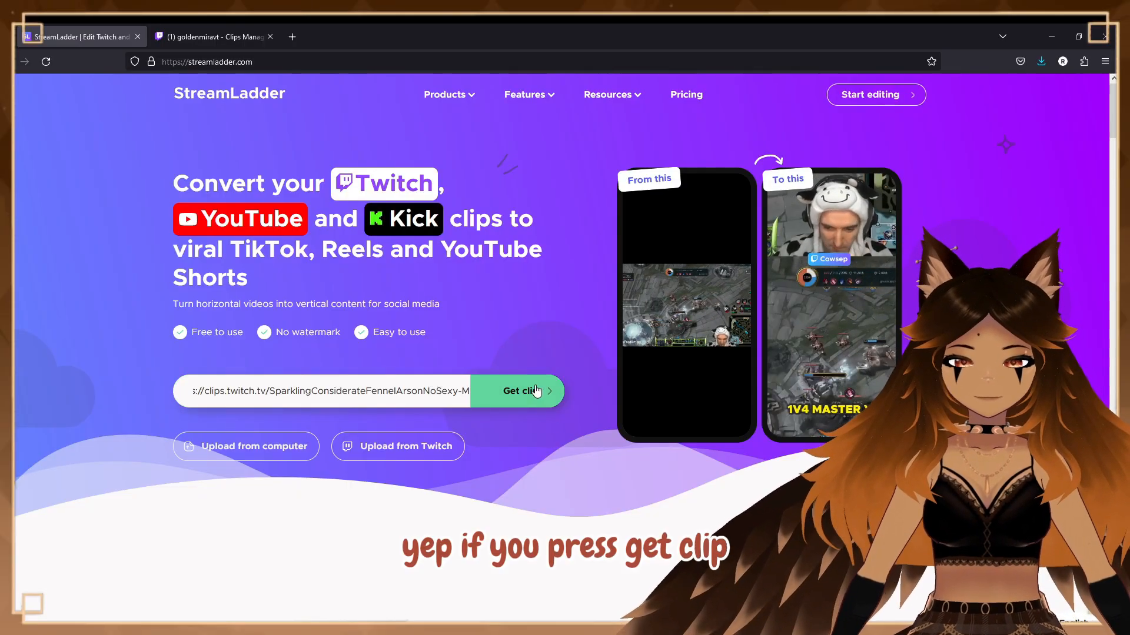
{"action": "left_click", "coordinate": [516, 384]}
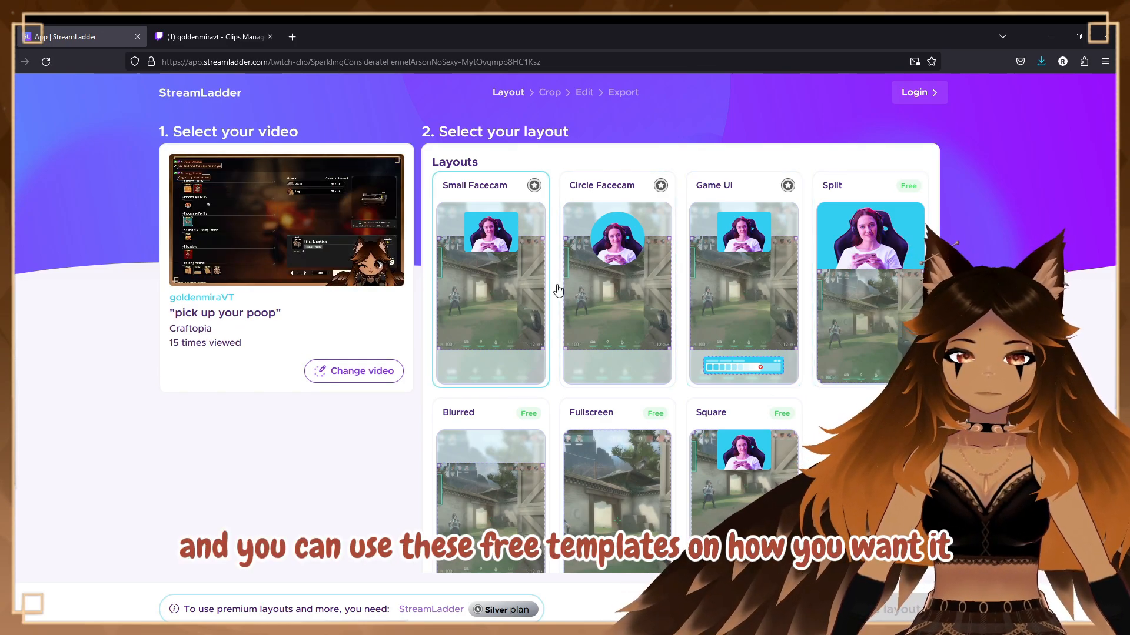
- Choose the free Square layout for the clip and continue to cropping
{"action": "left_click", "coordinate": [647, 294]}
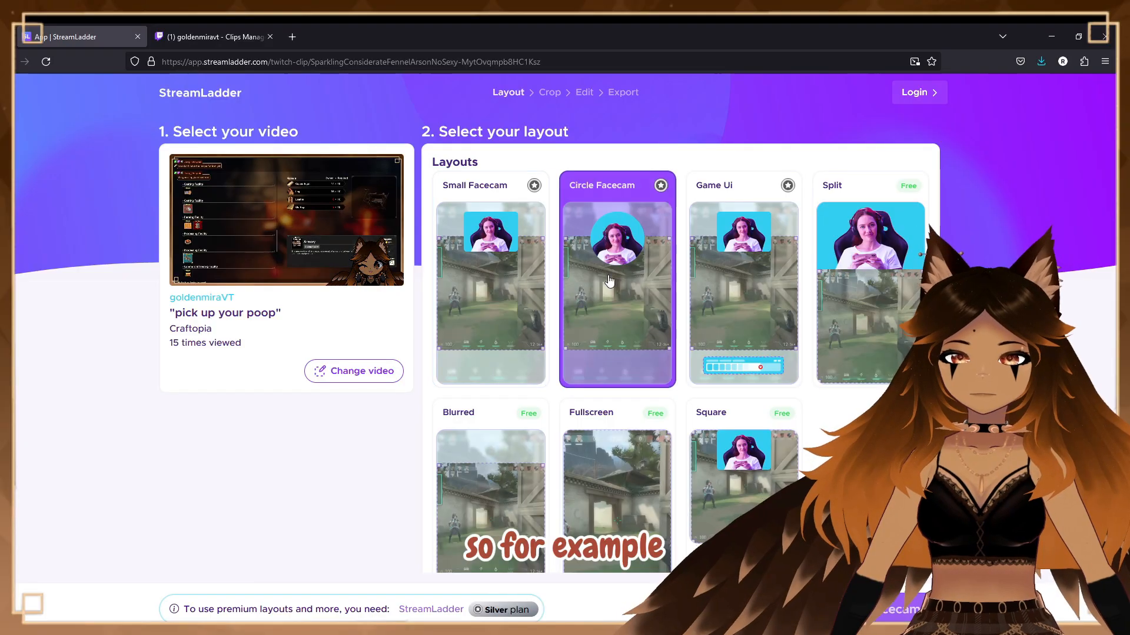
{"action": "left_click", "coordinate": [876, 310]}
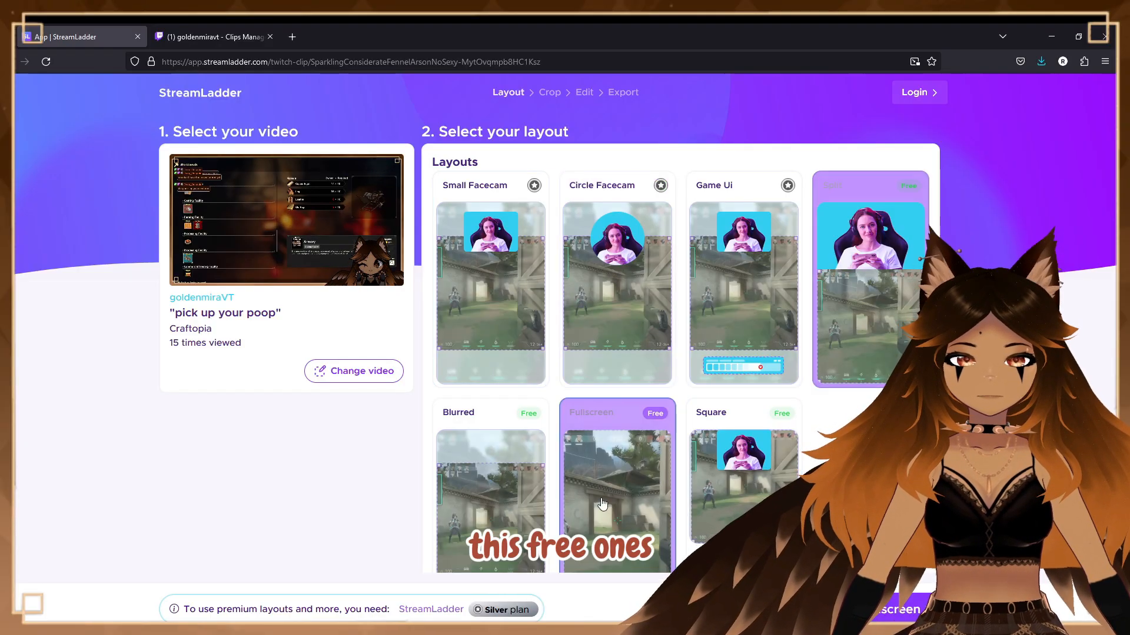
{"action": "left_click", "coordinate": [744, 482]}
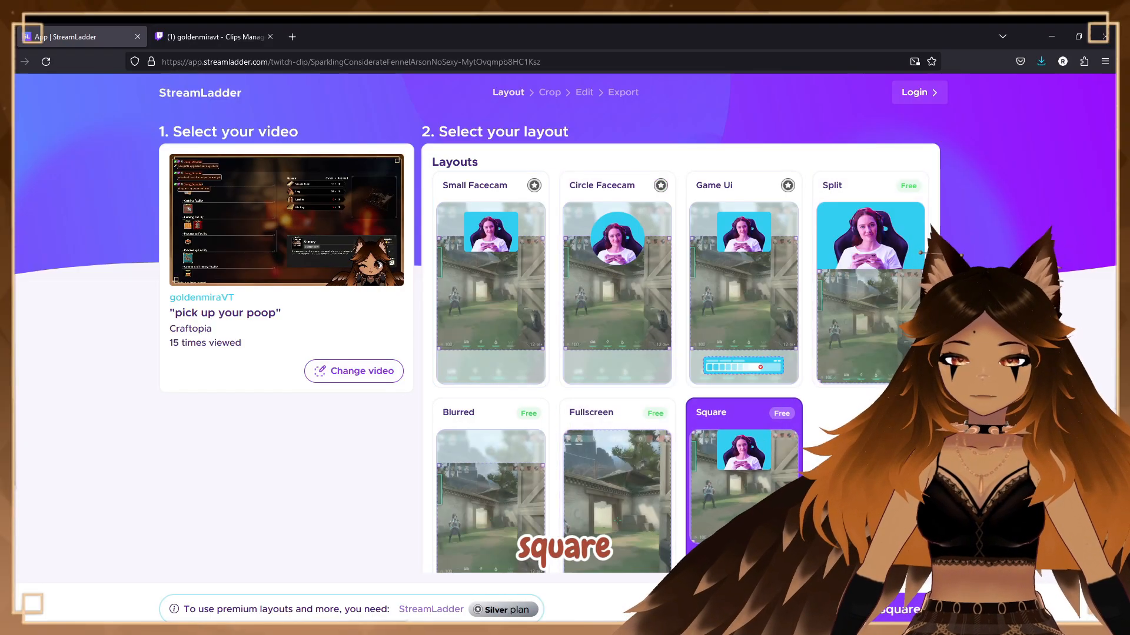
{"action": "left_click", "coordinate": [906, 609]}
- Fit the facecam crop around the avatar, enlarge the gamefeed crop, and continue to video editing
{"action": "left_click_drag", "start_coordinate": [406, 298], "coordinate": [567, 382]}
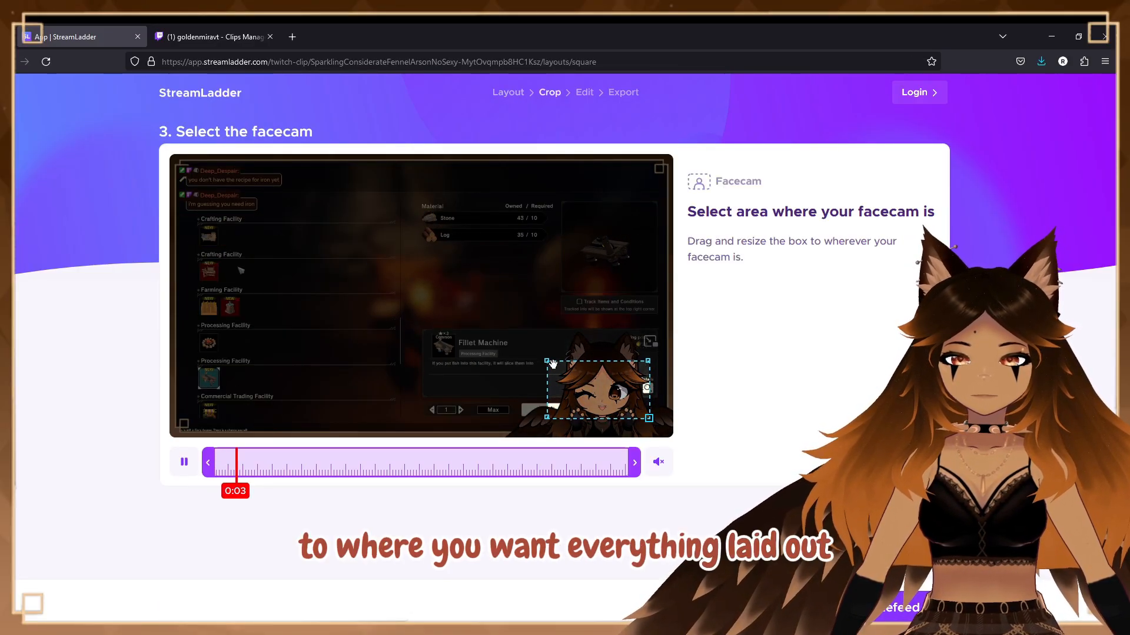
{"action": "left_click_drag", "start_coordinate": [633, 408], "coordinate": [666, 423]}
{"action": "left_click", "coordinate": [906, 612]}
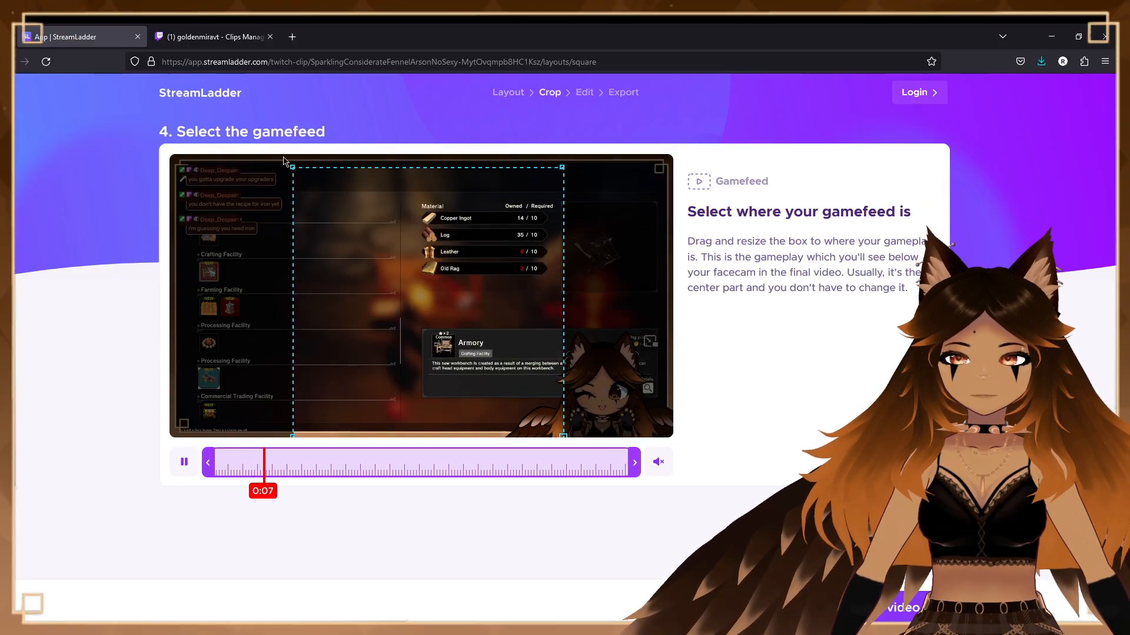
{"action": "left_click_drag", "start_coordinate": [293, 167], "coordinate": [251, 133]}
{"action": "left_click", "coordinate": [891, 614]}
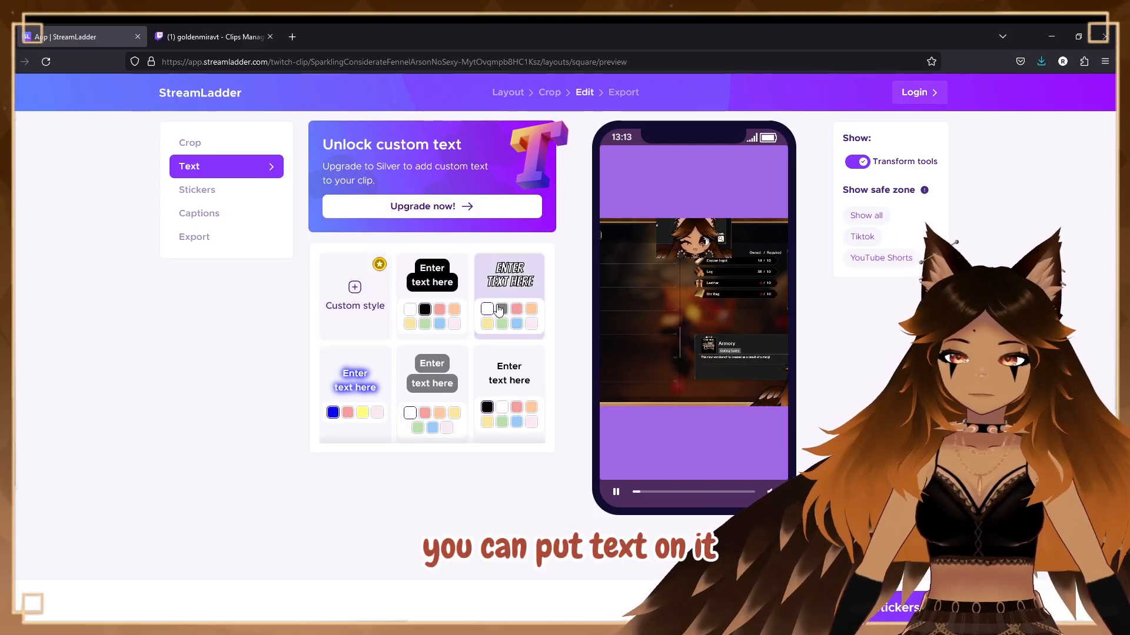
- Look through the text styles, stickers, captions and export options for the clip, trying red on the outlined italic text style
{"action": "left_click", "coordinate": [516, 308]}
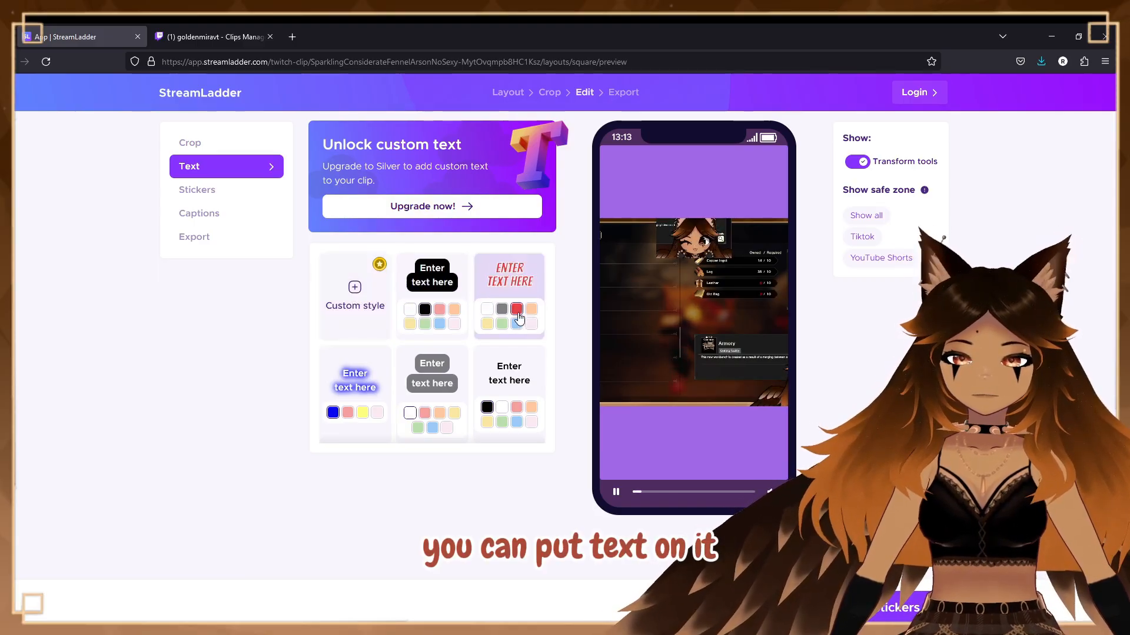
{"action": "left_click", "coordinate": [226, 189]}
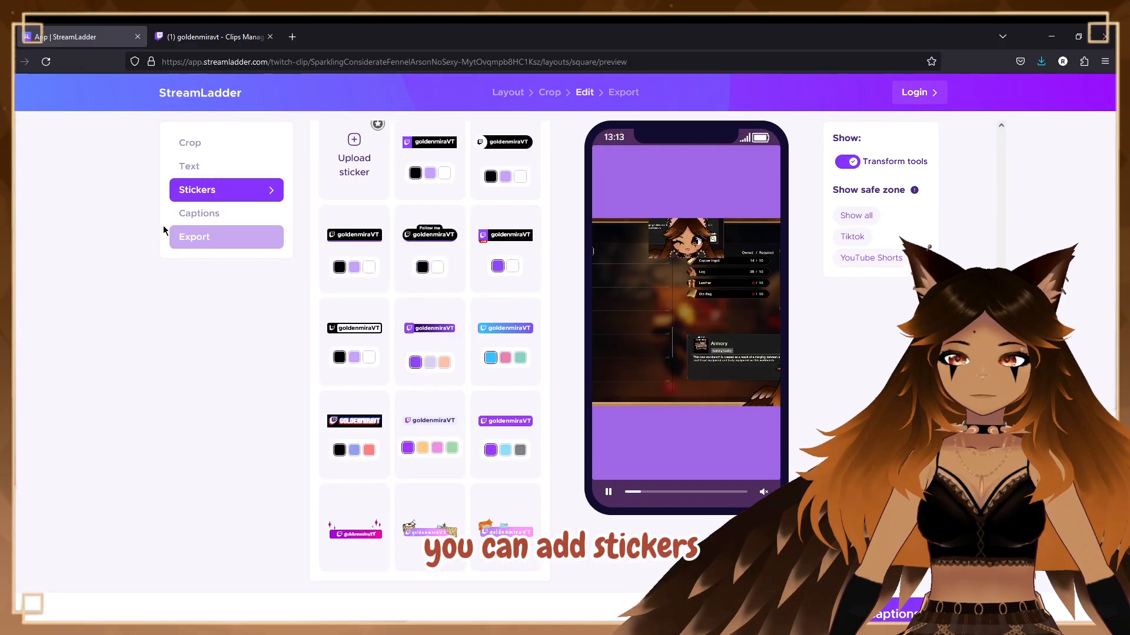
{"action": "left_click", "coordinate": [227, 213]}
{"action": "left_click", "coordinate": [226, 240]}
{"action": "left_click", "coordinate": [241, 222]}
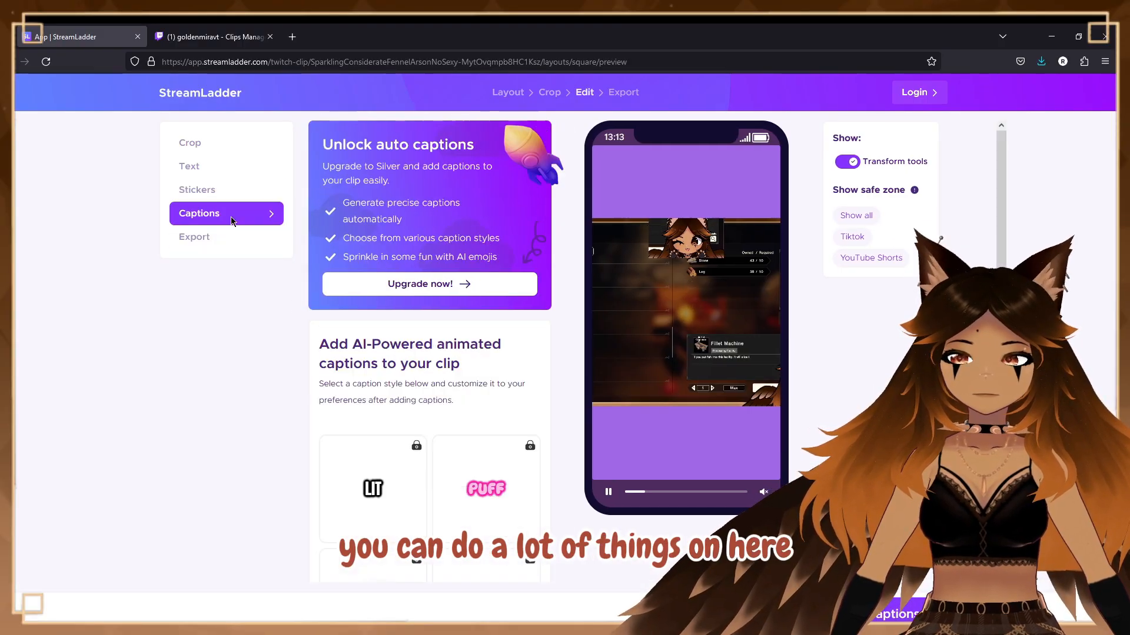
{"action": "left_click", "coordinate": [247, 167]}
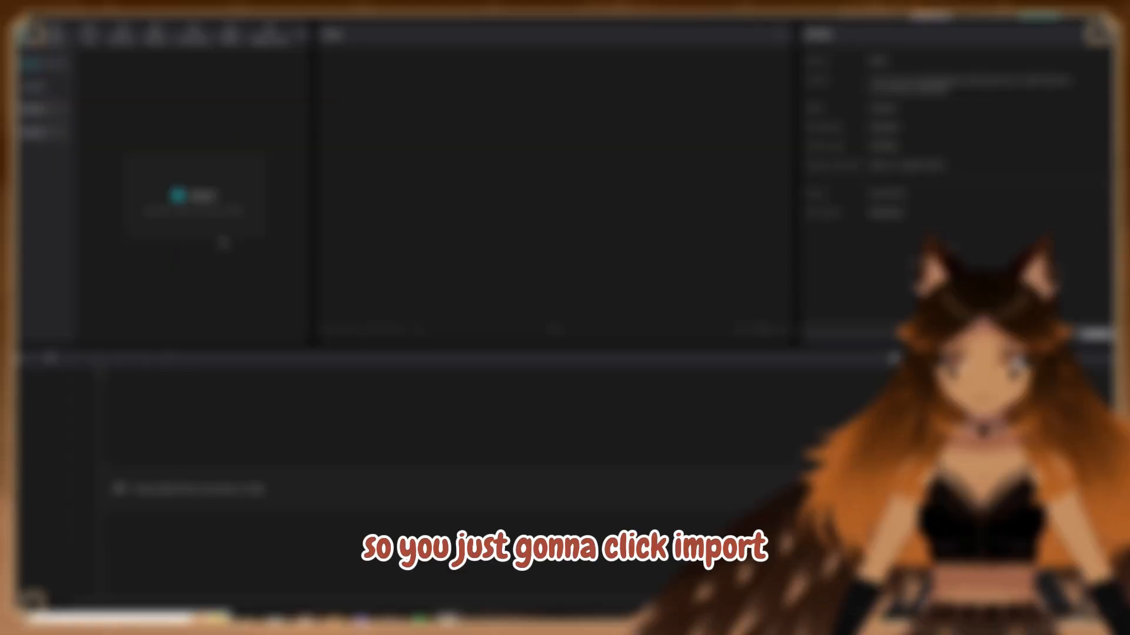
- Switch to CapCut and import the clips format1.mp4 and format2.mp4 into the project media
{"action": "left_click", "coordinate": [206, 203]}
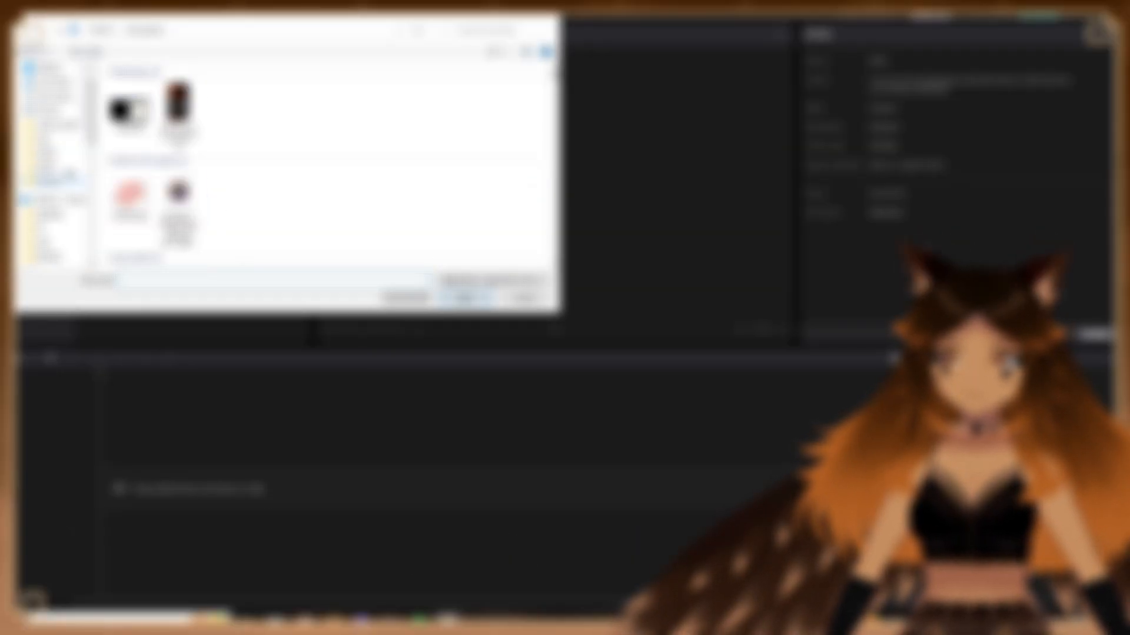
{"action": "left_click", "coordinate": [58, 148]}
{"action": "double_click", "coordinate": [412, 205]}
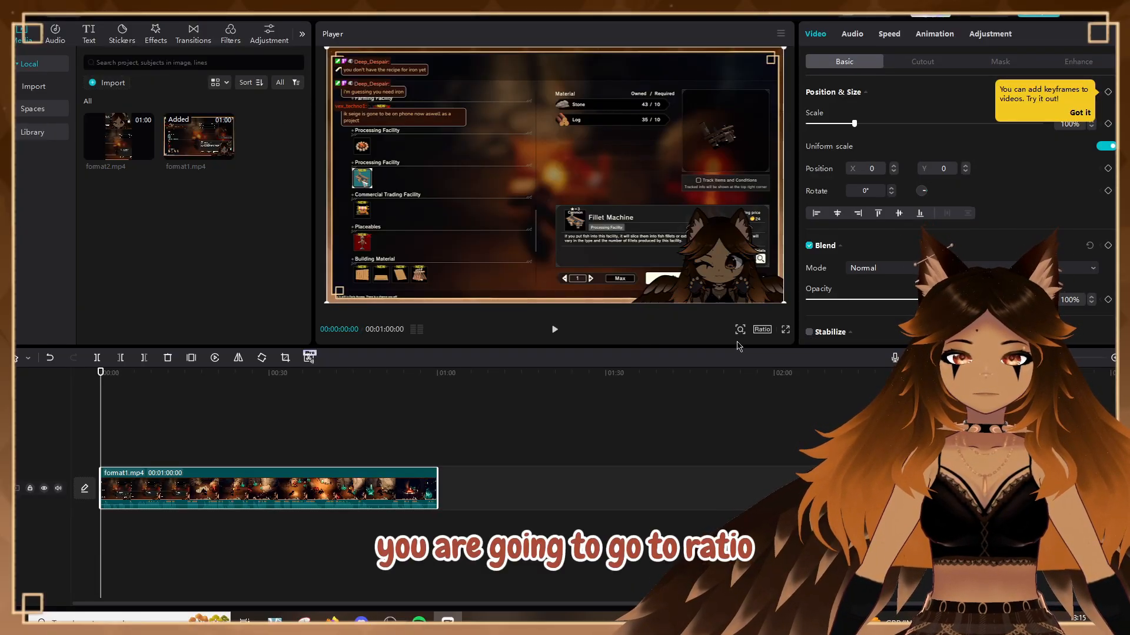
- Set the aspect ratio of the project containing format1.mp4 to 9:16
{"action": "left_click", "coordinate": [761, 329]}
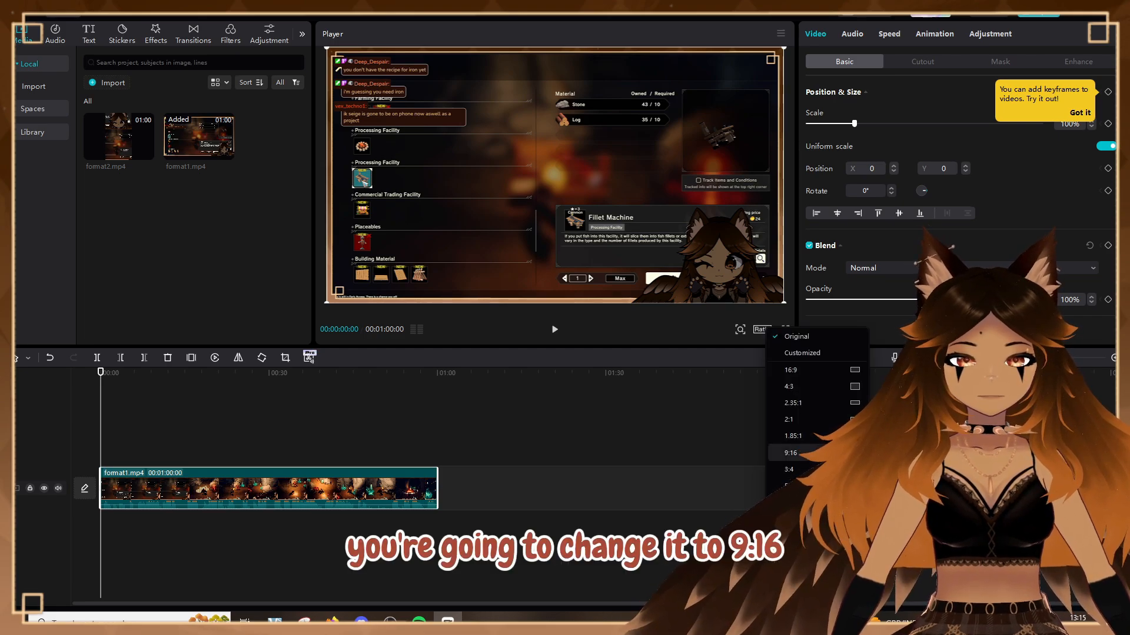
{"action": "left_click", "coordinate": [815, 453]}
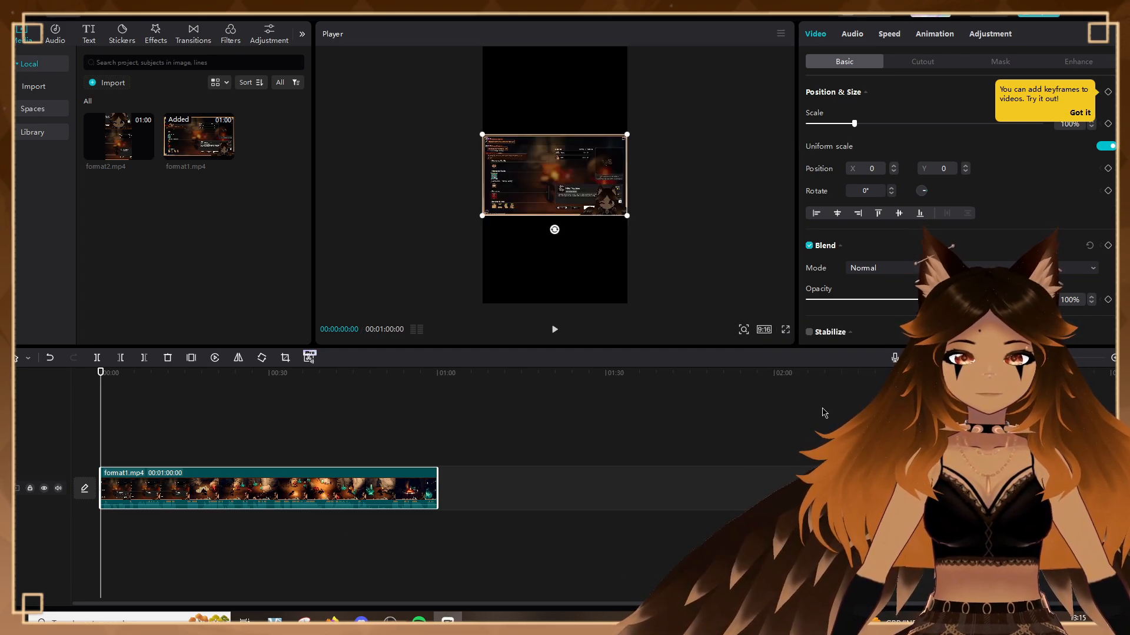
- Enlarge the format1.mp4 clip to about 209% and move it down to fill the lower part of the vertical frame
{"action": "left_click_drag", "start_coordinate": [629, 217], "coordinate": [708, 264]}
{"action": "left_click_drag", "start_coordinate": [600, 159], "coordinate": [599, 198]}
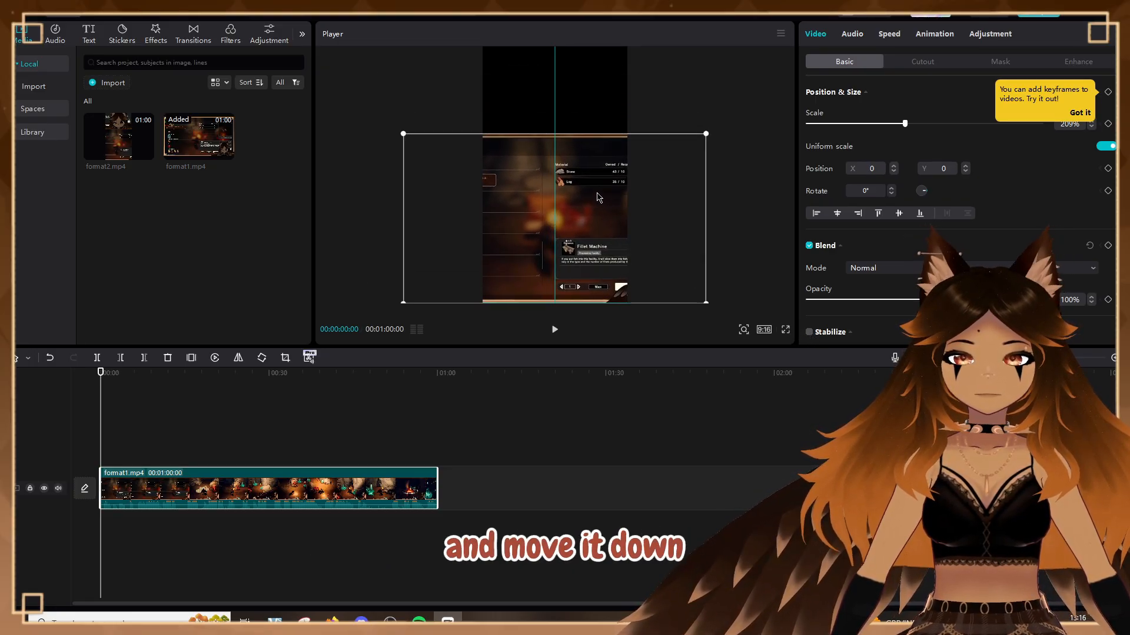
{"action": "left_click", "coordinate": [479, 500]}
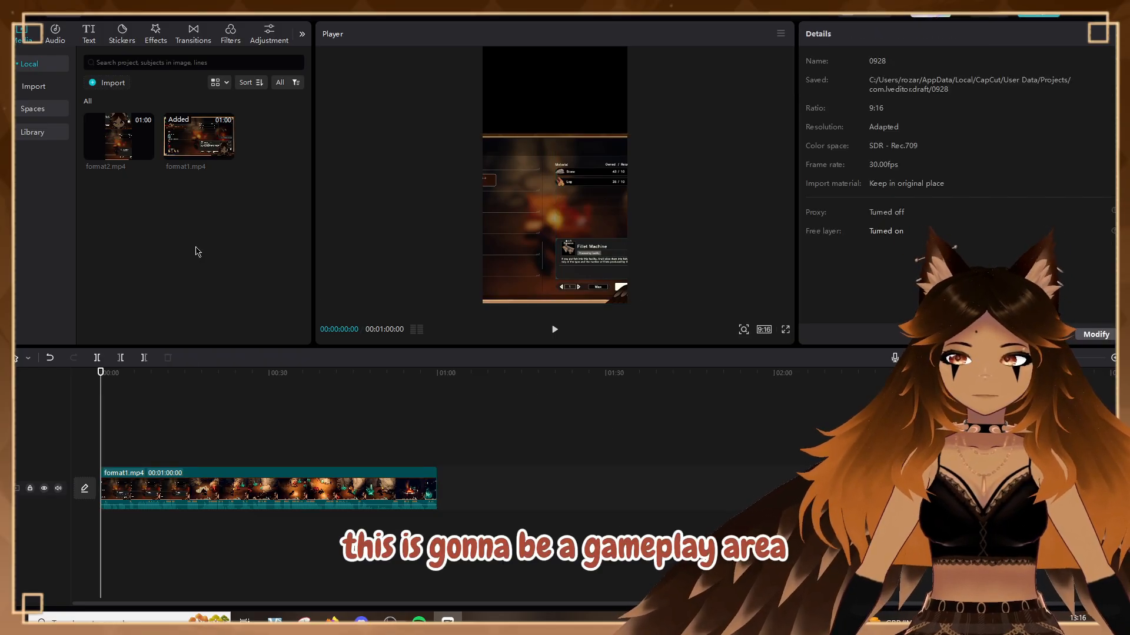
- Place a second copy of format1.mp4 on a track above the first and open it for cropping
{"action": "left_click_drag", "start_coordinate": [227, 150], "coordinate": [101, 445]}
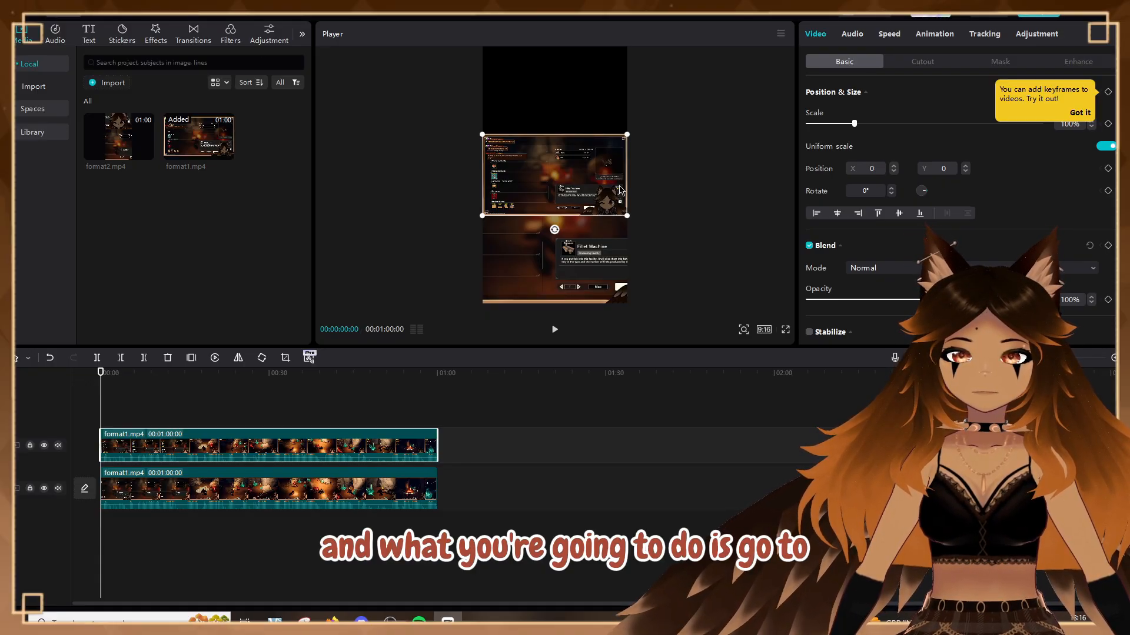
{"action": "right_click", "coordinate": [247, 445]}
{"action": "mouse_move", "coordinate": [271, 382]}
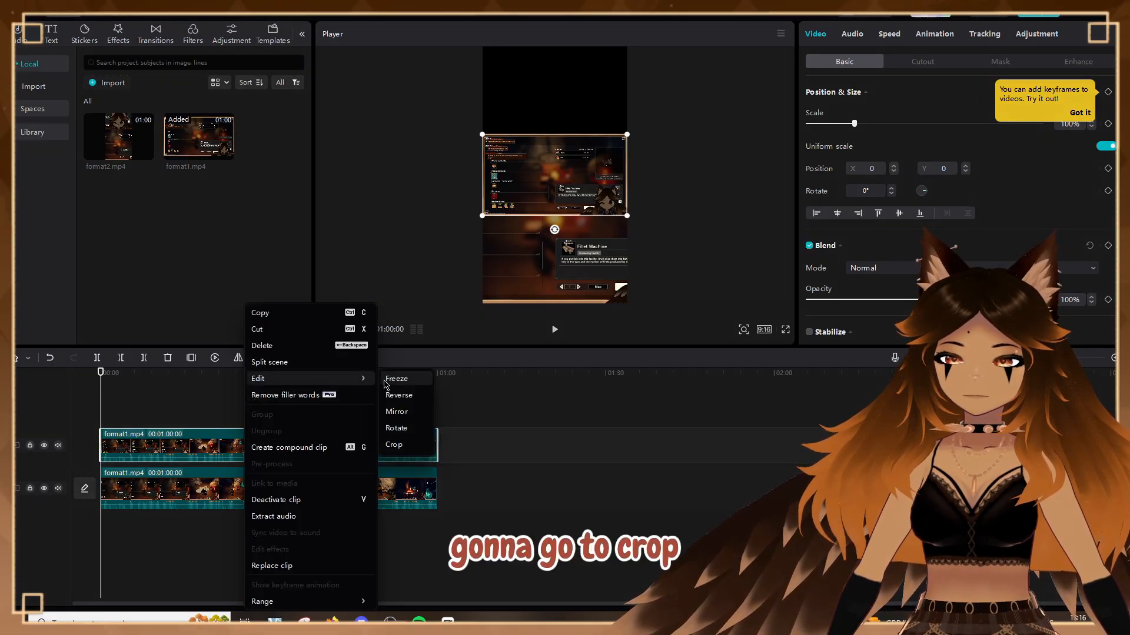
{"action": "left_click", "coordinate": [398, 445]}
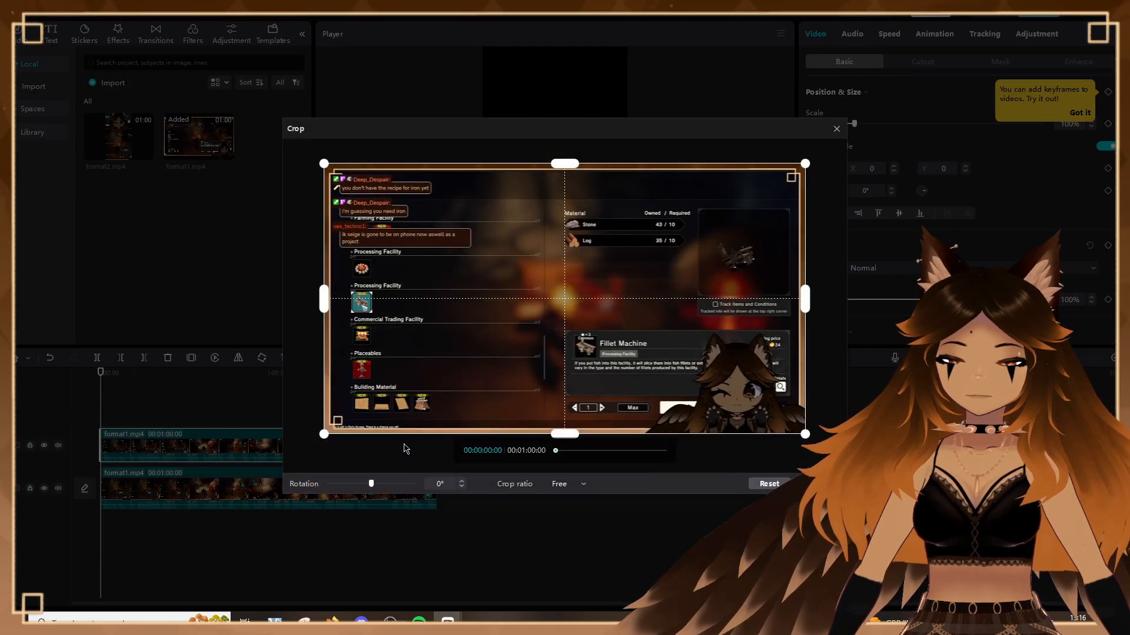
- Crop the upper format1.mp4 copy tightly around the avatar using a 16:9 crop ratio
{"action": "left_click_drag", "start_coordinate": [327, 303], "coordinate": [636, 299]}
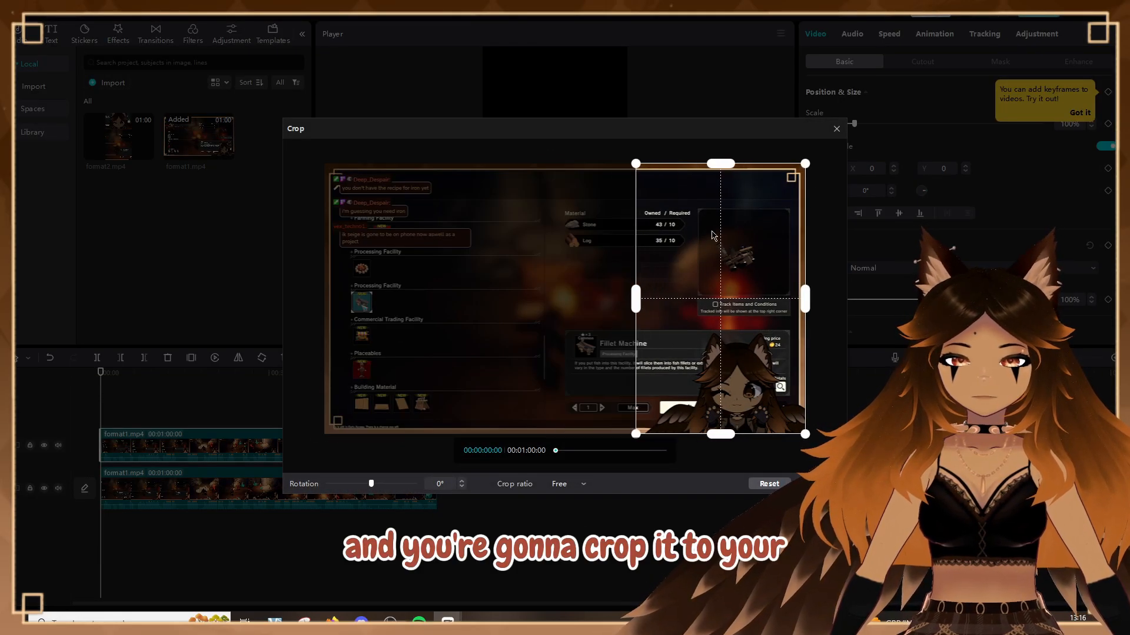
{"action": "left_click_drag", "start_coordinate": [730, 161], "coordinate": [726, 325]}
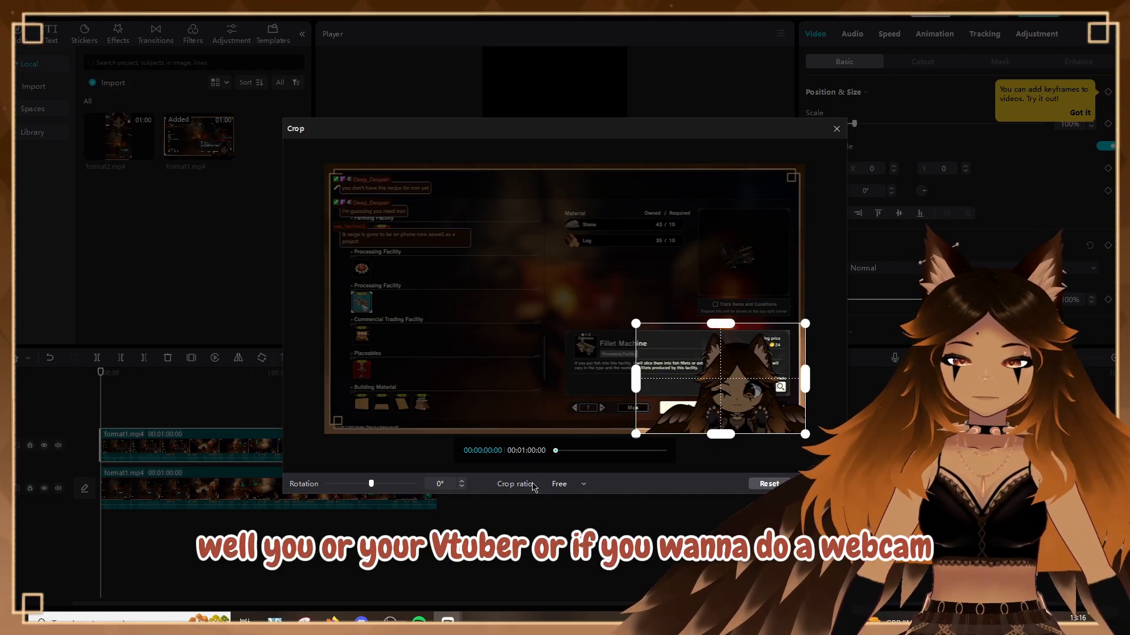
{"action": "left_click", "coordinate": [584, 485]}
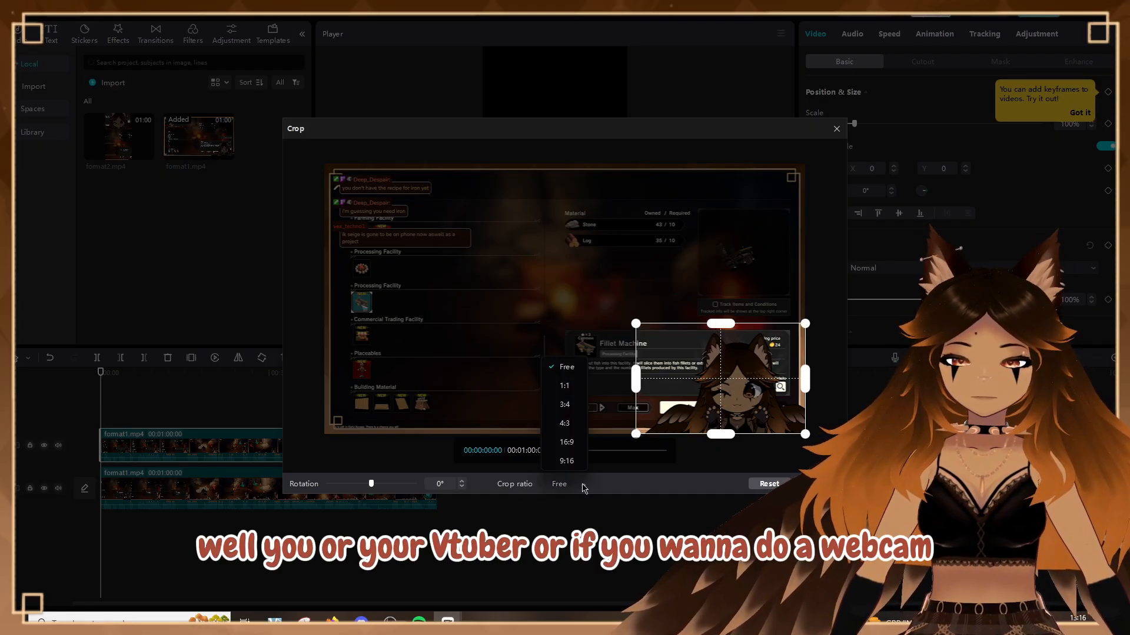
{"action": "left_click", "coordinate": [566, 442]}
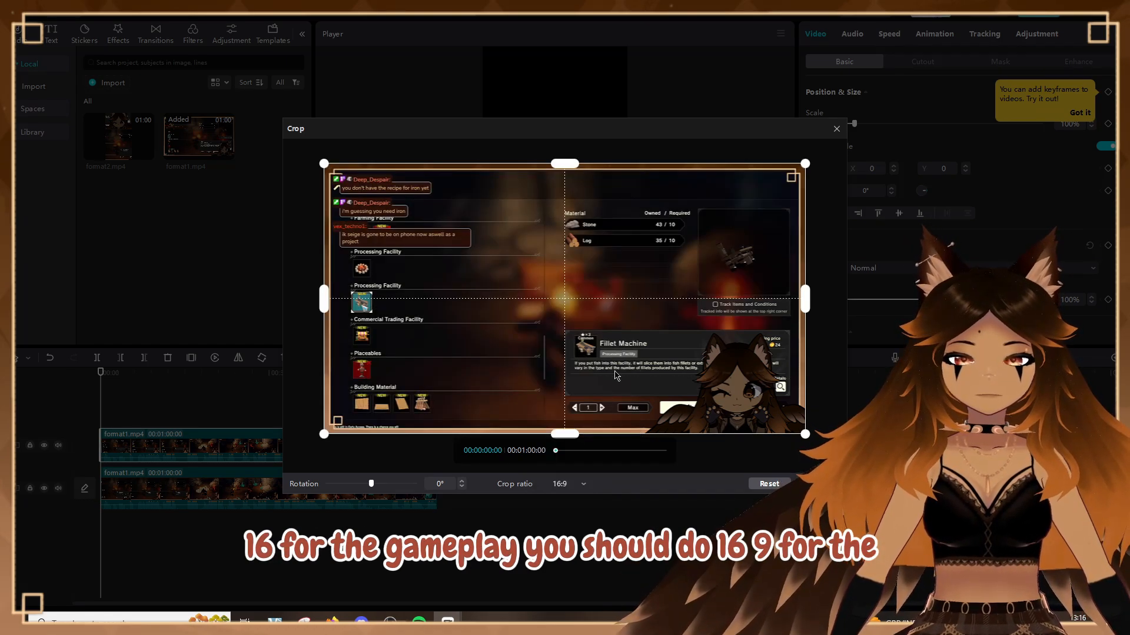
{"action": "left_click_drag", "start_coordinate": [318, 164], "coordinate": [615, 327]}
{"action": "left_click_drag", "start_coordinate": [688, 382], "coordinate": [699, 381]}
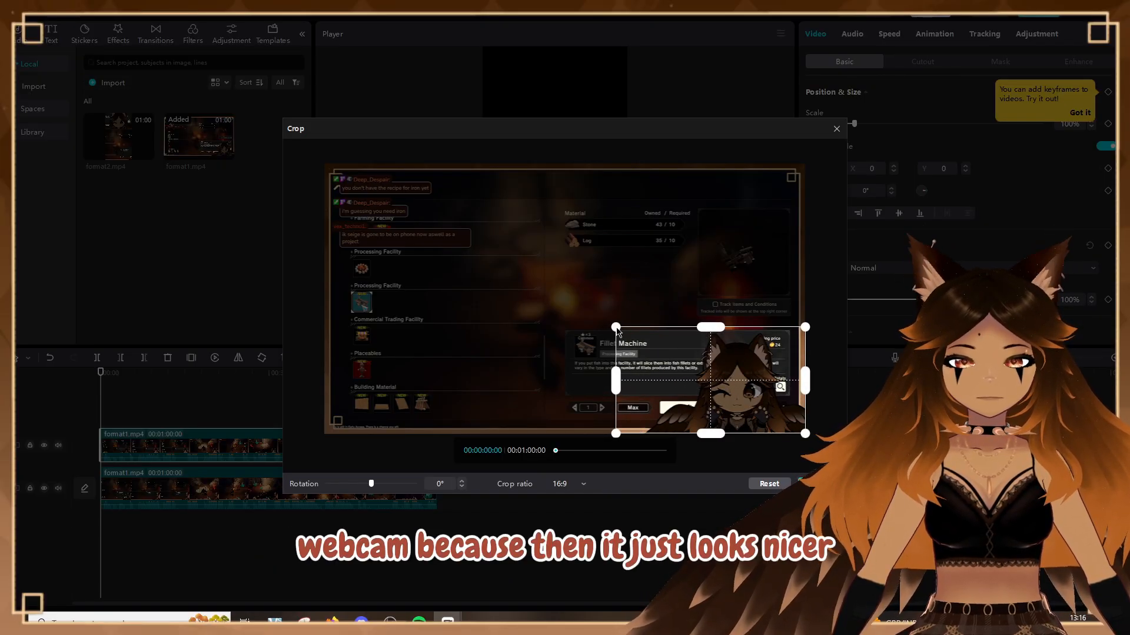
{"action": "left_click_drag", "start_coordinate": [615, 381], "coordinate": [663, 388]}
{"action": "left_click_drag", "start_coordinate": [759, 402], "coordinate": [759, 395]}
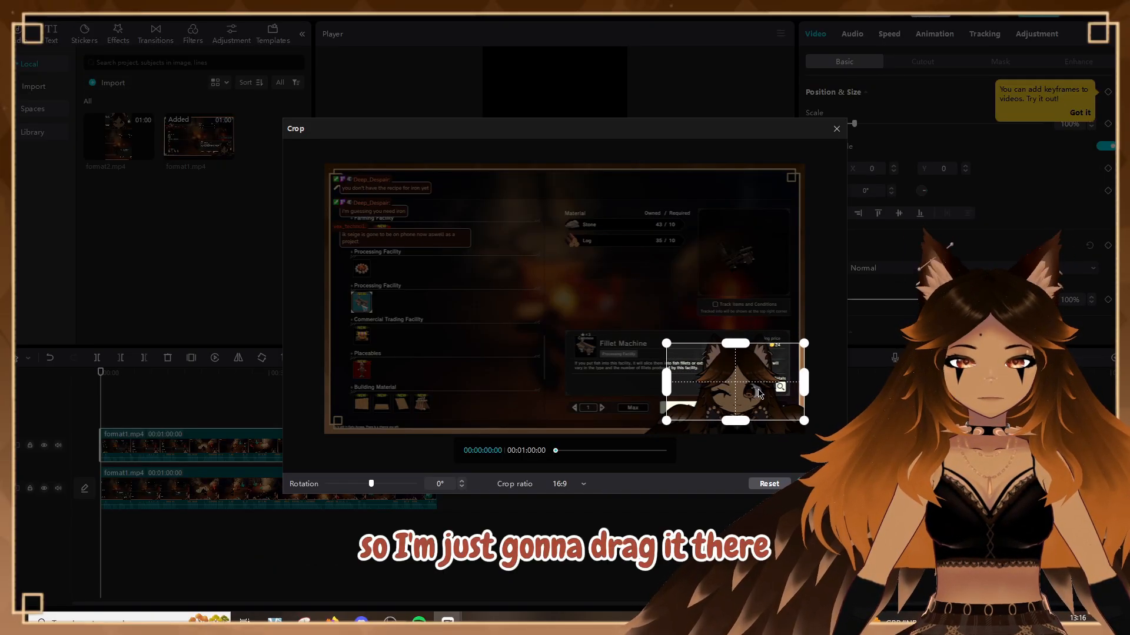
{"action": "left_click", "coordinate": [818, 484]}
- Move the cropped avatar clip to the top of the frame and adjust the gameplay clip's scale to 208%
{"action": "left_click_drag", "start_coordinate": [550, 197], "coordinate": [547, 99]}
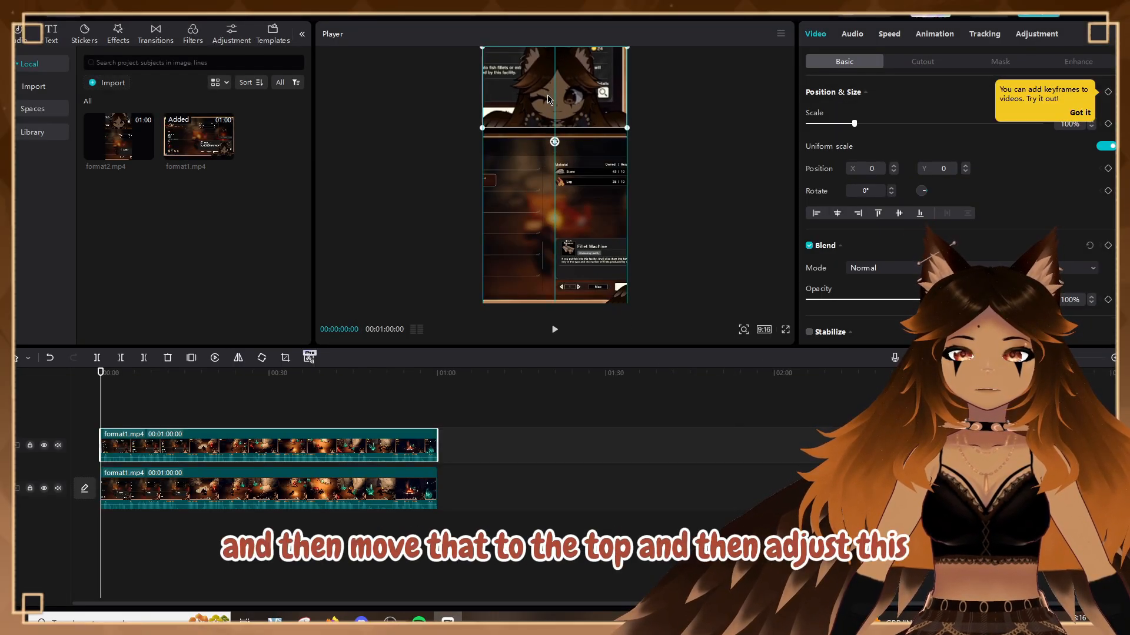
{"action": "left_click", "coordinate": [358, 496]}
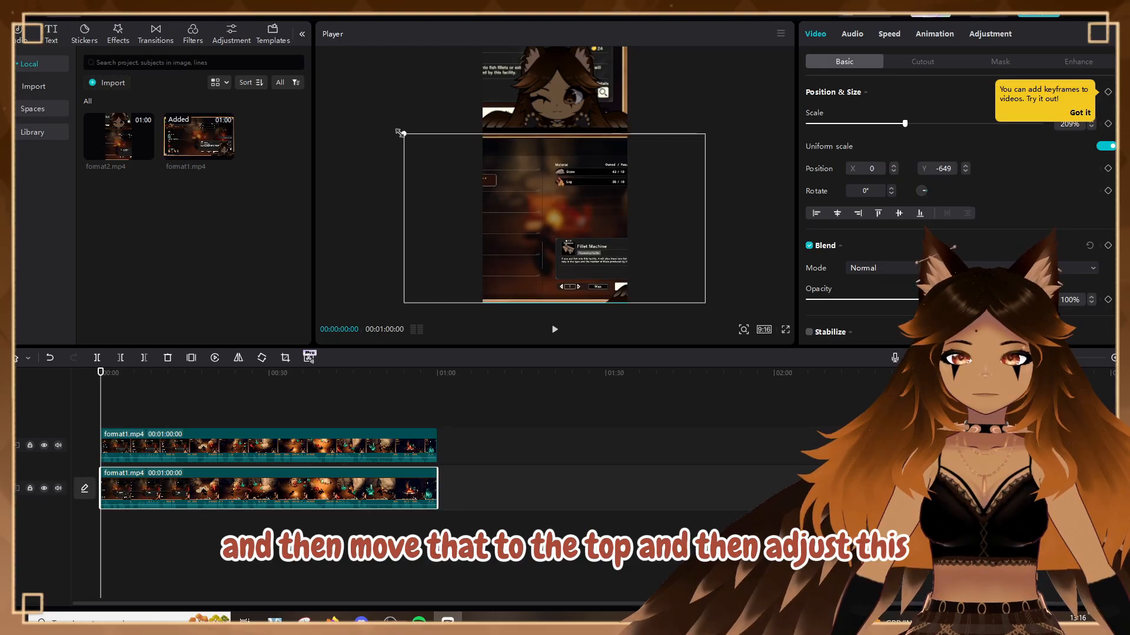
{"action": "left_click", "coordinate": [722, 251]}
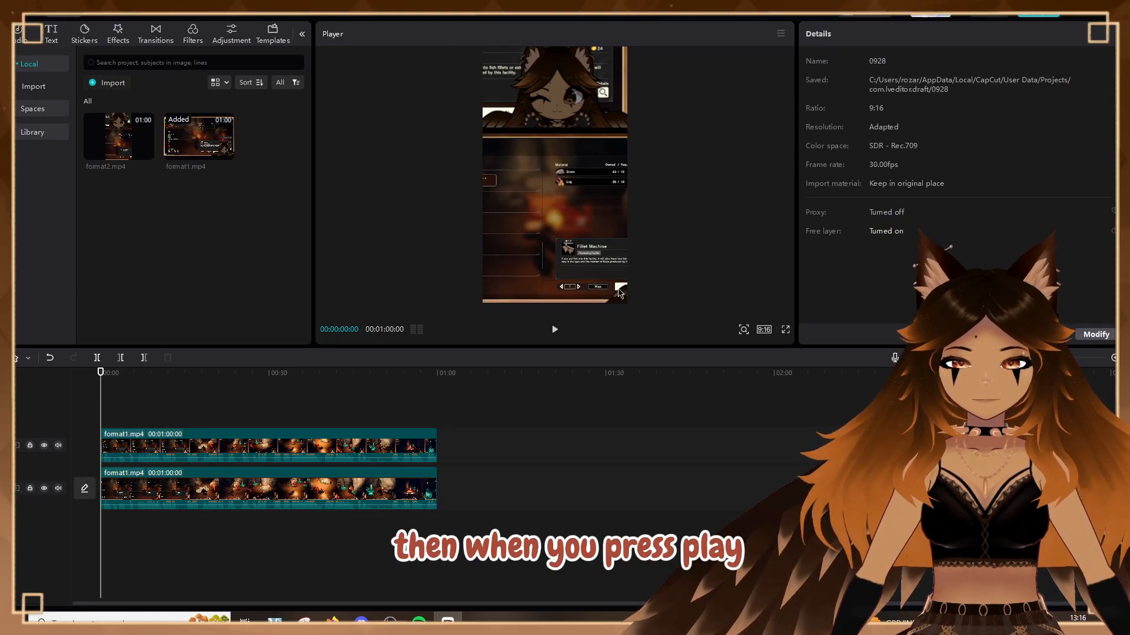
- Play the split layout briefly and mute the lower gameplay track
{"action": "left_click", "coordinate": [550, 328]}
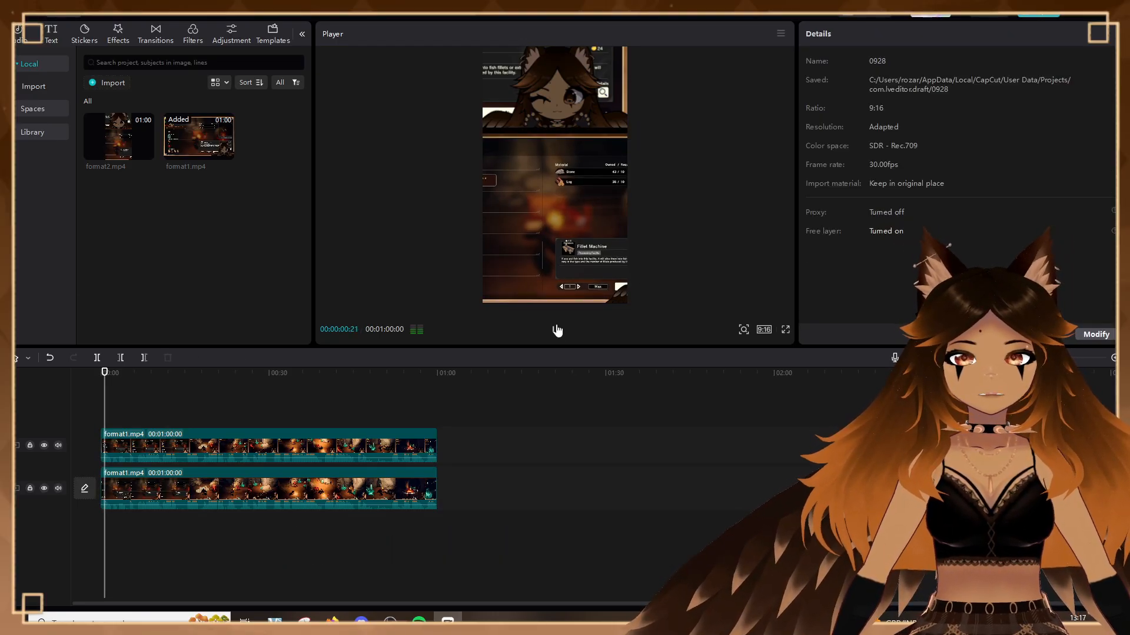
{"action": "right_click", "coordinate": [365, 503]}
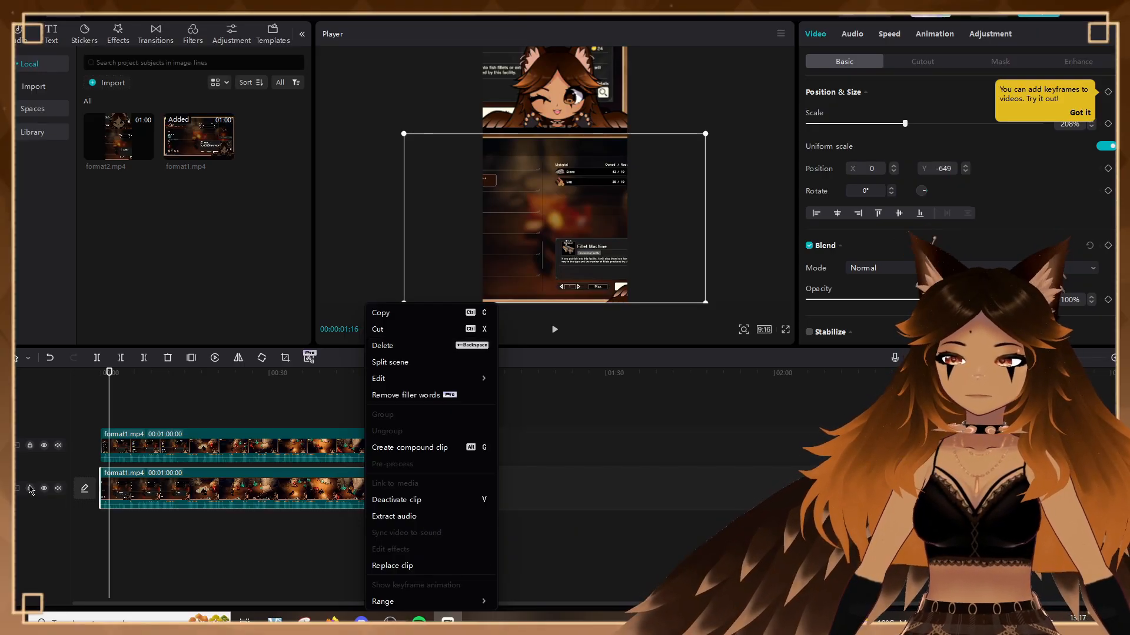
{"action": "left_click", "coordinate": [61, 492]}
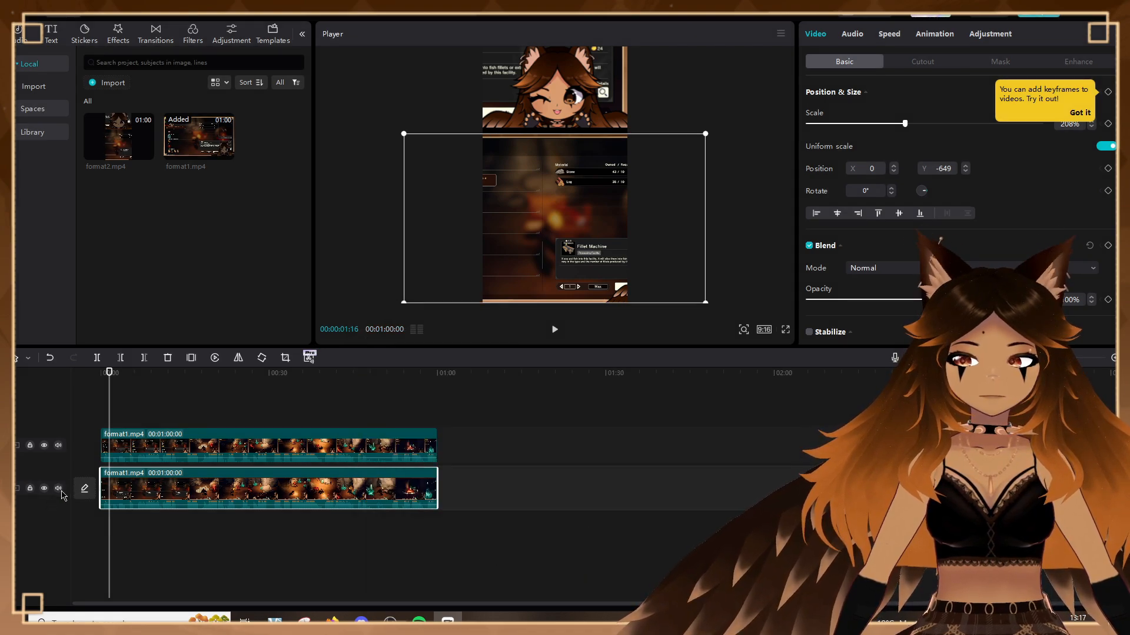
{"action": "left_click", "coordinate": [59, 491]}
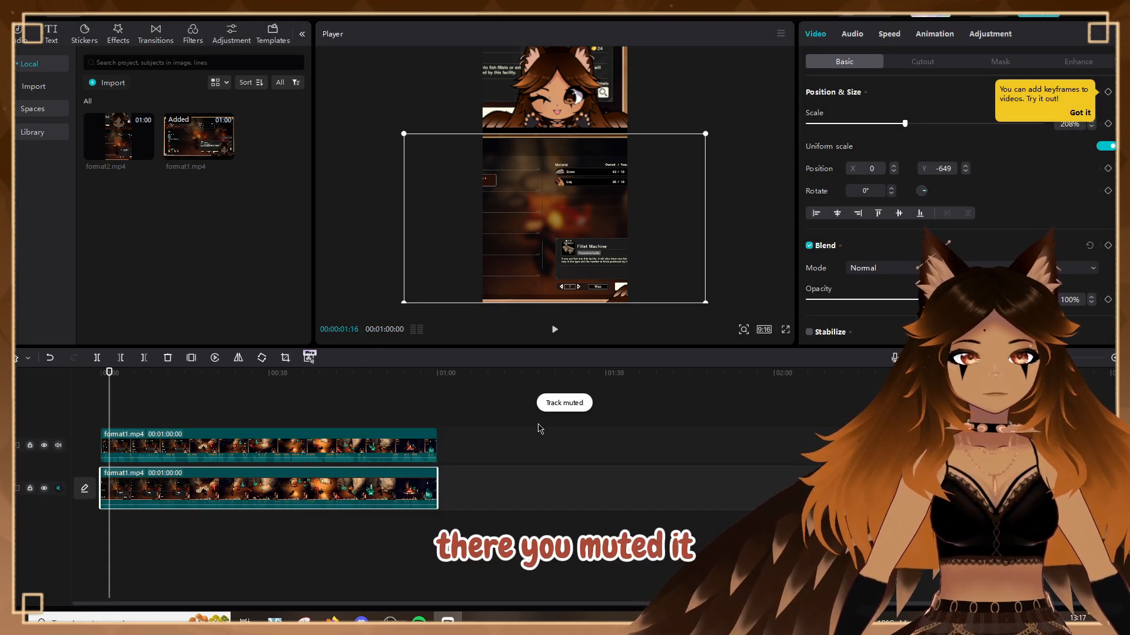
{"action": "left_click", "coordinate": [581, 440]}
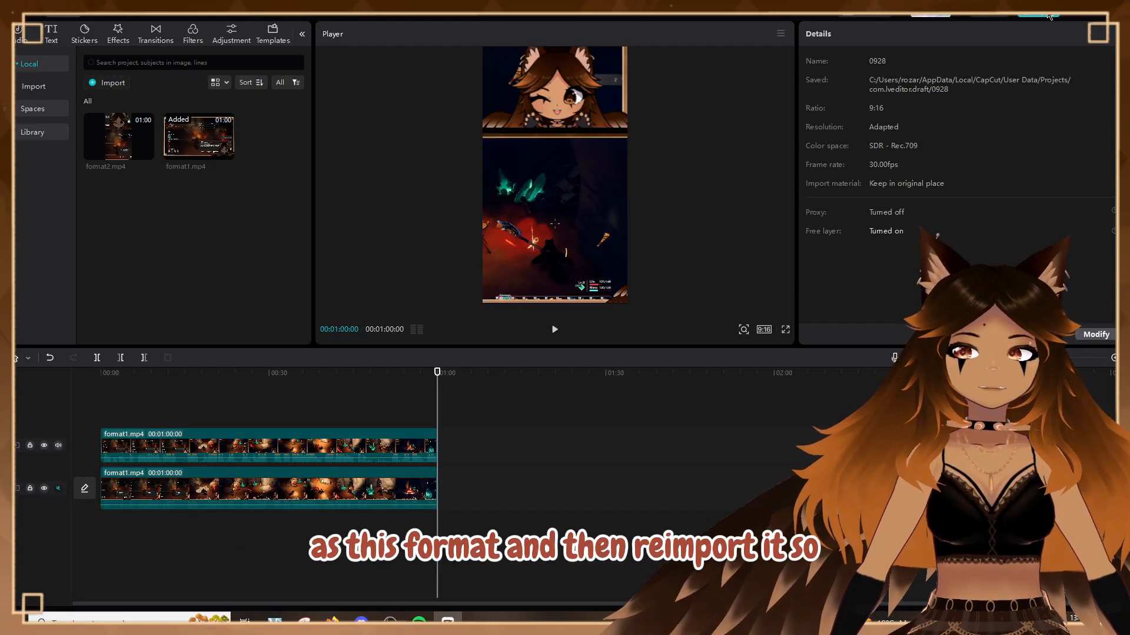
- Delete both format1.mp4 clips from the timeline and put format2.mp4 there instead
{"action": "key", "text": "ctrl+a"}
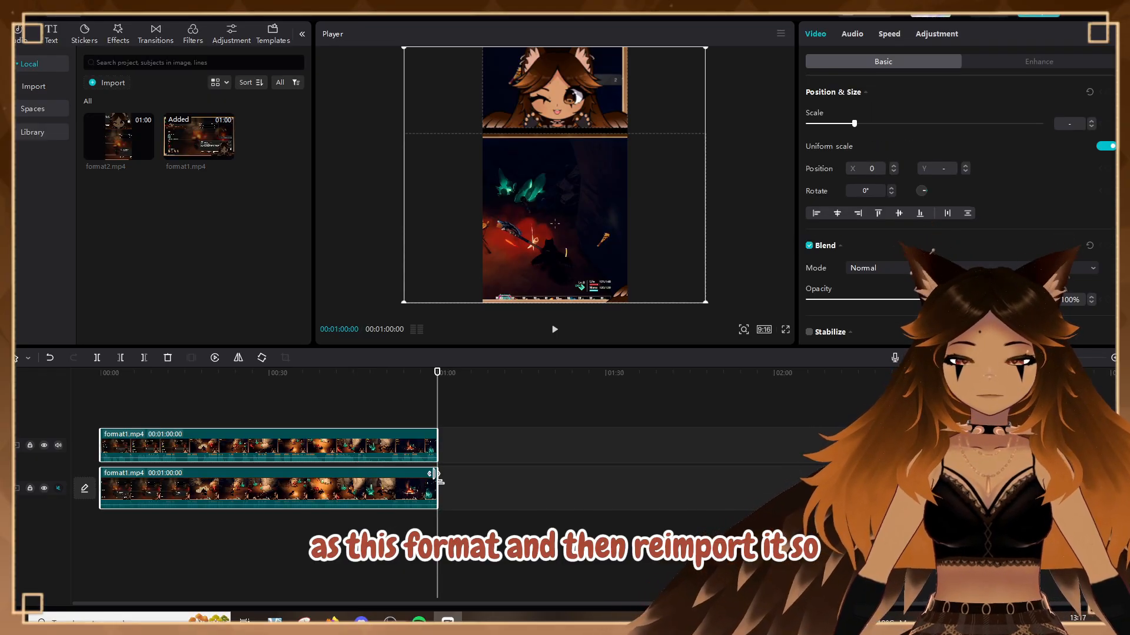
{"action": "key", "text": "Delete"}
{"action": "left_click_drag", "start_coordinate": [113, 140], "coordinate": [143, 469]}
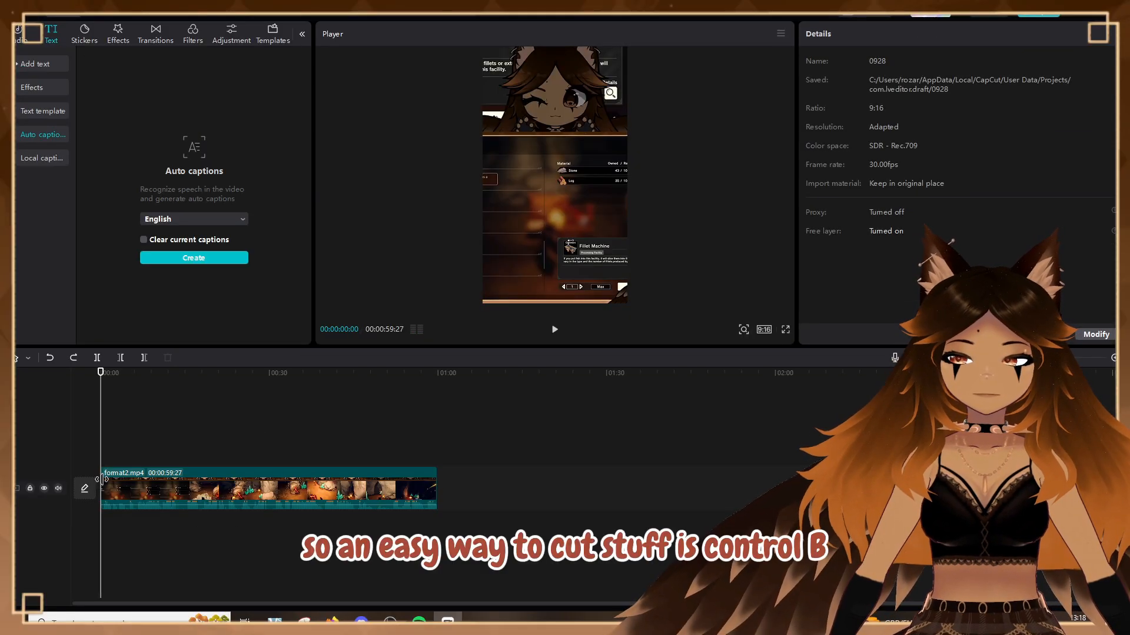
- Trim a short piece off the start of format2.mp4 so the clip lasts 00:00:59:03
{"action": "left_click_drag", "start_coordinate": [101, 479], "coordinate": [106, 479]}
{"action": "left_click_drag", "start_coordinate": [101, 373], "coordinate": [212, 377]}
{"action": "left_click", "coordinate": [537, 336]}
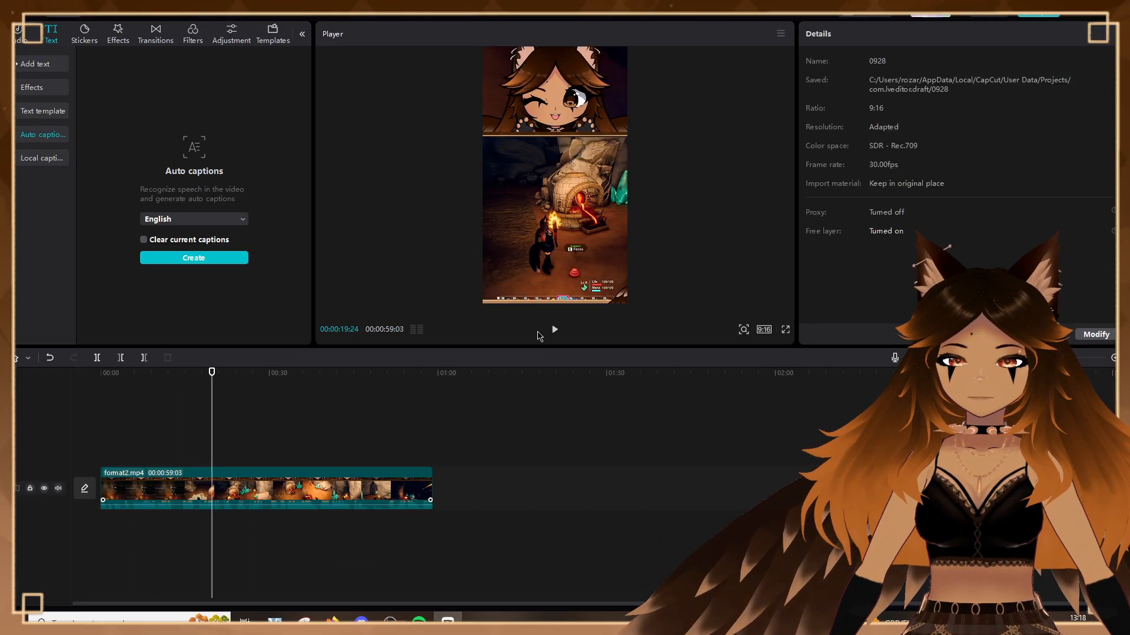
- Cut the section between 00:00:38:16 and 00:00:49:03 out of format2.mp4, and undo the cut
{"action": "left_click", "coordinate": [316, 375]}
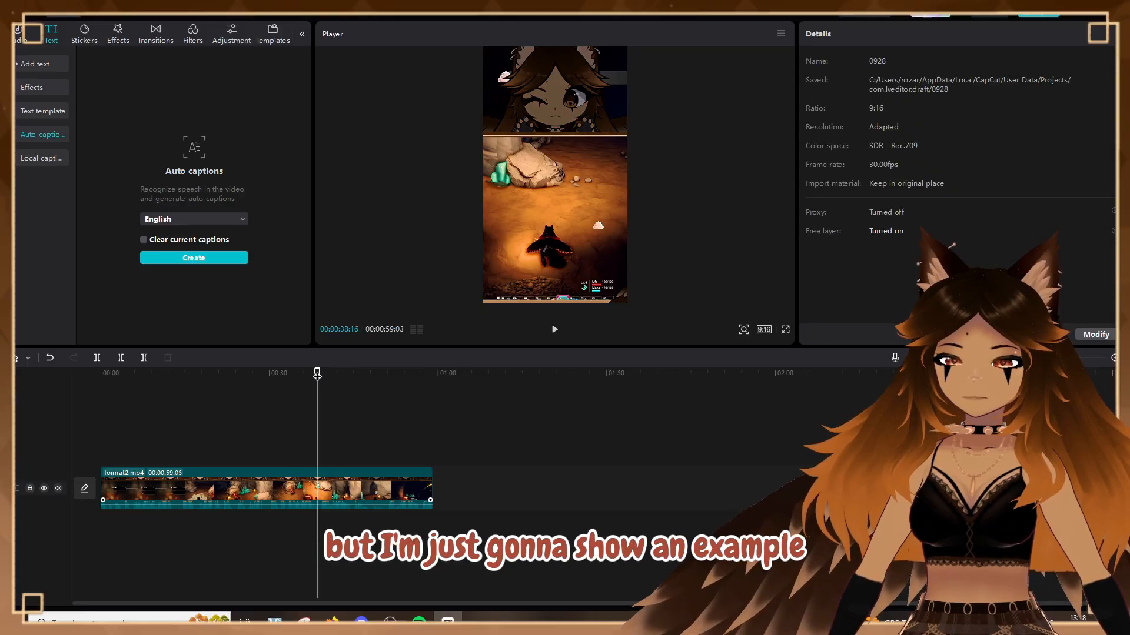
{"action": "key", "text": "ctrl+b"}
{"action": "left_click_drag", "start_coordinate": [317, 375], "coordinate": [377, 376]}
{"action": "key", "text": "ctrl+b"}
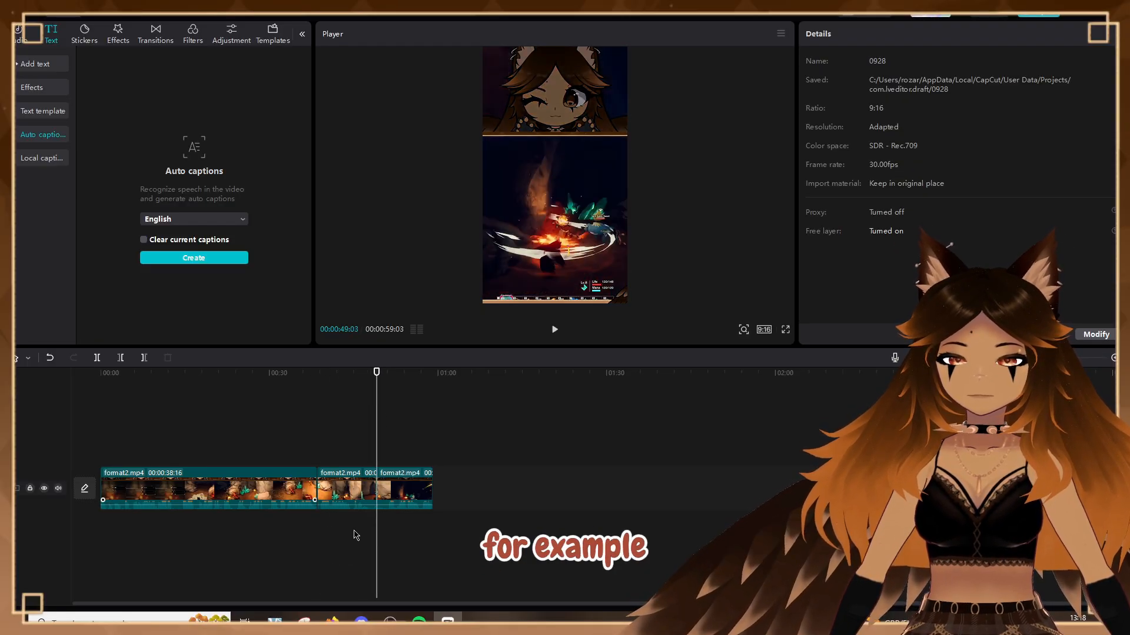
{"action": "left_click", "coordinate": [347, 487]}
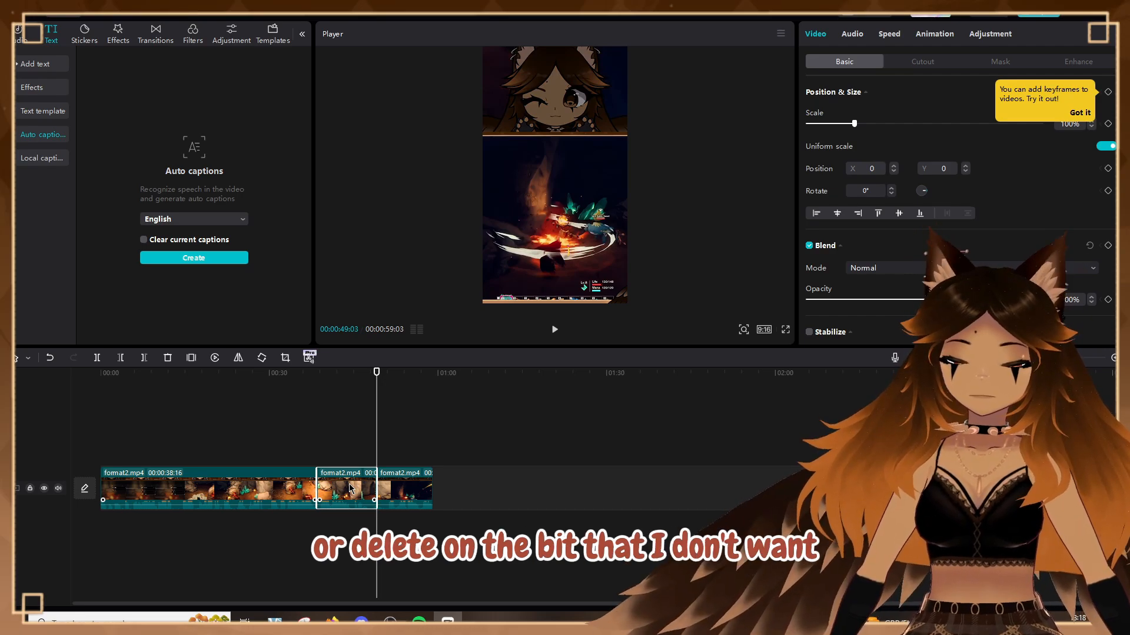
{"action": "key", "text": "Delete"}
{"action": "key", "text": "ctrl+z"}
{"action": "key", "text": "ctrl+z"}
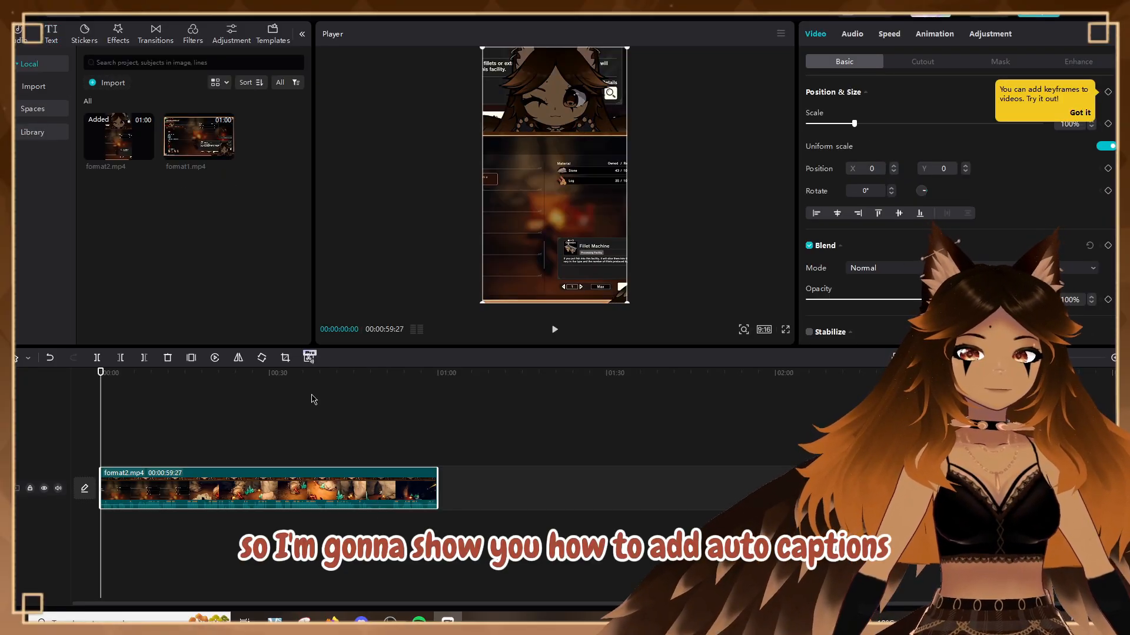
- Generate English auto captions for the format2.mp4 clip
{"action": "left_click", "coordinate": [52, 33]}
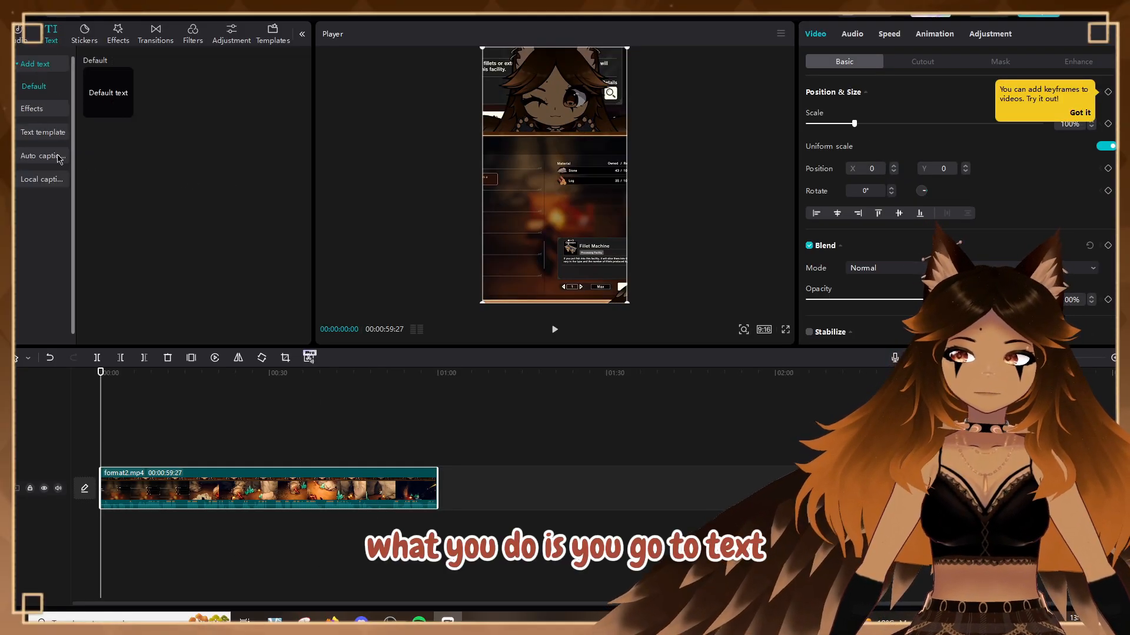
{"action": "left_click", "coordinate": [43, 134]}
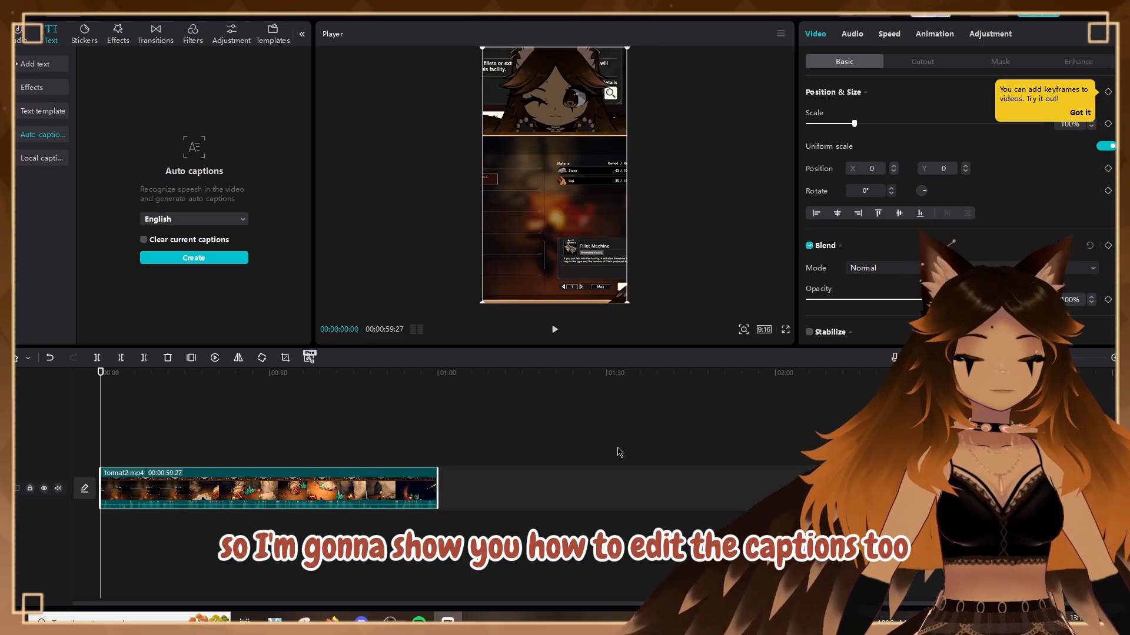
{"action": "left_click", "coordinate": [222, 259]}
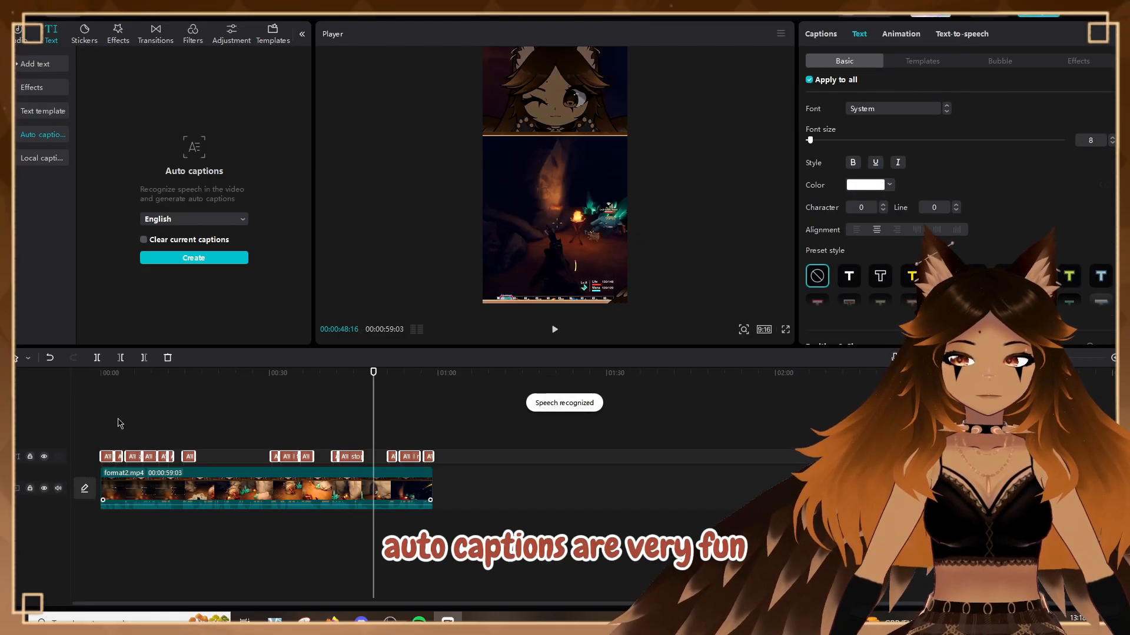
- Return to the start of the timeline and correct the first caption to "fillet machine okay"
{"action": "left_click_drag", "start_coordinate": [120, 424], "coordinate": [104, 424]}
{"action": "left_click", "coordinate": [833, 38]}
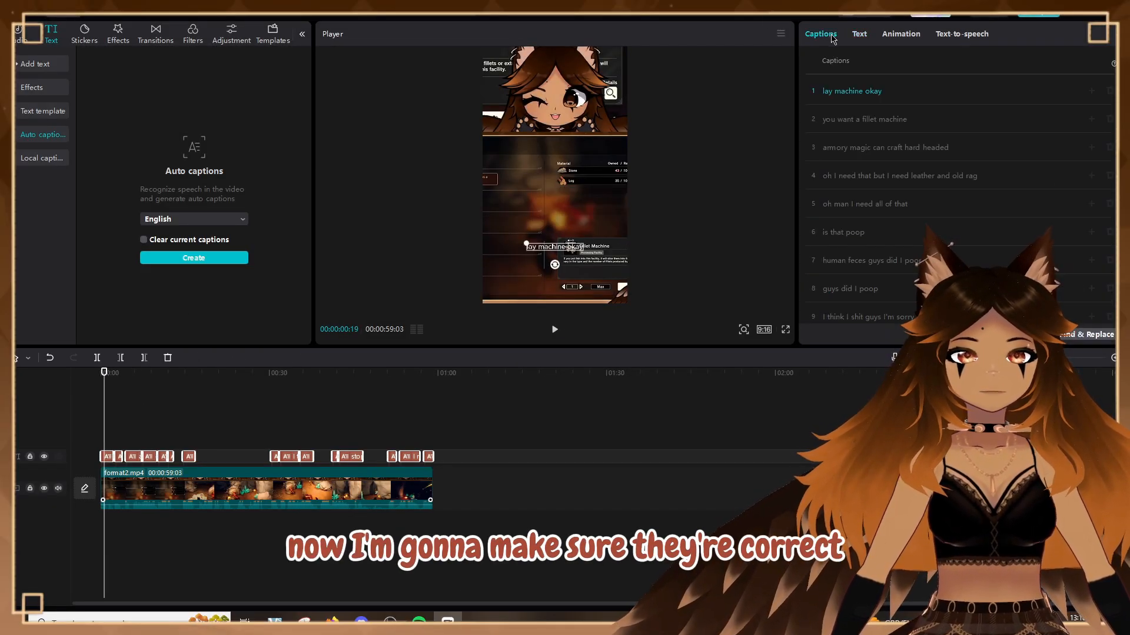
{"action": "double_click", "coordinate": [828, 91]}
{"action": "type", "text": "fillet"}
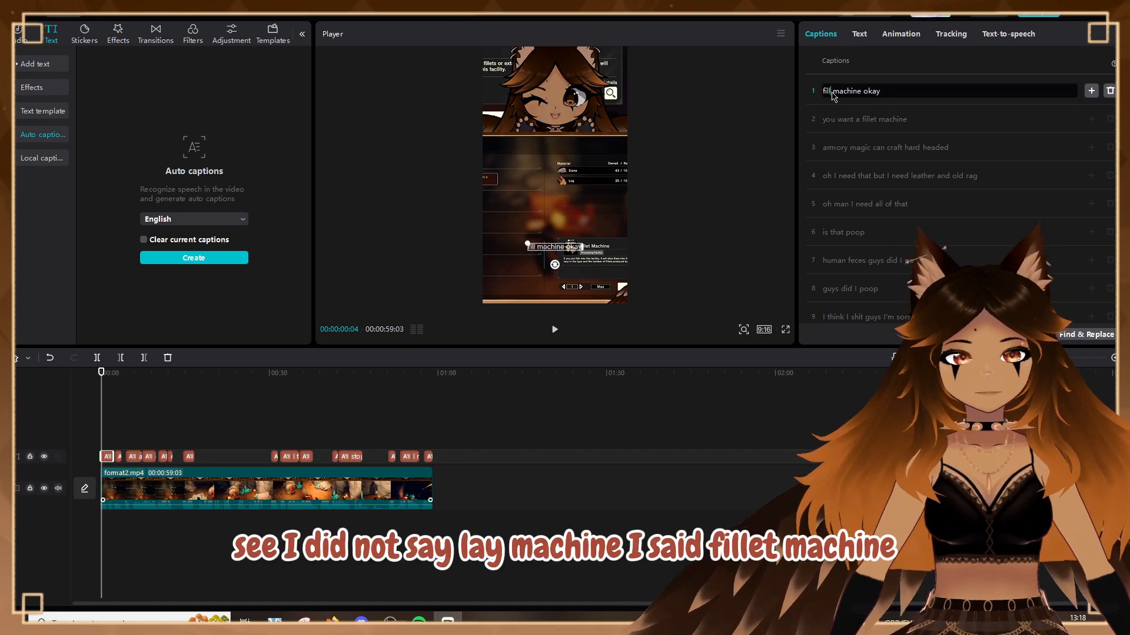
{"action": "left_click", "coordinate": [863, 121]}
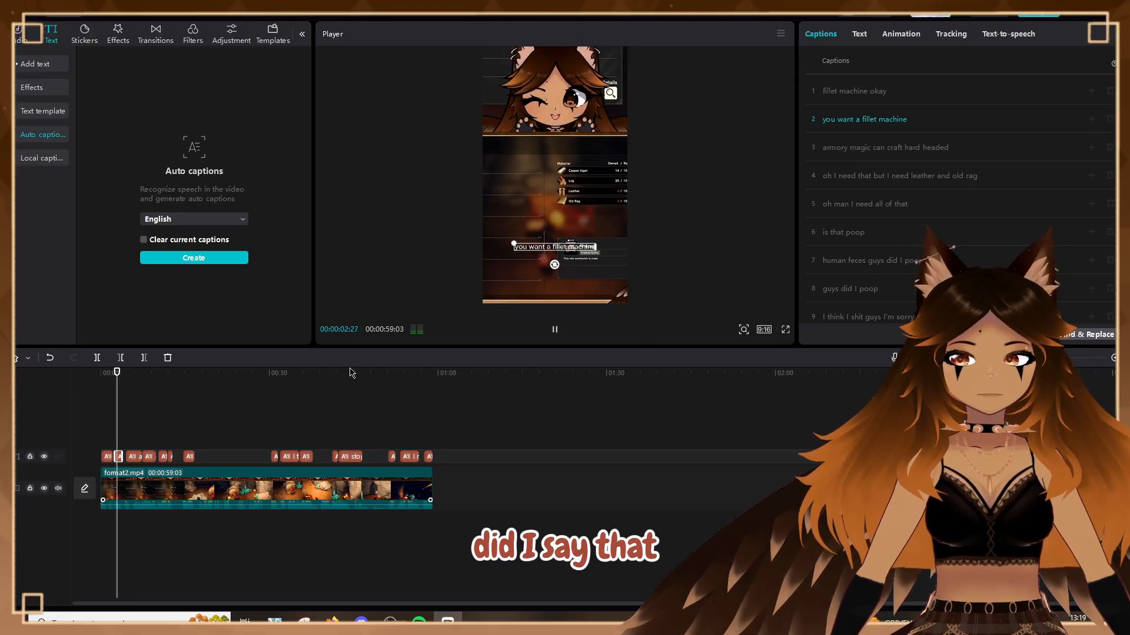
- Correct caption 12 to read "stop stop this is actually not okay oh monster"
{"action": "scroll", "coordinate": [941, 235], "scroll_direction": "down", "scroll_amount": 3}
{"action": "left_click", "coordinate": [945, 225]}
{"action": "type", "text": "h"}
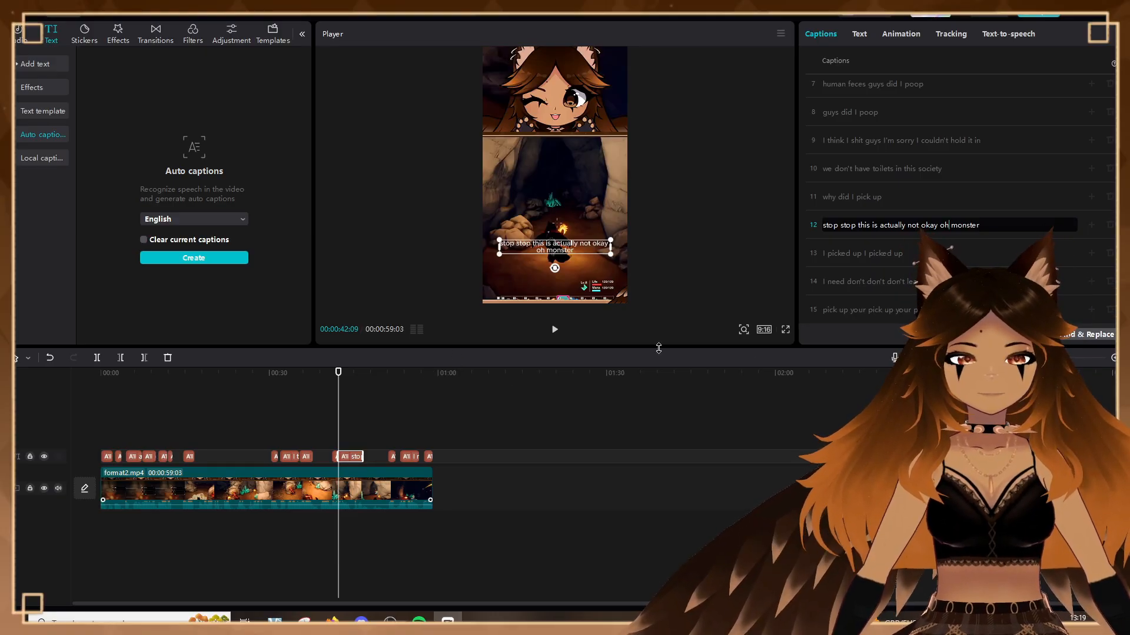
- With the text settings applied to all captions, move them up to the border between the avatar and the gameplay
{"action": "left_click", "coordinate": [859, 33]}
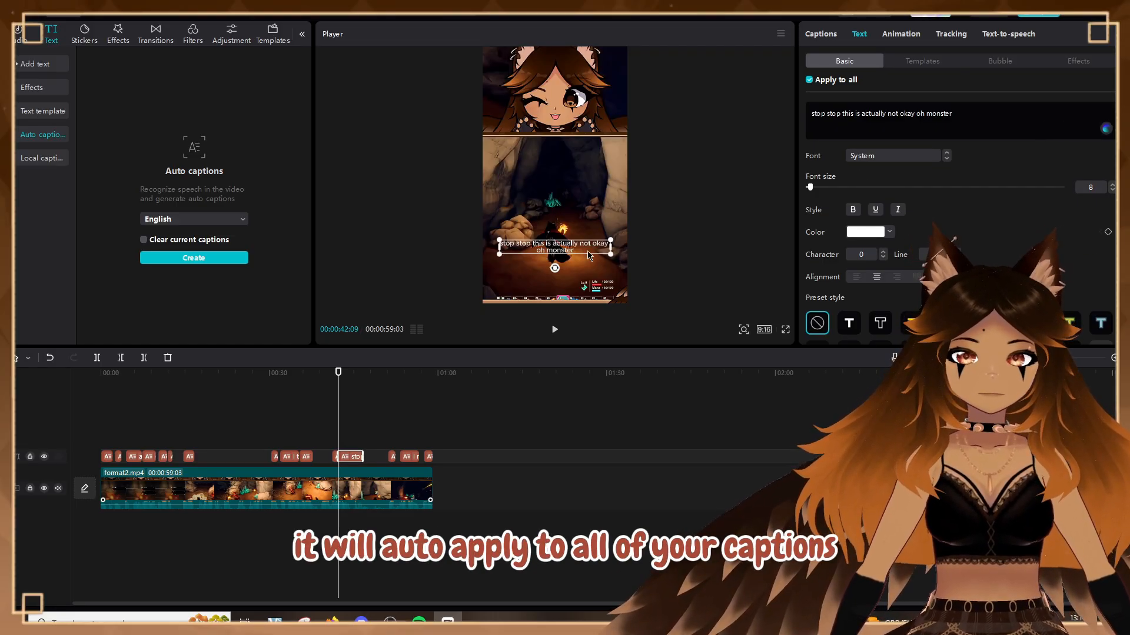
{"action": "left_click_drag", "start_coordinate": [588, 254], "coordinate": [589, 144]}
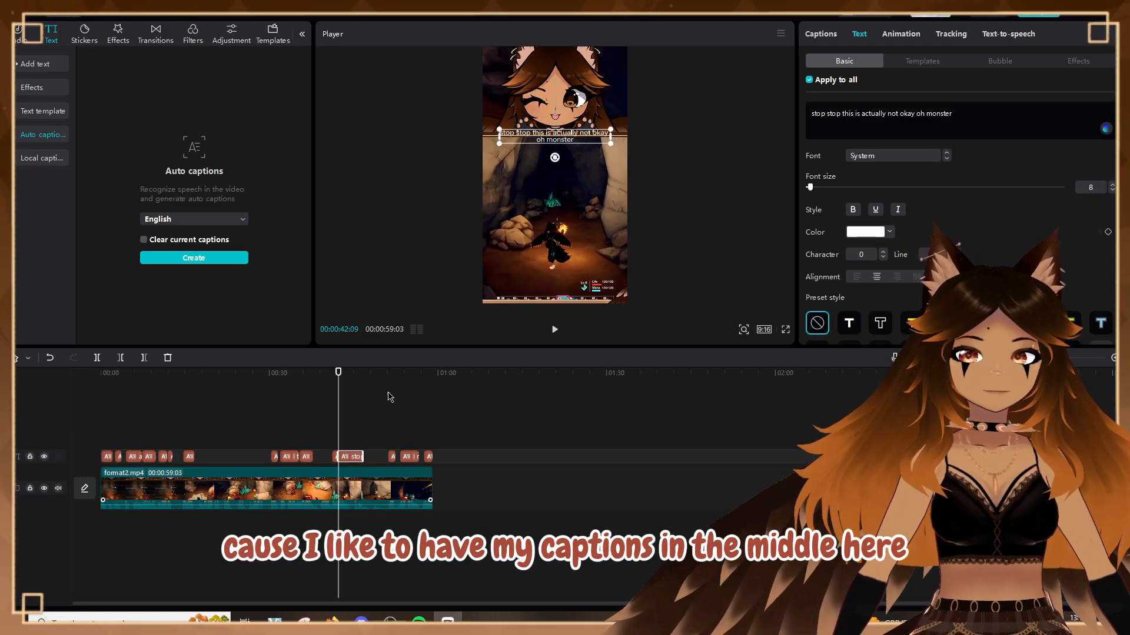
- Set the font of all captions to Chewy, picked from the commercial-use fonts
{"action": "mouse_move", "coordinate": [339, 380]}
{"action": "left_mouse_down"}
{"action": "mouse_move", "coordinate": [171, 382]}
{"action": "mouse_move", "coordinate": [357, 379]}
{"action": "left_mouse_up"}
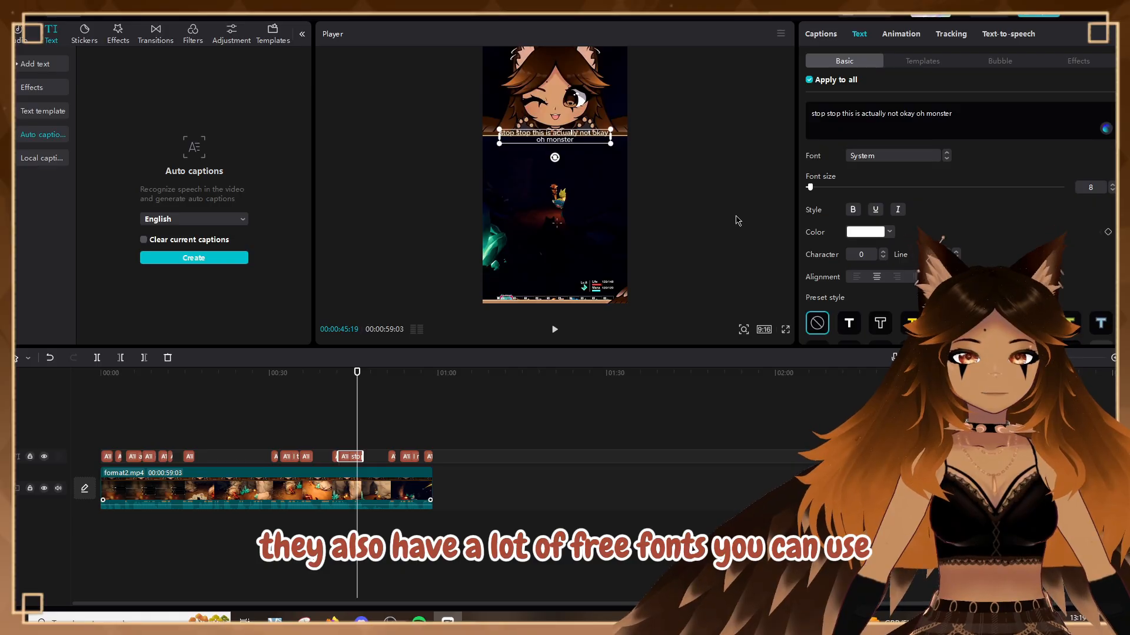
{"action": "left_click", "coordinate": [887, 156]}
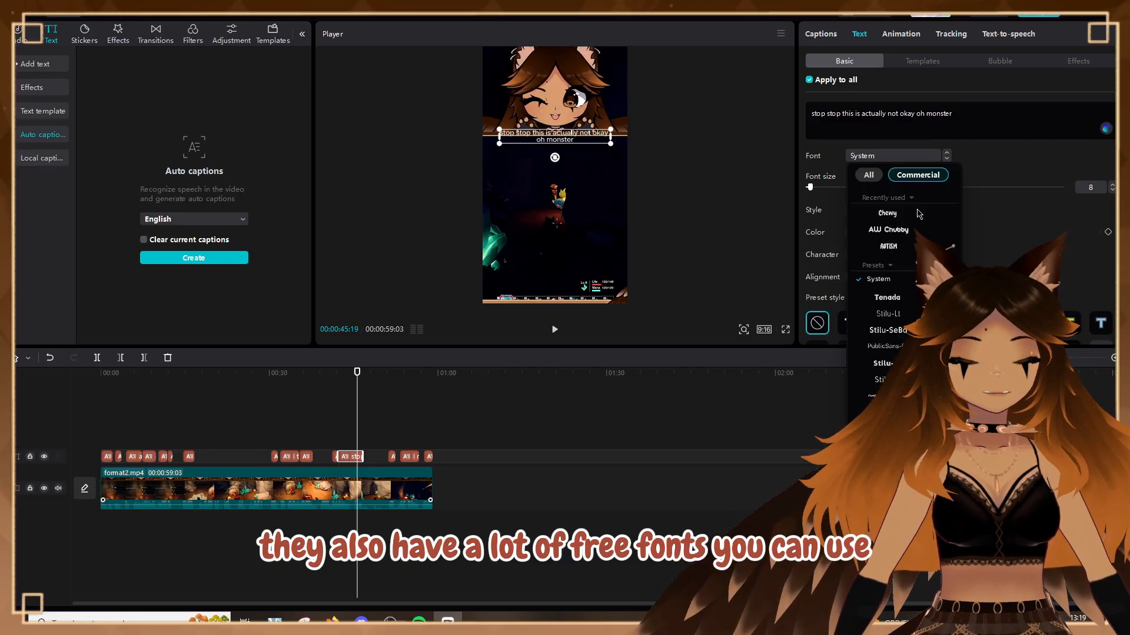
{"action": "scroll", "coordinate": [877, 297], "scroll_direction": "down", "scroll_amount": 3}
{"action": "scroll", "coordinate": [877, 359], "scroll_direction": "up", "scroll_amount": 3}
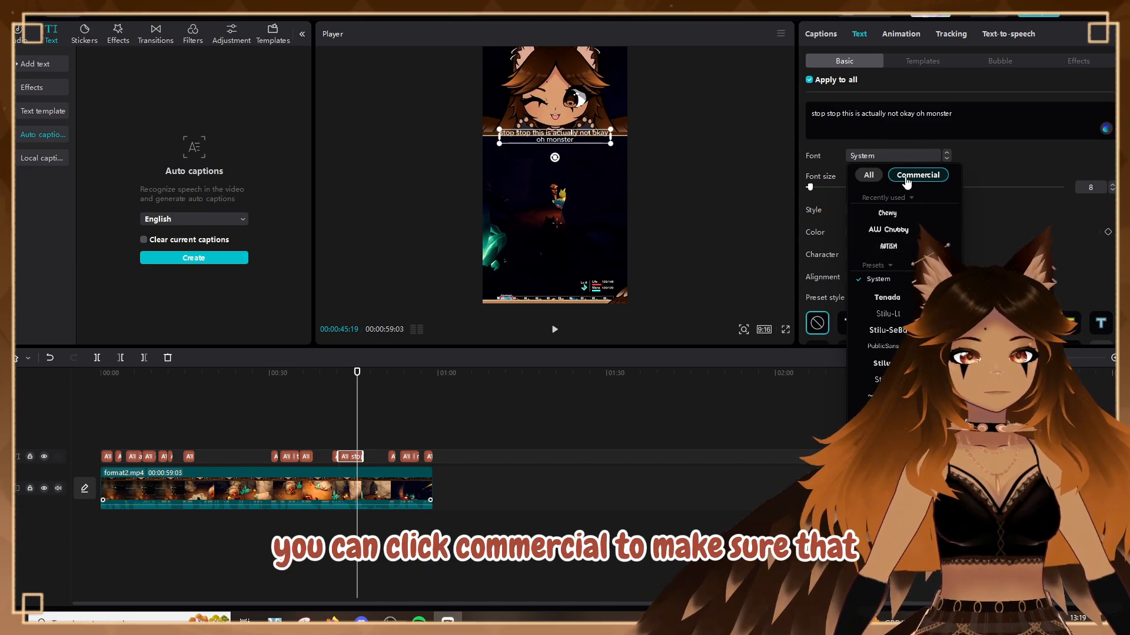
{"action": "left_click", "coordinate": [915, 214]}
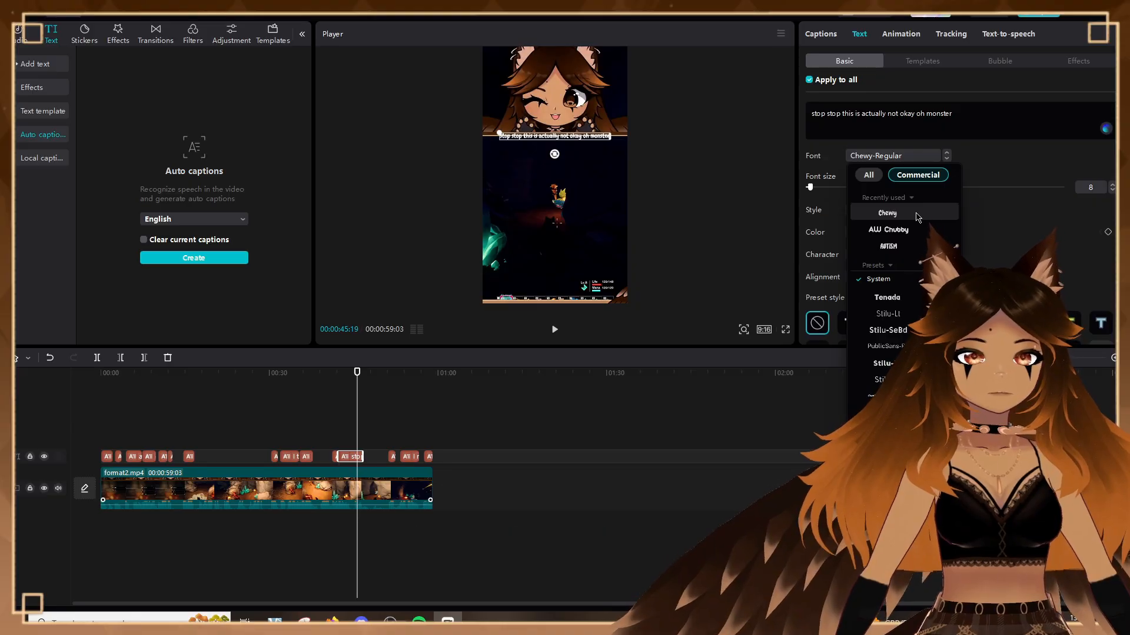
{"action": "left_click", "coordinate": [915, 214]}
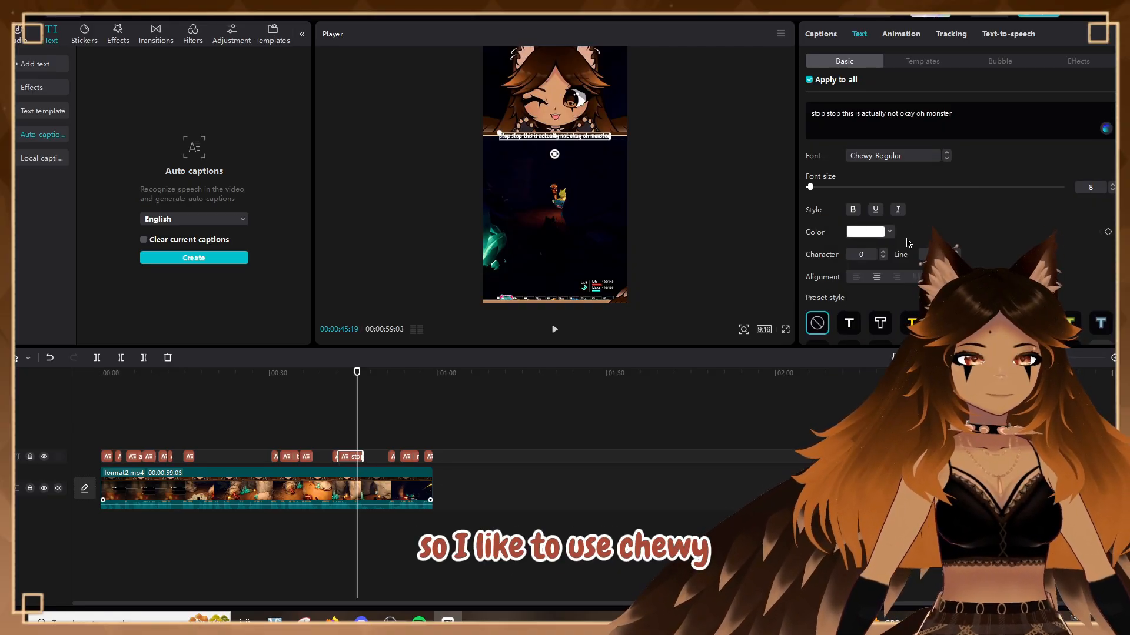
- Apply the preset style with red text and a white outline to all captions
{"action": "scroll", "coordinate": [918, 236], "scroll_direction": "down", "scroll_amount": 5}
{"action": "scroll", "coordinate": [928, 183], "scroll_direction": "up", "scroll_amount": 1}
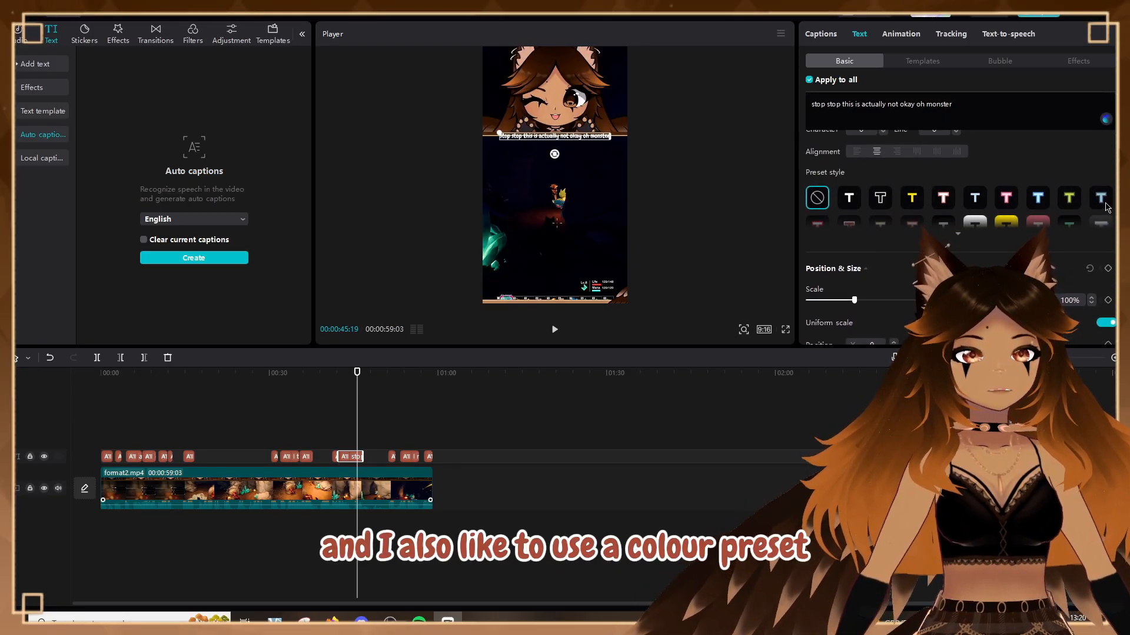
{"action": "left_click", "coordinate": [849, 224]}
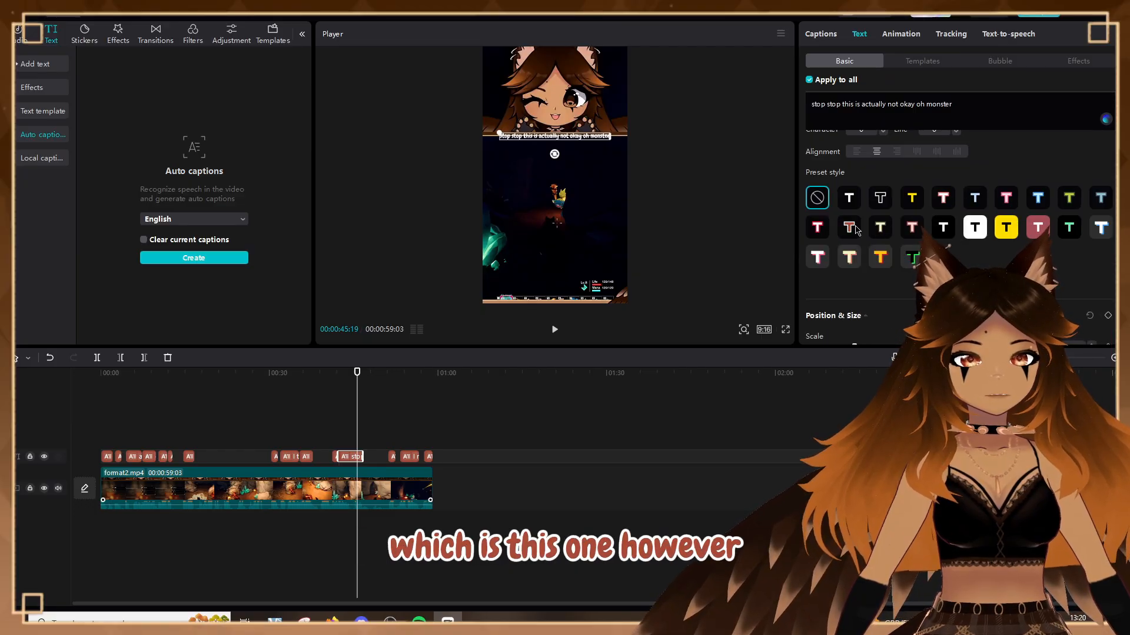
{"action": "scroll", "coordinate": [867, 236], "scroll_direction": "up", "scroll_amount": 4}
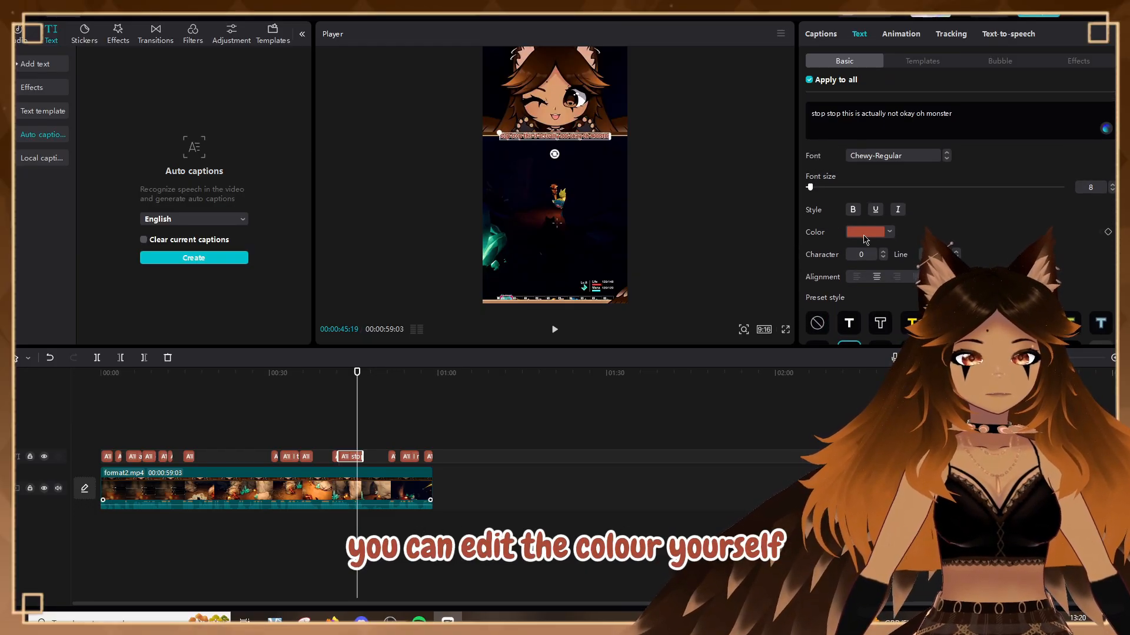
- Enlarge all captions to a uniform scale of 173%
{"action": "scroll", "coordinate": [864, 238], "scroll_direction": "down", "scroll_amount": 10}
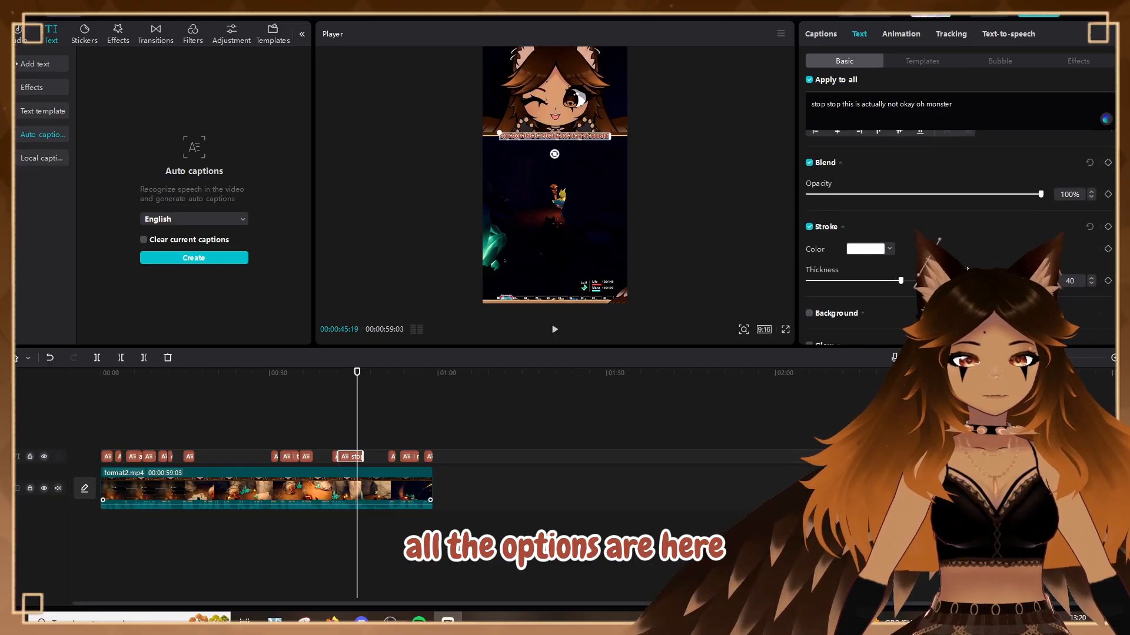
{"action": "scroll", "coordinate": [849, 270], "scroll_direction": "up", "scroll_amount": 6}
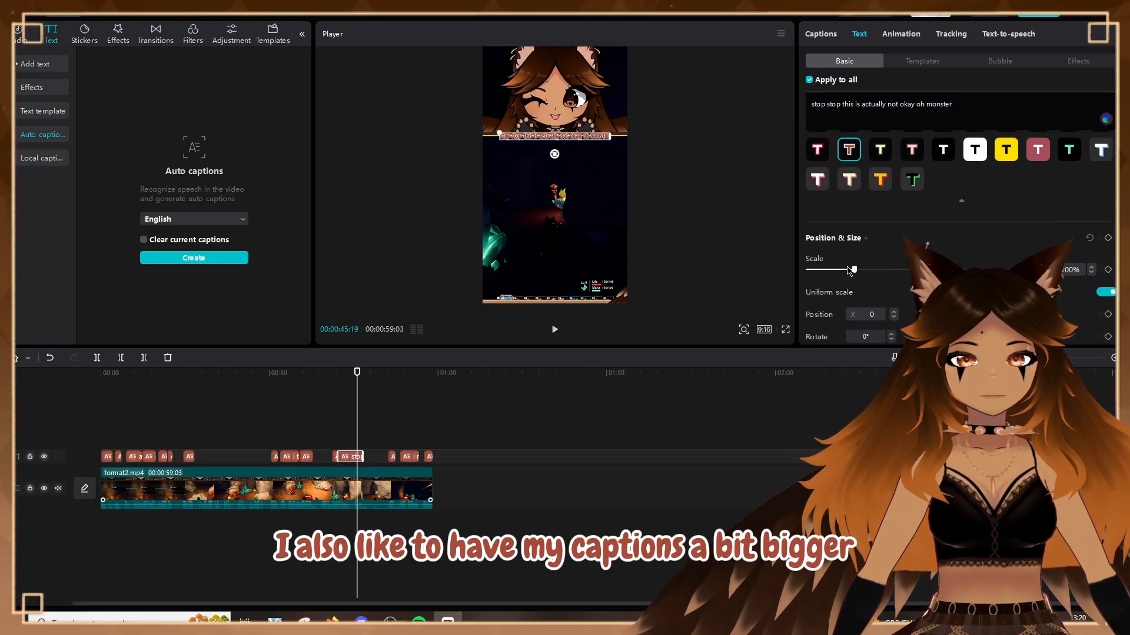
{"action": "left_click_drag", "start_coordinate": [849, 271], "coordinate": [888, 272]}
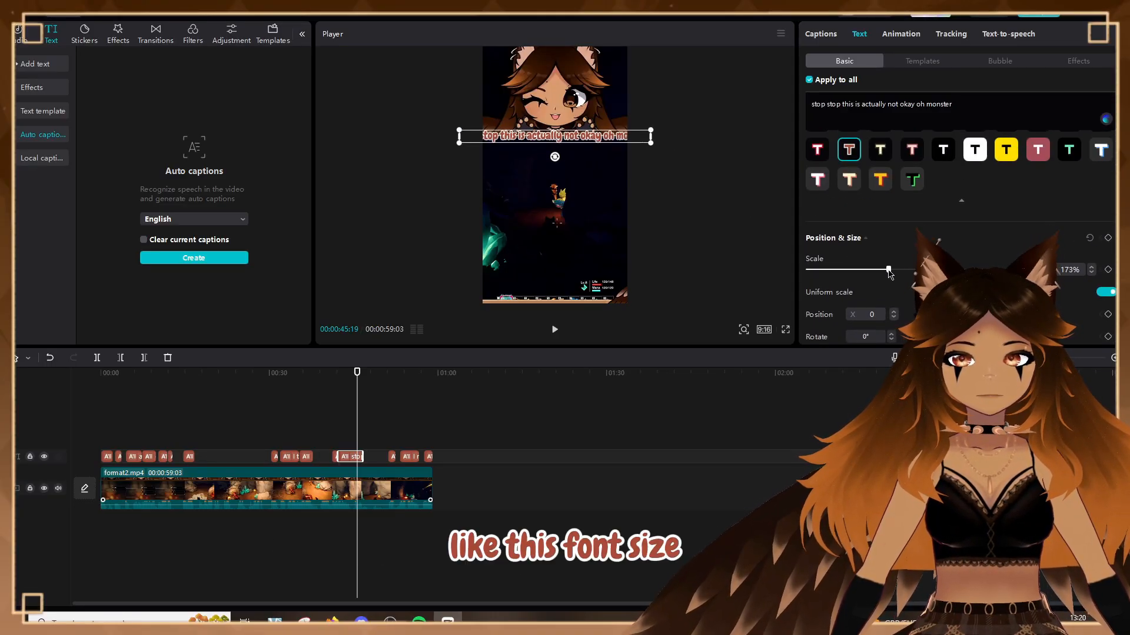
- Split the caption "you want a fillet machine" into five one-word captions: "you", "want", "a", "fillet" and "machine"
{"action": "left_click_drag", "start_coordinate": [289, 382], "coordinate": [118, 395]}
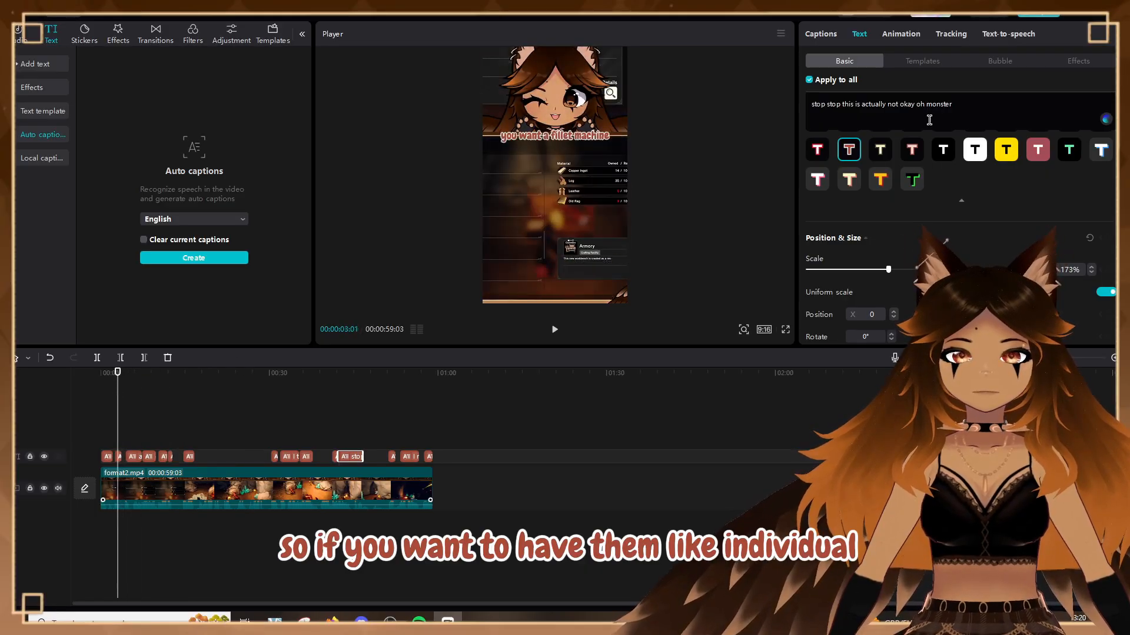
{"action": "left_click", "coordinate": [821, 35]}
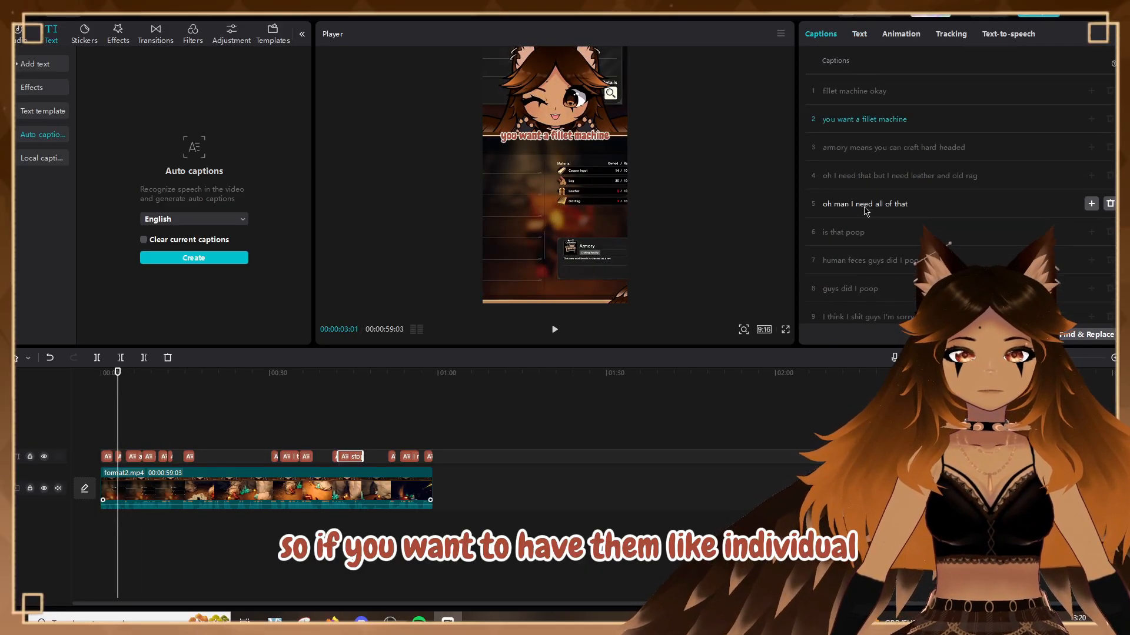
{"action": "left_click", "coordinate": [838, 120]}
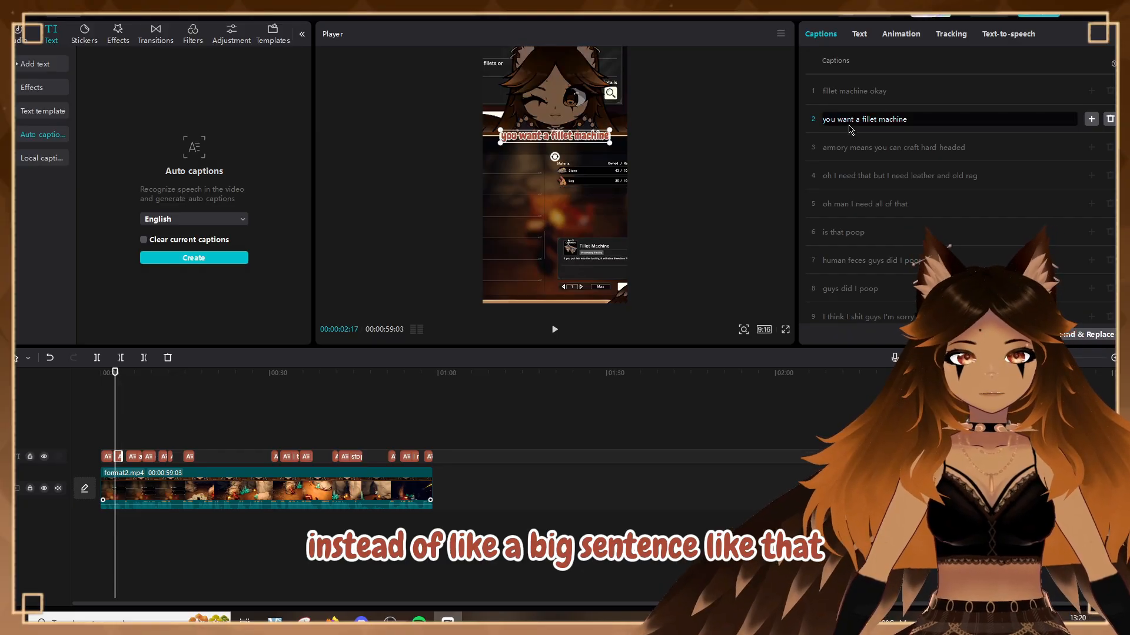
{"action": "key", "text": "Return"}
{"action": "left_click", "coordinate": [840, 147]}
{"action": "key", "text": "Return"}
{"action": "left_click", "coordinate": [829, 175]}
{"action": "key", "text": "Return"}
{"action": "left_click", "coordinate": [841, 204]}
{"action": "key", "text": "Return"}
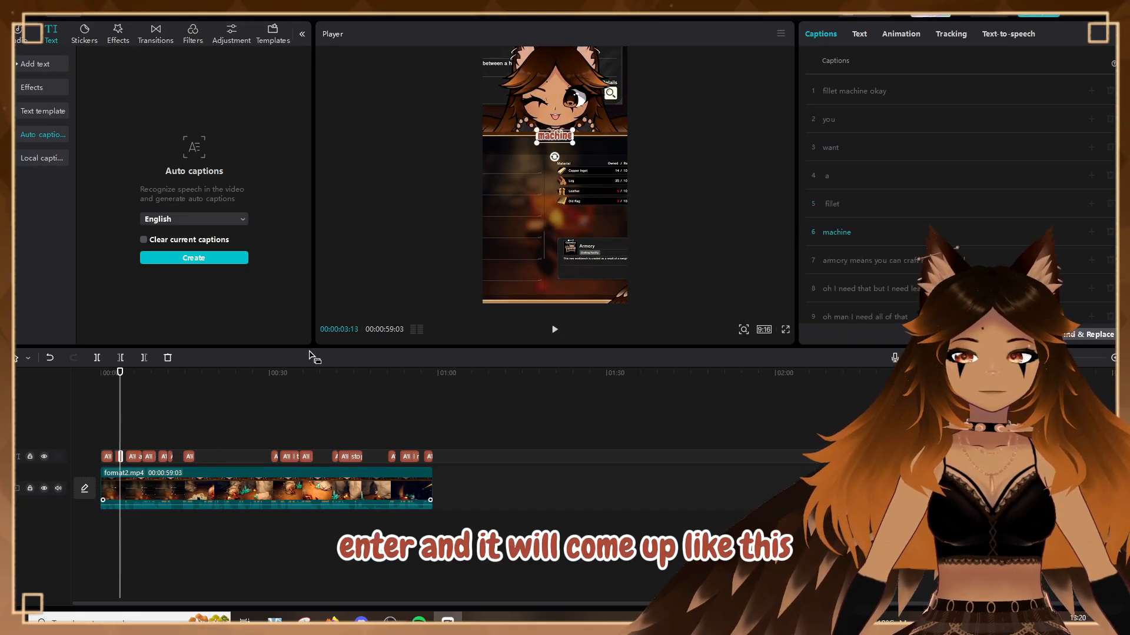
- Play back the opening seconds to review how the one-word captions appear
{"action": "left_click", "coordinate": [111, 373]}
{"action": "left_click", "coordinate": [555, 330]}
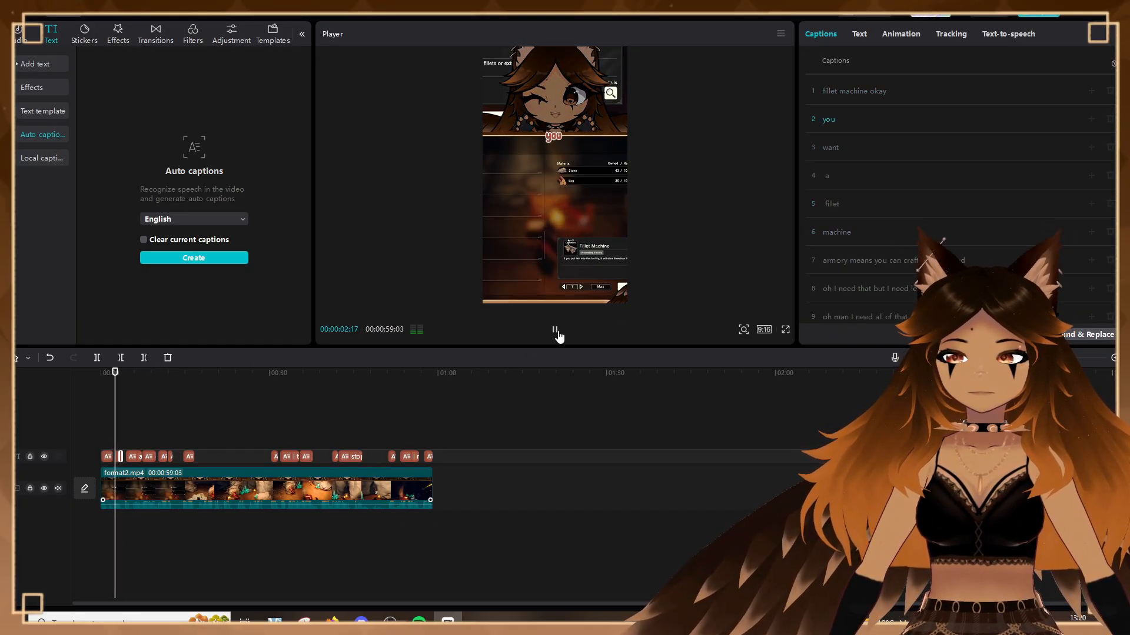
{"action": "left_click", "coordinate": [556, 333]}
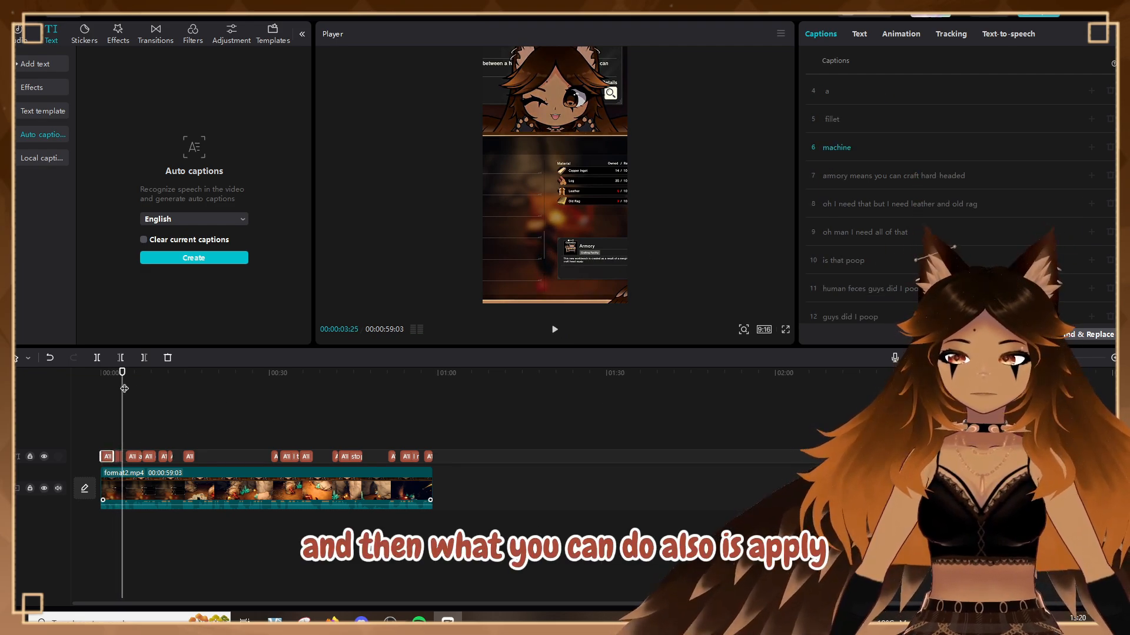
- Give the "machine" caption the Bounce In entrance animation with a duration of 0.2 s
{"action": "left_click_drag", "start_coordinate": [124, 388], "coordinate": [115, 391]}
{"action": "left_click", "coordinate": [135, 436]}
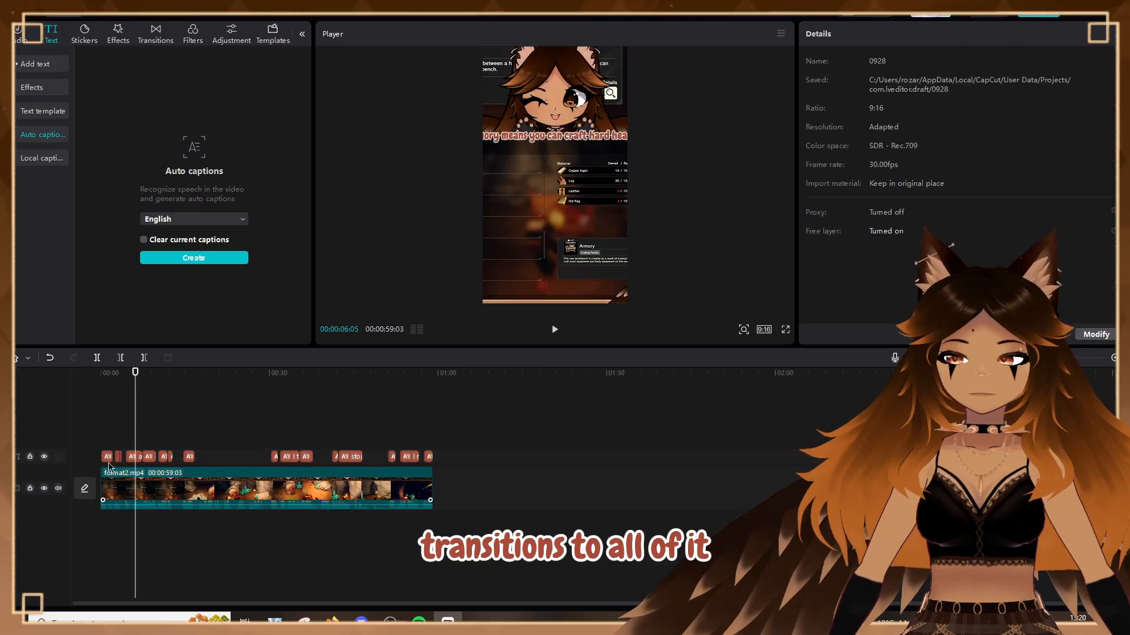
{"action": "left_click", "coordinate": [121, 456]}
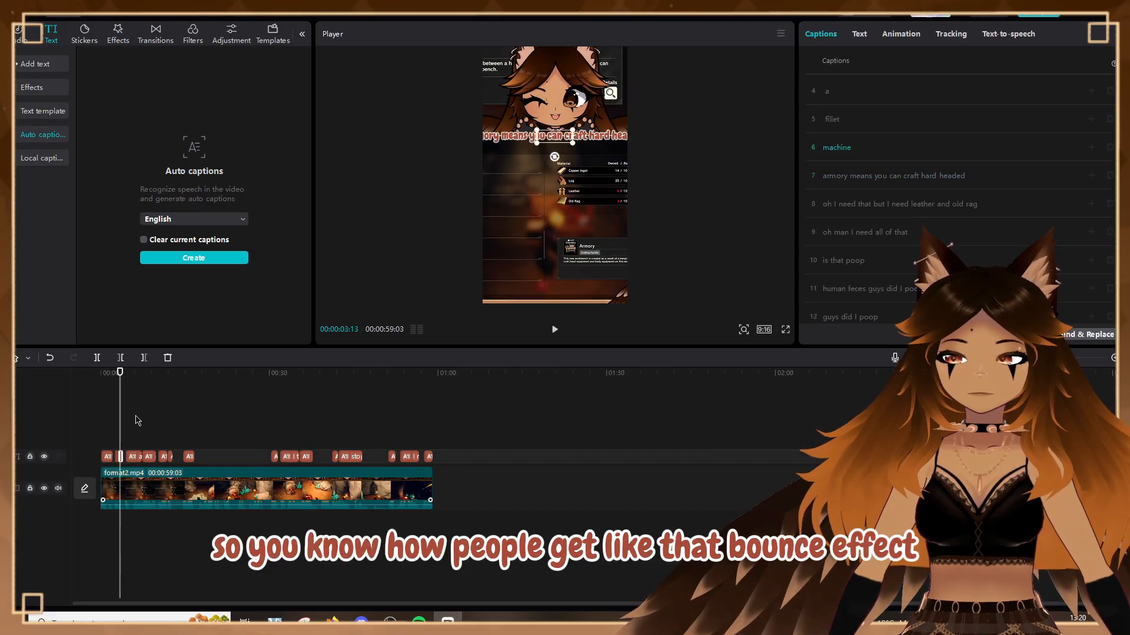
{"action": "left_click", "coordinate": [901, 34]}
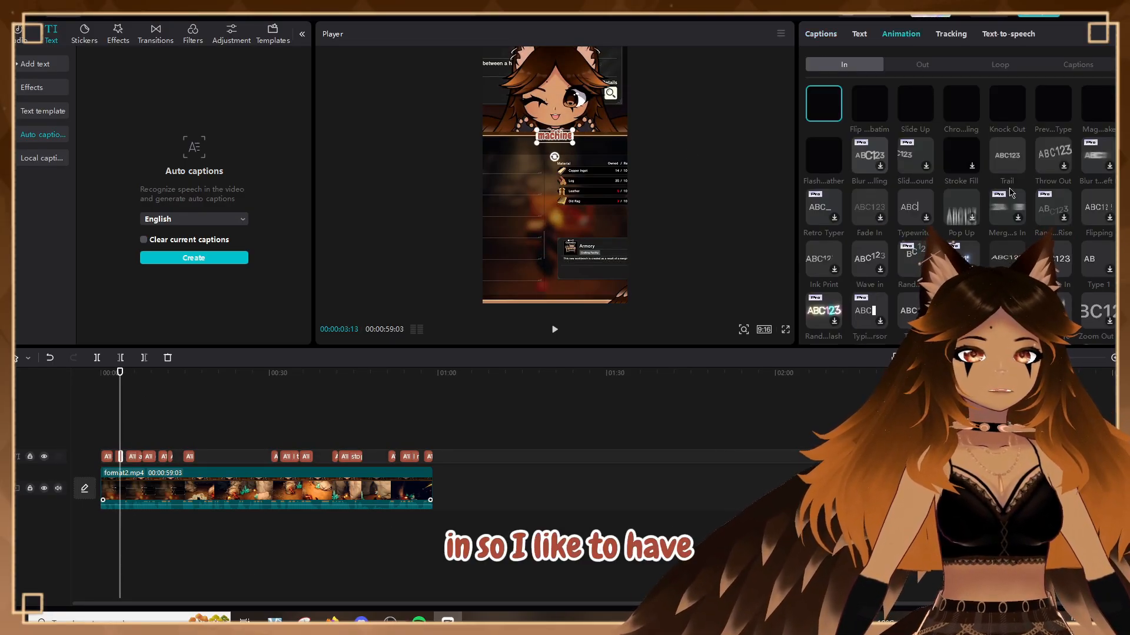
{"action": "scroll", "coordinate": [1009, 193], "scroll_direction": "down", "scroll_amount": 1}
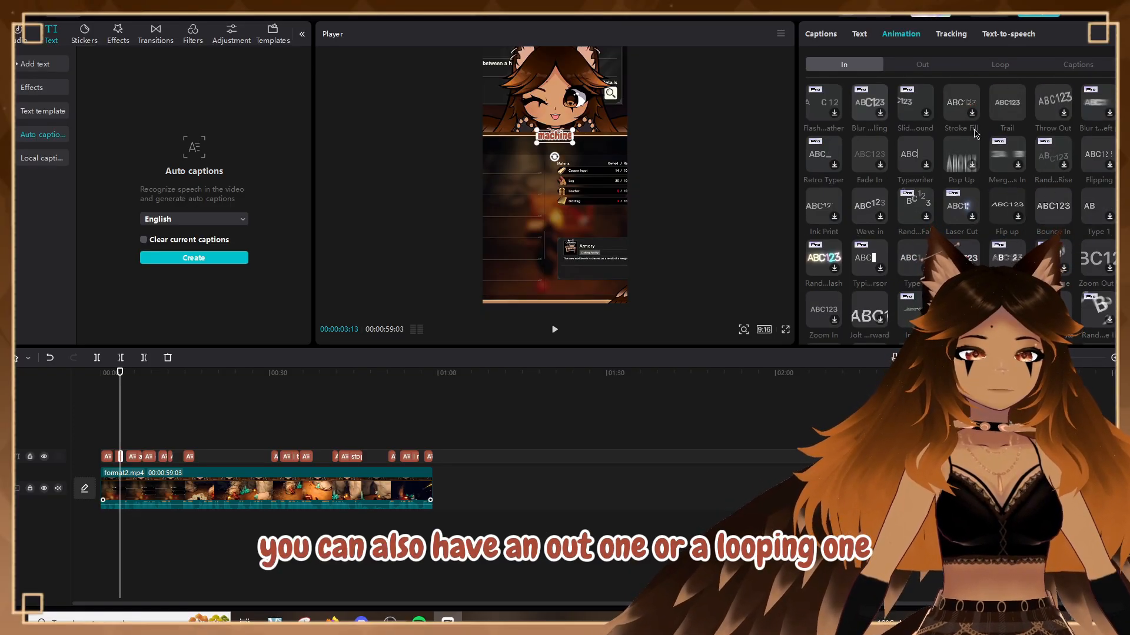
{"action": "scroll", "coordinate": [1058, 289], "scroll_direction": "down", "scroll_amount": 3}
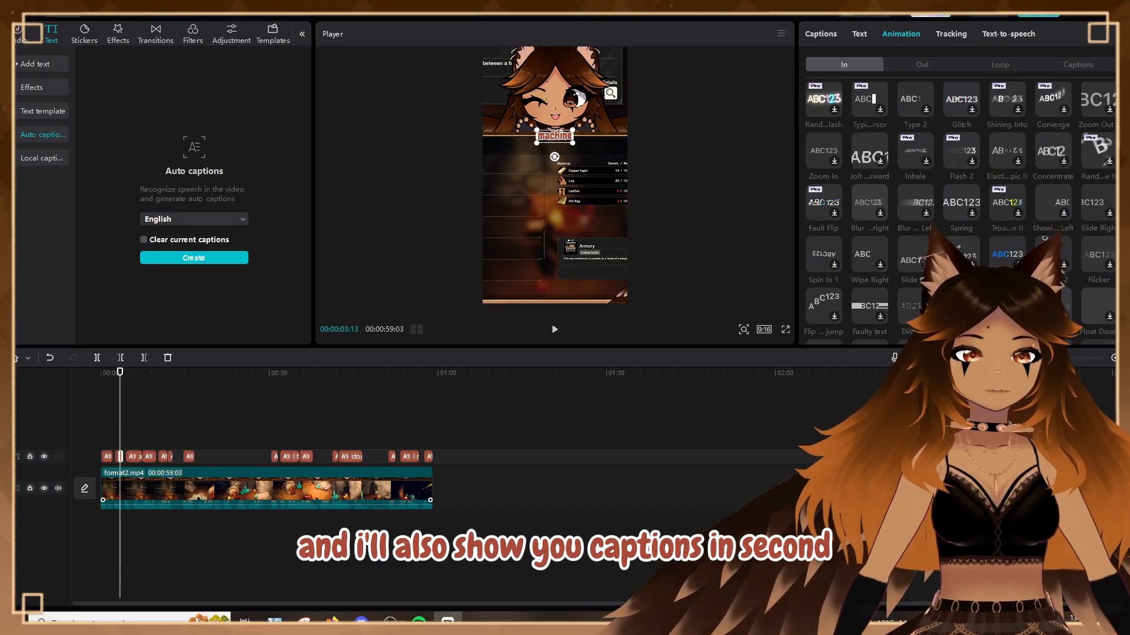
{"action": "scroll", "coordinate": [1057, 289], "scroll_direction": "up", "scroll_amount": 1}
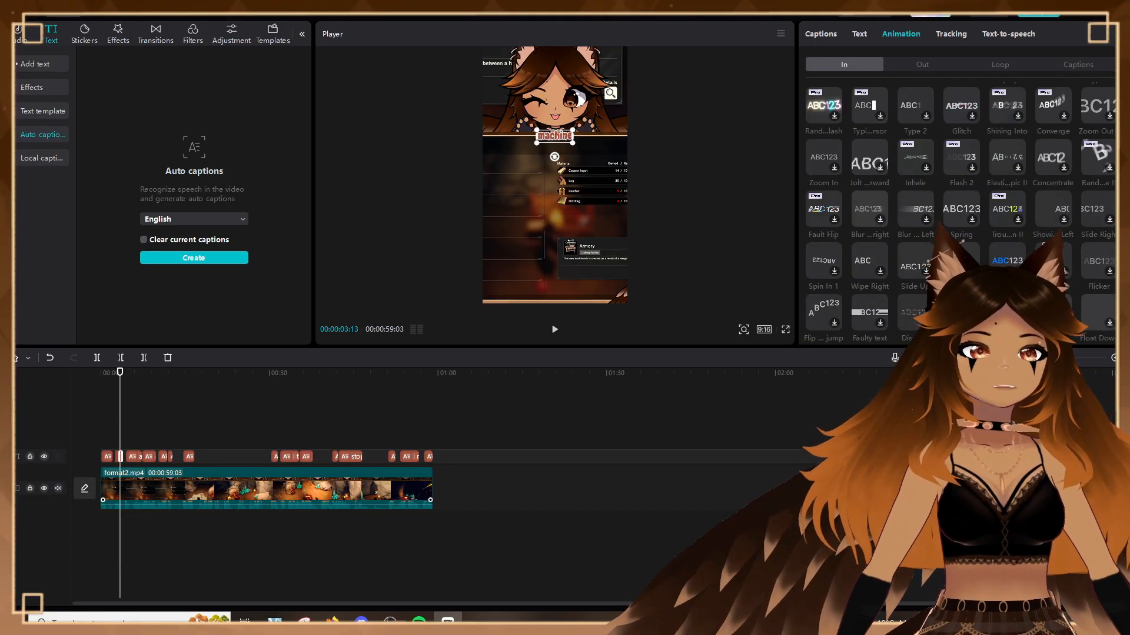
{"action": "scroll", "coordinate": [959, 212], "scroll_direction": "up", "scroll_amount": 2}
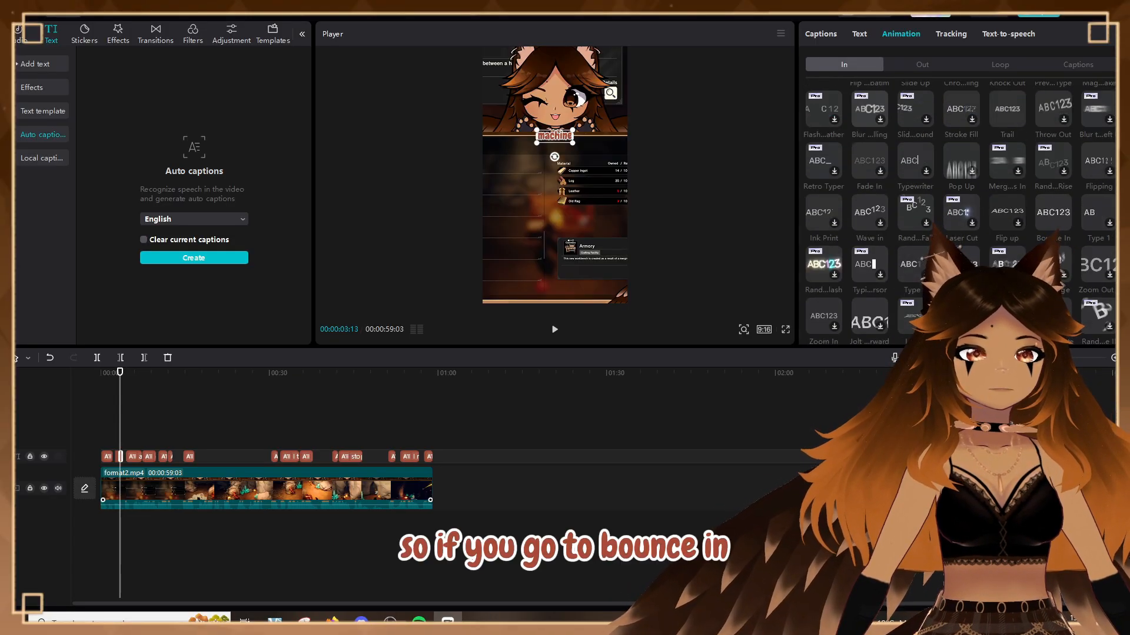
{"action": "left_click", "coordinate": [1053, 213]}
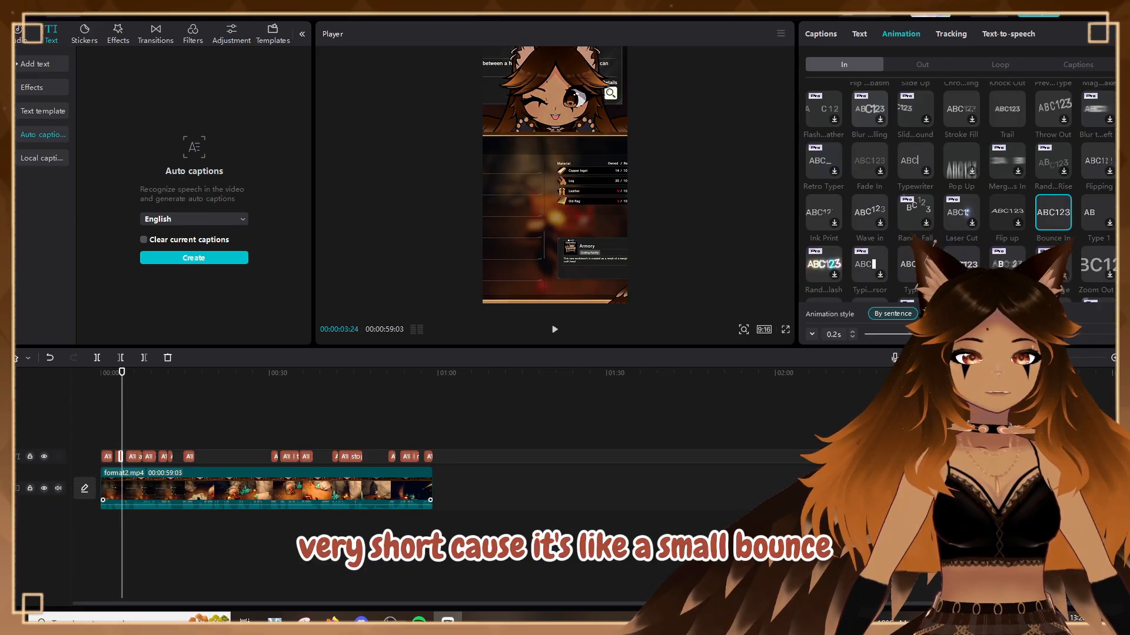
- Preview the bounce animation on the "machine" caption by playing from just before the one-word captions
{"action": "left_click_drag", "start_coordinate": [122, 373], "coordinate": [116, 380]}
{"action": "left_click", "coordinate": [554, 329]}
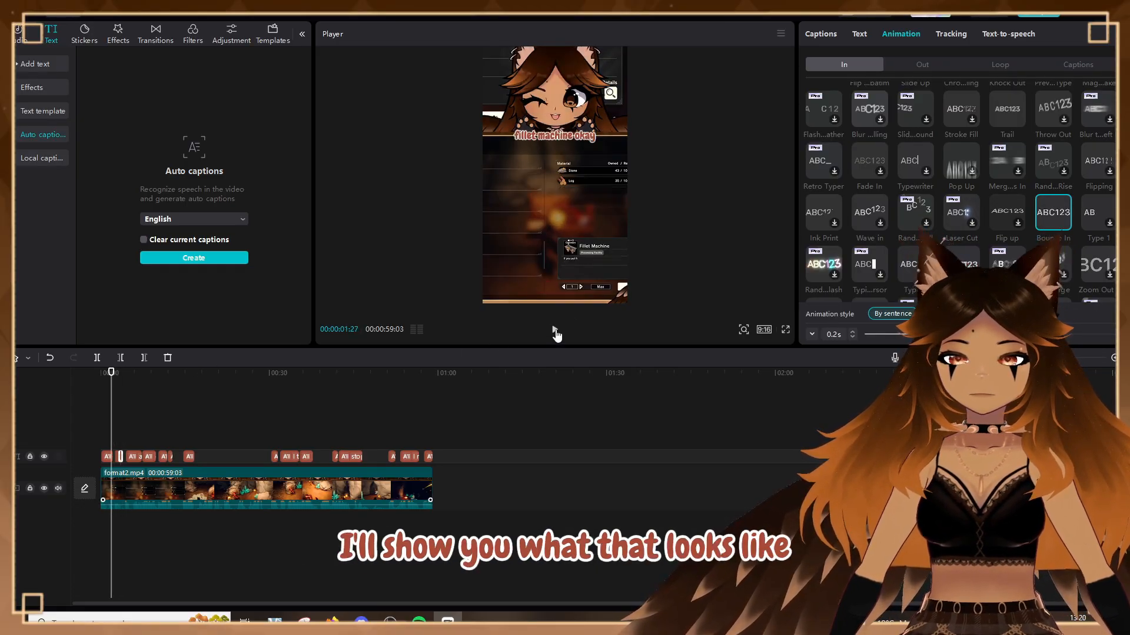
{"action": "left_click", "coordinate": [555, 332]}
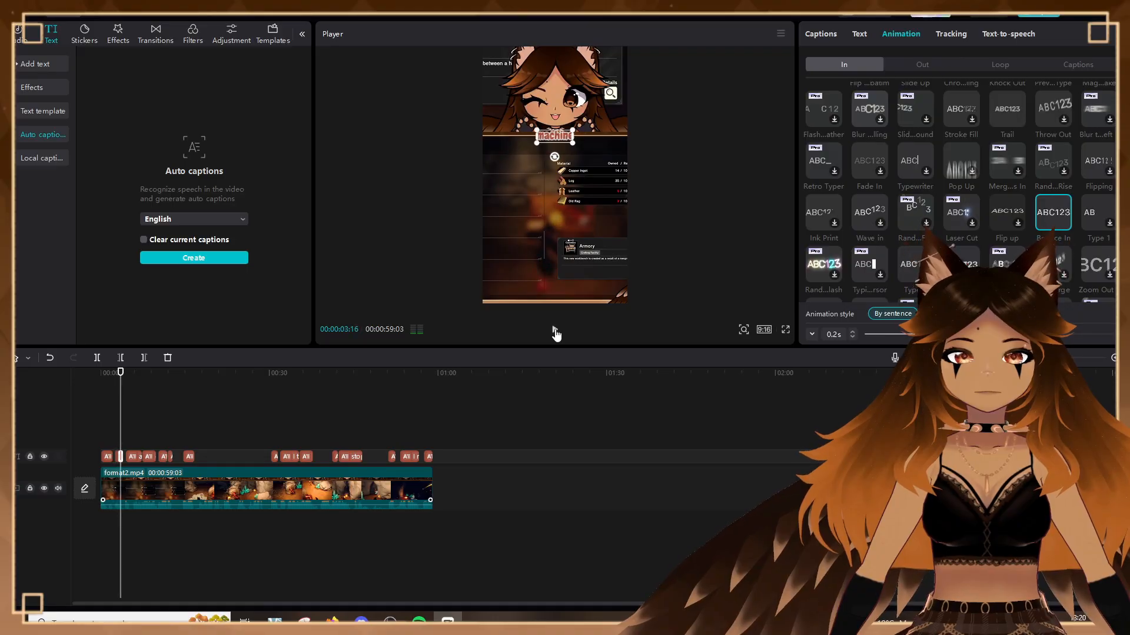
- Select all captions on the timeline and apply the Bounce In entrance animation with a duration of 0.1 s
{"action": "left_click_drag", "start_coordinate": [105, 433], "coordinate": [437, 464]}
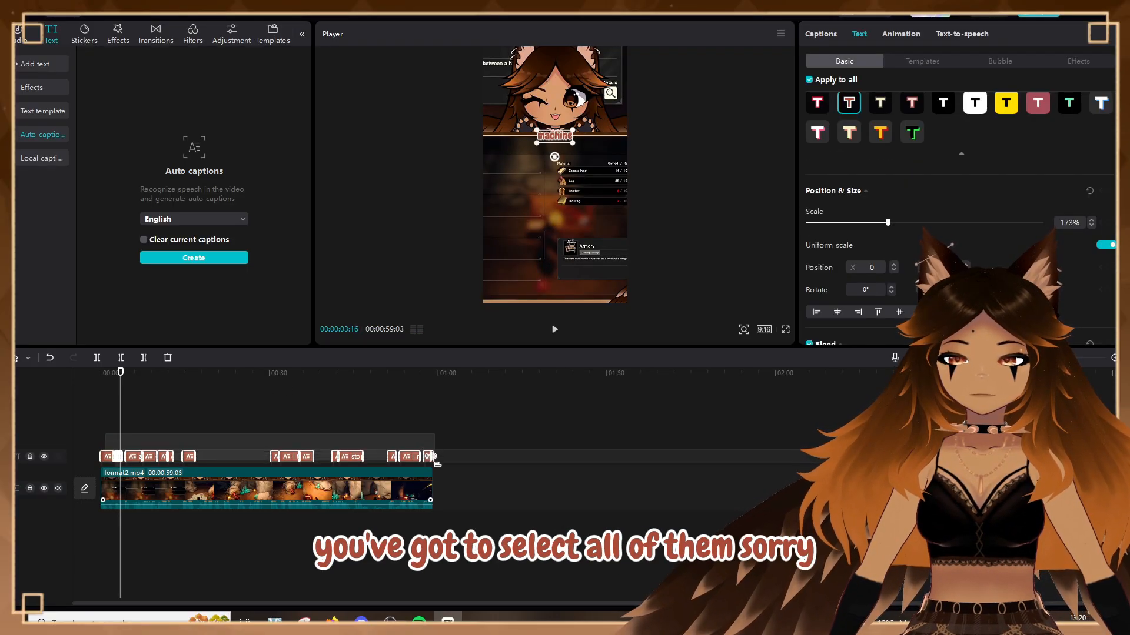
{"action": "left_click", "coordinate": [901, 34]}
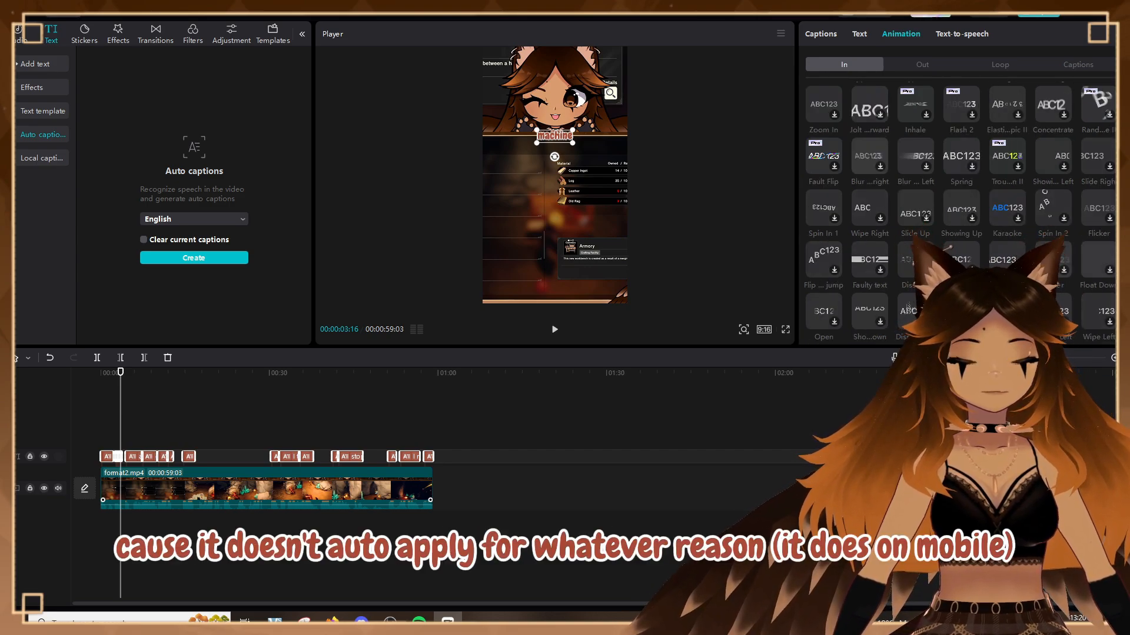
{"action": "scroll", "coordinate": [1086, 247], "scroll_direction": "down", "scroll_amount": 1}
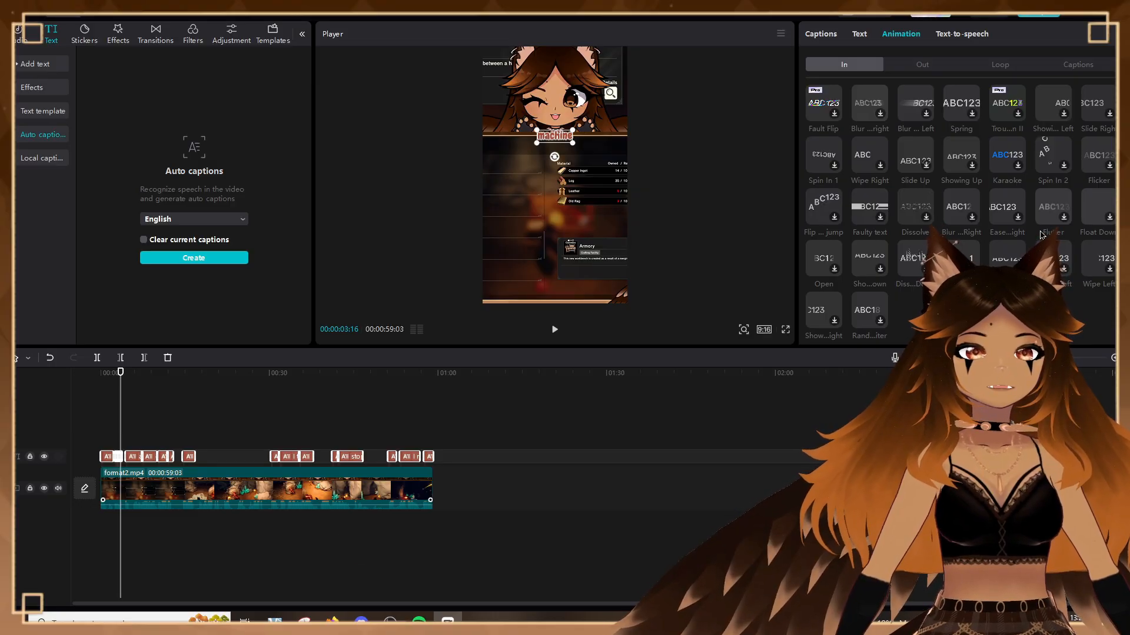
{"action": "scroll", "coordinate": [1055, 142], "scroll_direction": "up", "scroll_amount": 3}
{"action": "left_click", "coordinate": [1053, 125]}
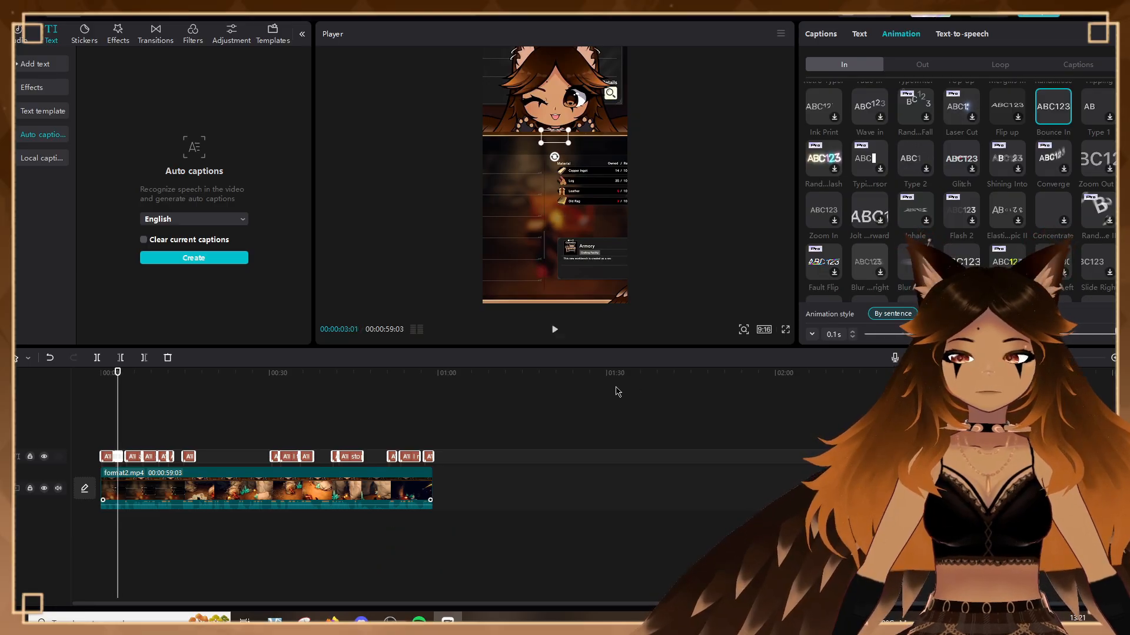
- Deselect the captions and play the first seconds to check the bounce animation across them
{"action": "left_click", "coordinate": [158, 408]}
{"action": "left_click", "coordinate": [116, 383]}
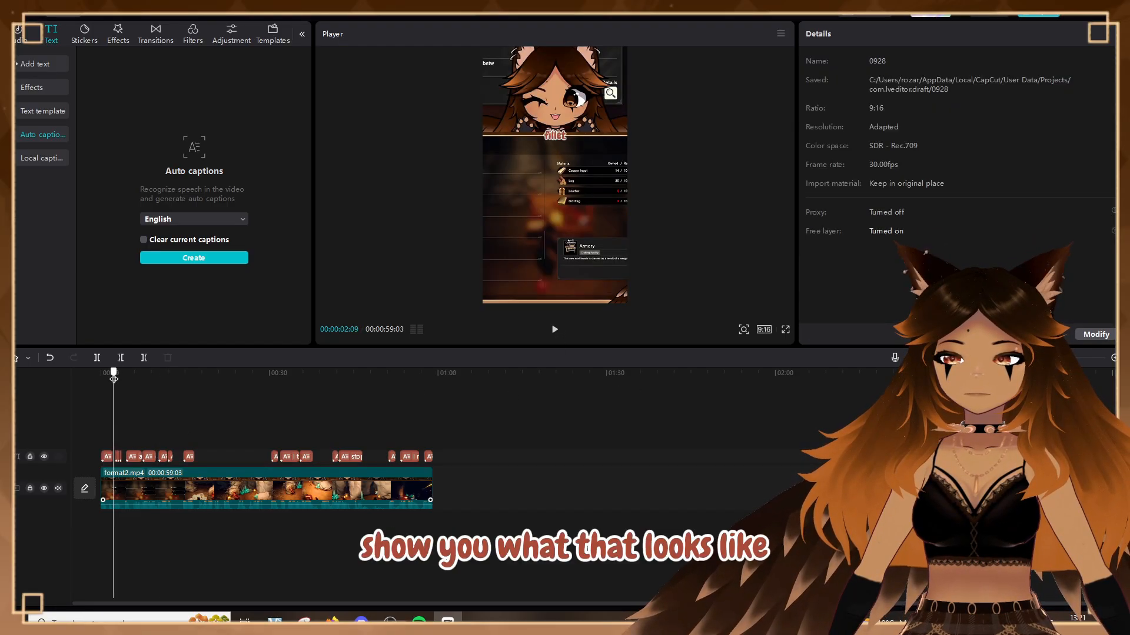
{"action": "left_click", "coordinate": [555, 330]}
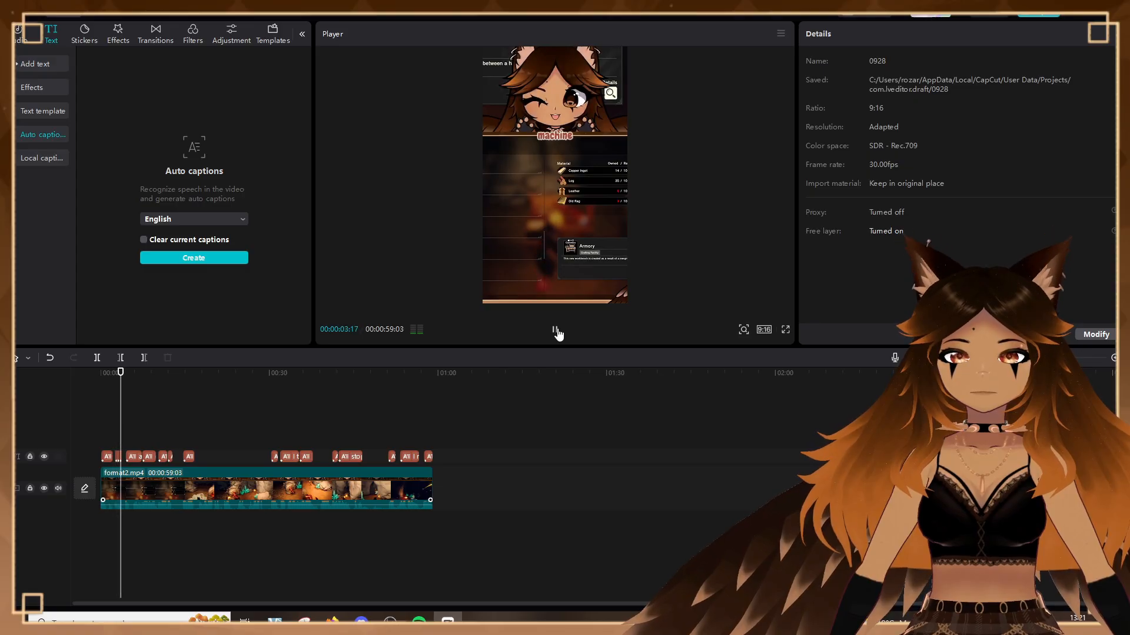
{"action": "left_click", "coordinate": [555, 330]}
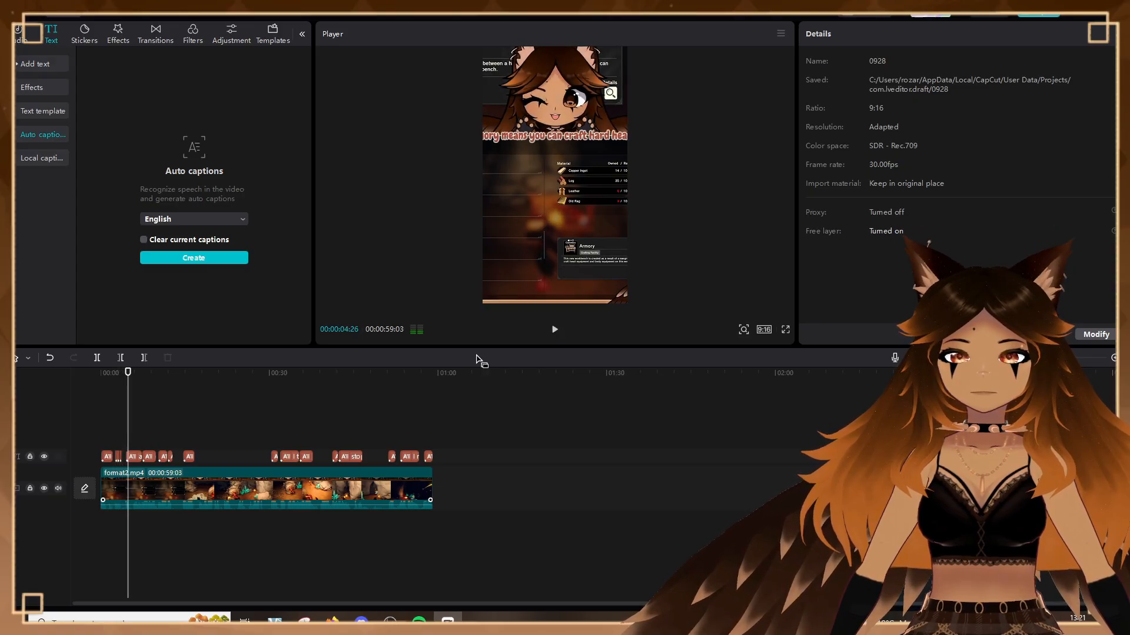
- Undo the bounce animations, the one-word split of the second caption and the caption enlargement
{"action": "left_click", "coordinate": [133, 455]}
{"action": "key", "text": "ctrl+z"}
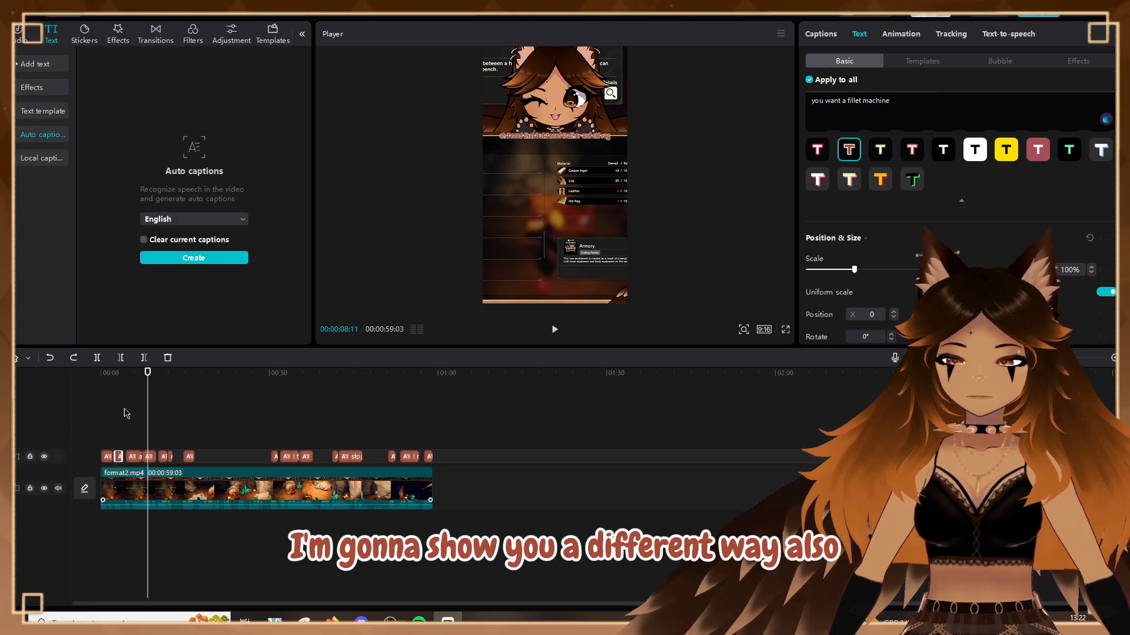
- Select a caption in the middle of the timeline and enlarge all captions to a scale of 200%
{"action": "left_click", "coordinate": [130, 420]}
{"action": "left_click", "coordinate": [162, 455]}
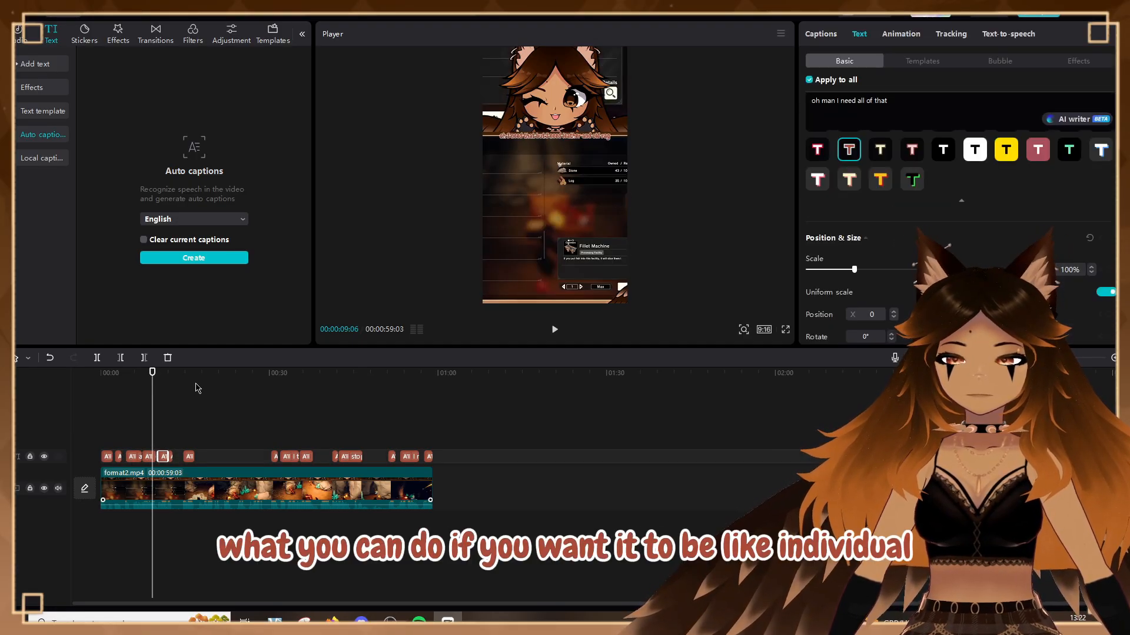
{"action": "left_click", "coordinate": [287, 457]}
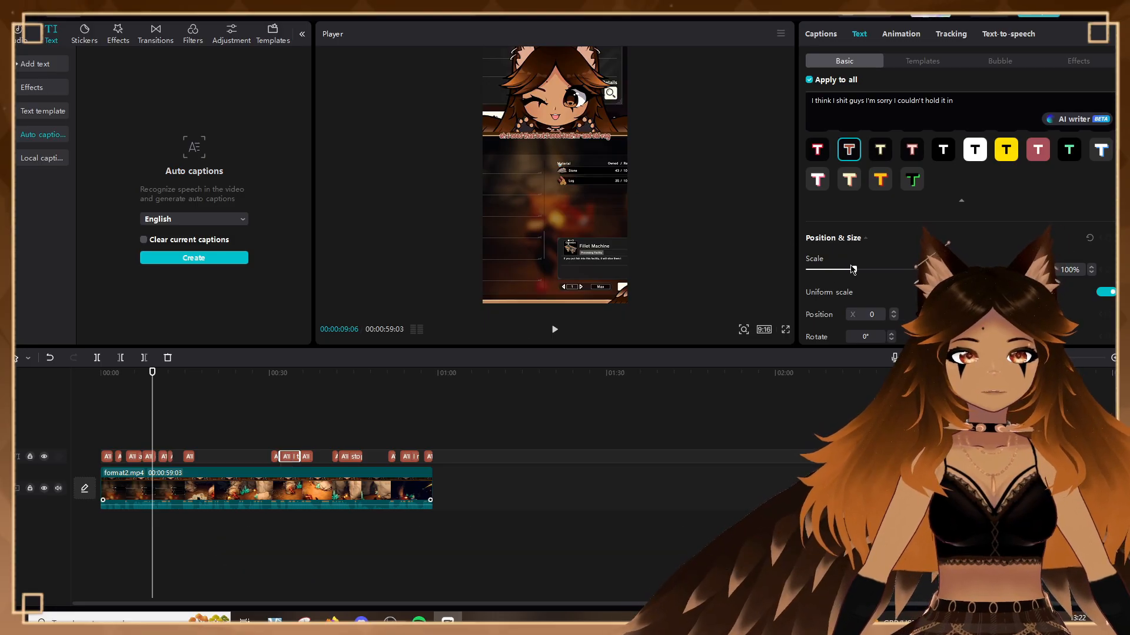
{"action": "left_click_drag", "start_coordinate": [854, 269], "coordinate": [902, 270]}
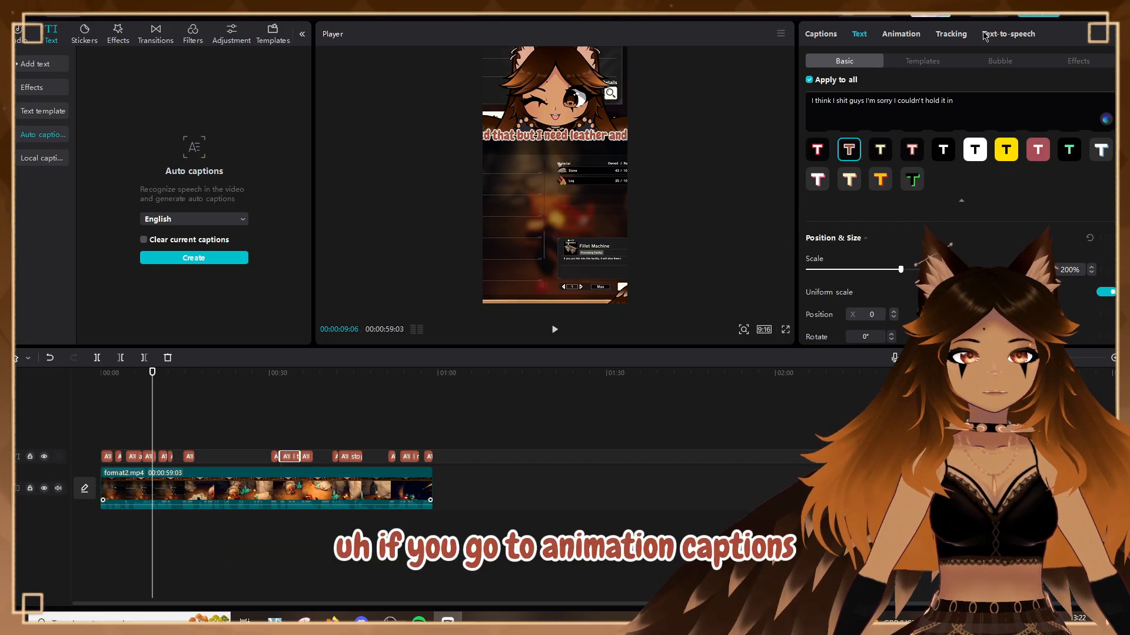
- Select all captions on the timeline and apply the bounce-out caption animation so the words appear one at a time
{"action": "left_click", "coordinate": [901, 35]}
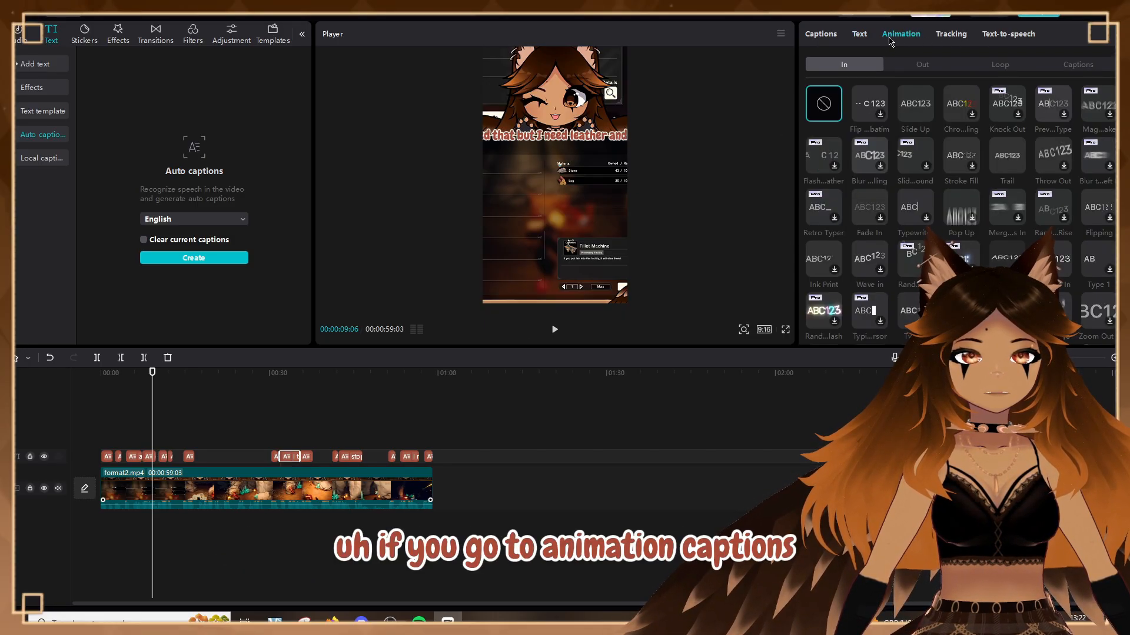
{"action": "left_click", "coordinate": [1077, 65]}
{"action": "key", "text": "ctrl+a"}
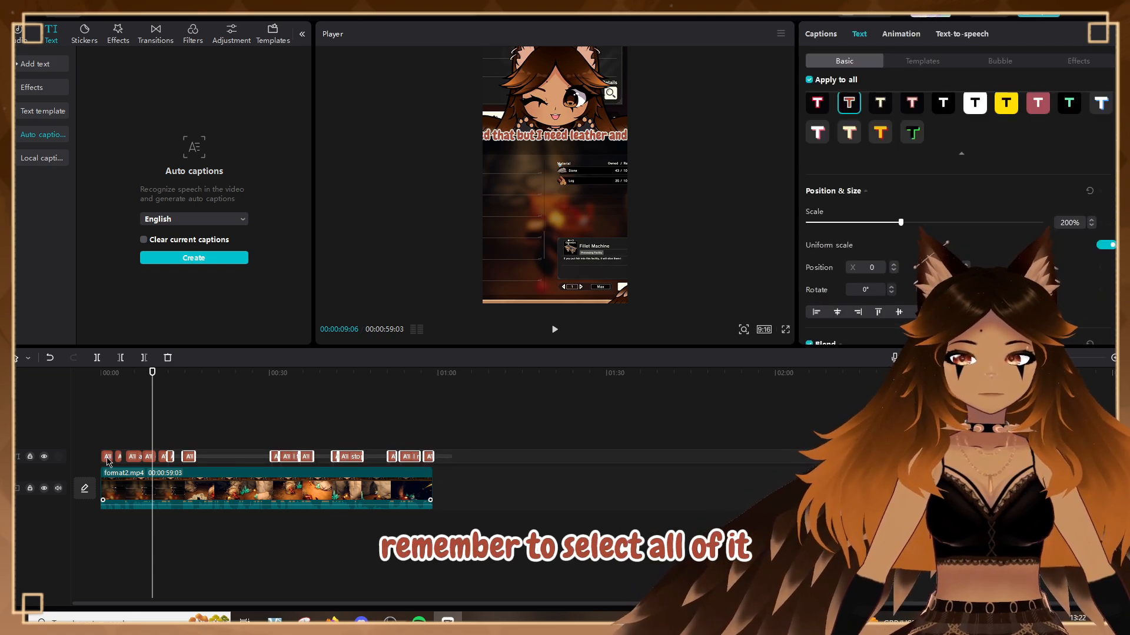
{"action": "left_click", "coordinate": [900, 34]}
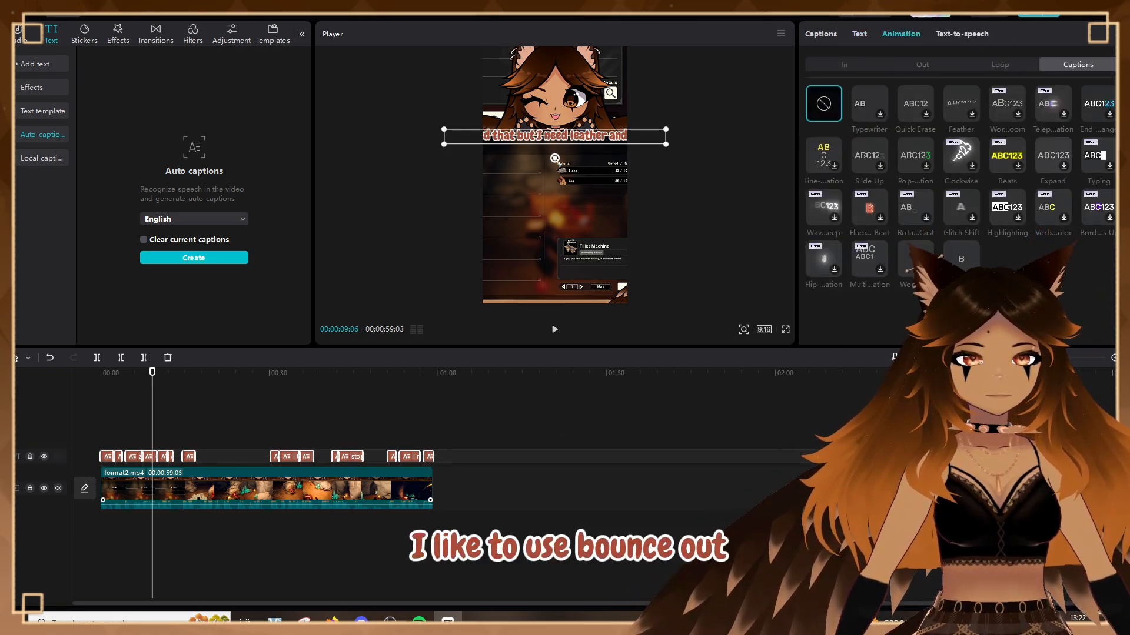
{"action": "left_click", "coordinate": [403, 419]}
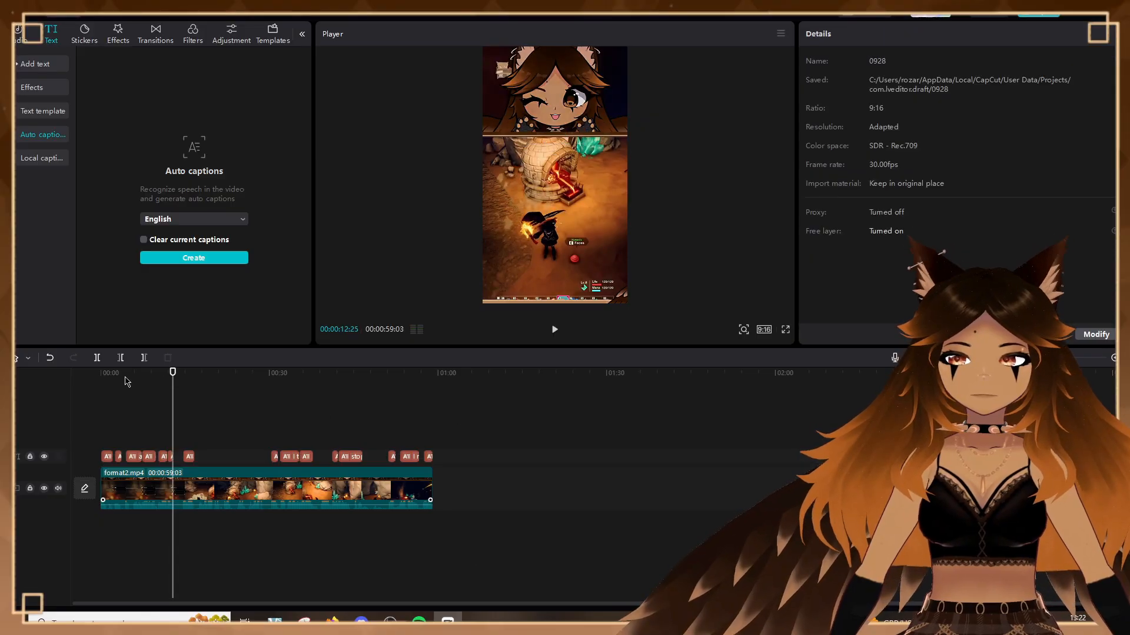
- Play the video from the start to check the word-by-word caption animation, and stop after several captions
{"action": "left_click", "coordinate": [98, 374]}
{"action": "left_click", "coordinate": [555, 330]}
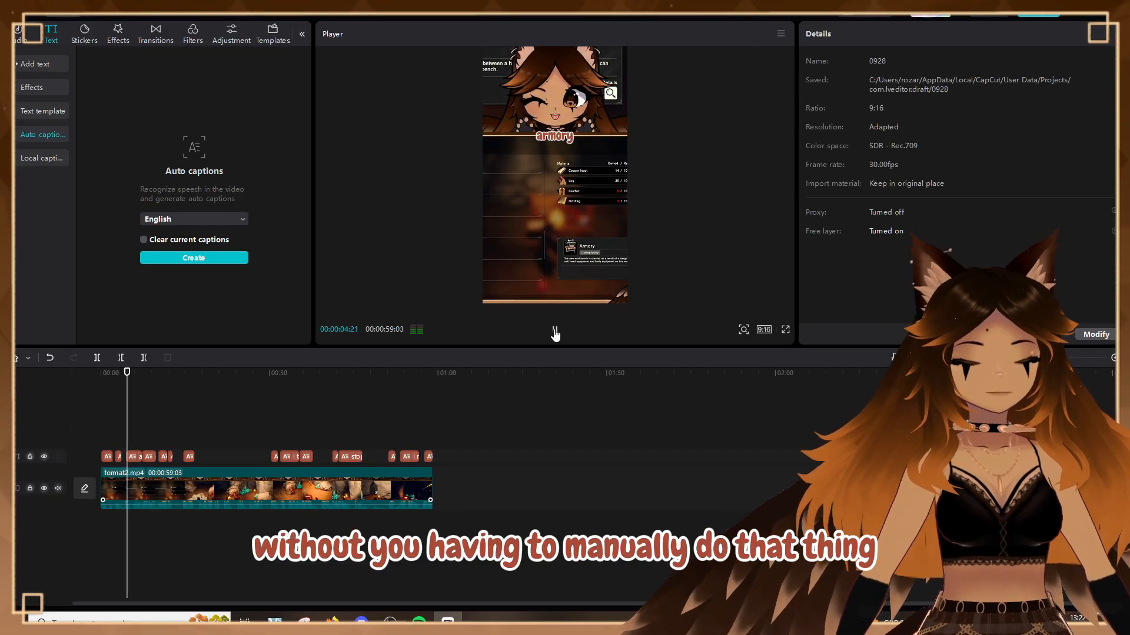
{"action": "left_click", "coordinate": [555, 331]}
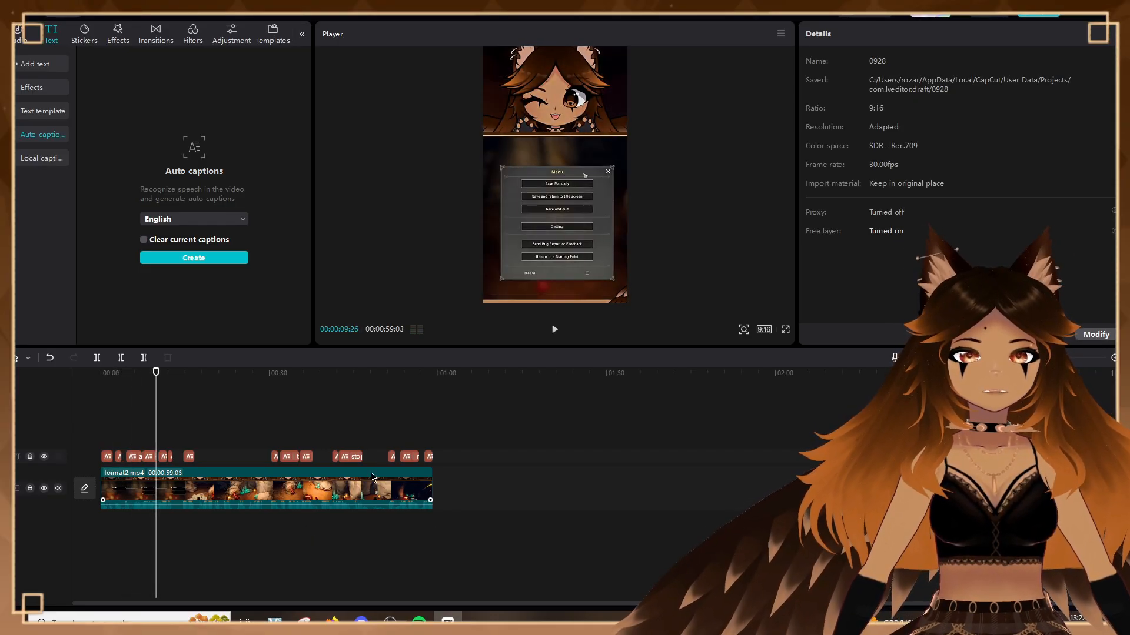
- Reselect all captions, try a 0.5 s by-sentence entrance animation, and replace it with a different caption animation
{"action": "left_click_drag", "start_coordinate": [476, 448], "coordinate": [84, 462]}
{"action": "left_click", "coordinate": [907, 37]}
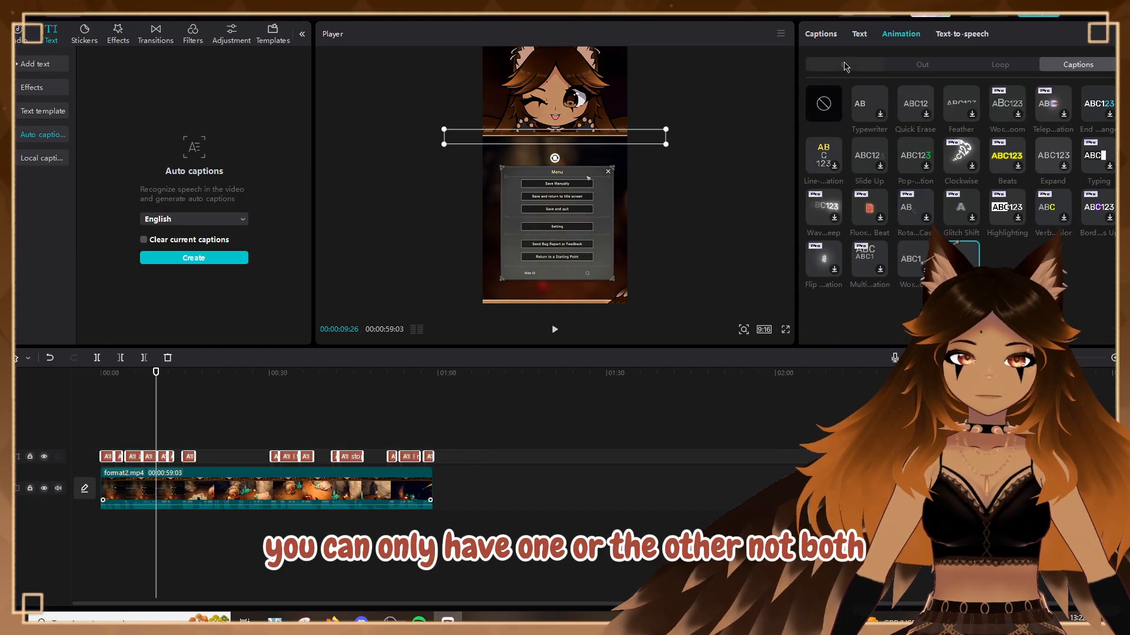
{"action": "key", "text": "space"}
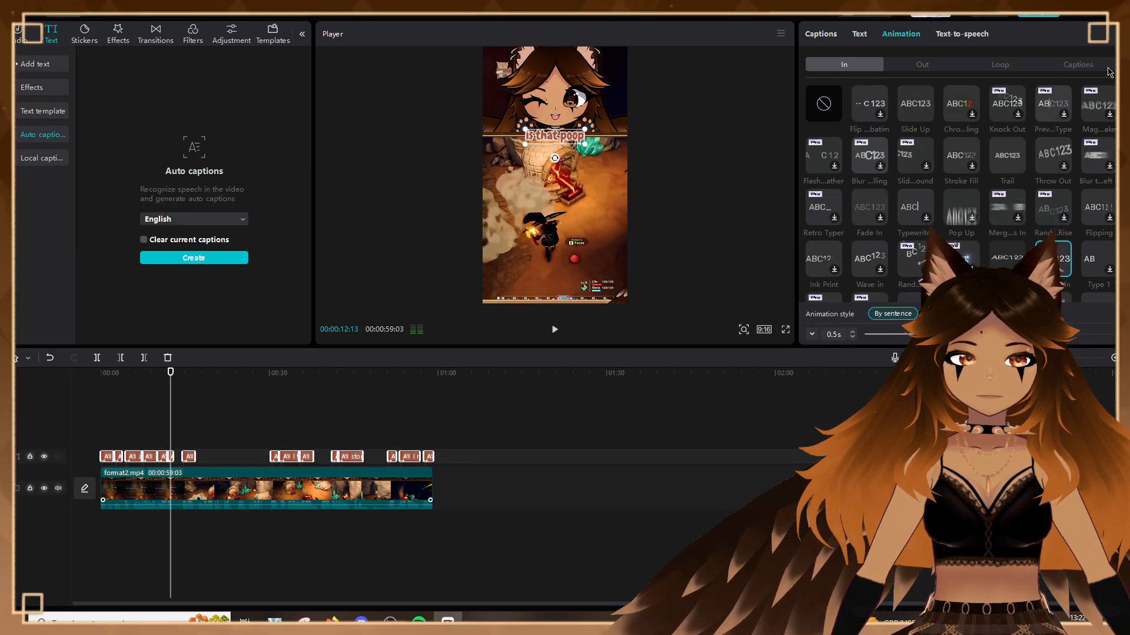
{"action": "left_click", "coordinate": [1078, 64]}
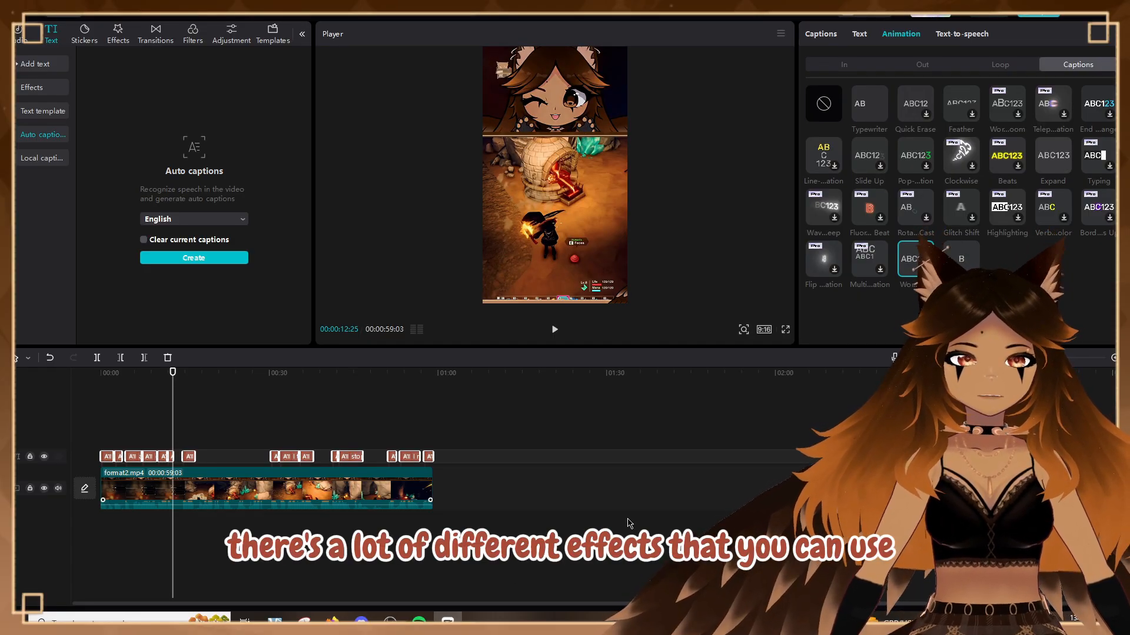
- Select the last three captions and generate text-to-speech audio for them
{"action": "left_click", "coordinate": [940, 36]}
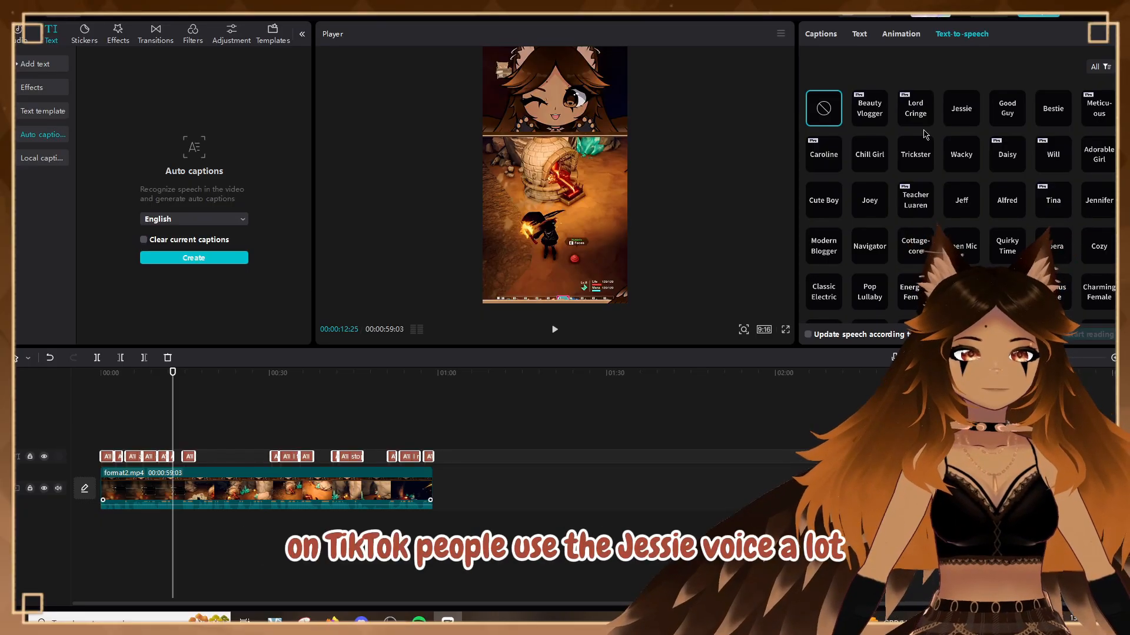
{"action": "left_click_drag", "start_coordinate": [458, 462], "coordinate": [382, 449]}
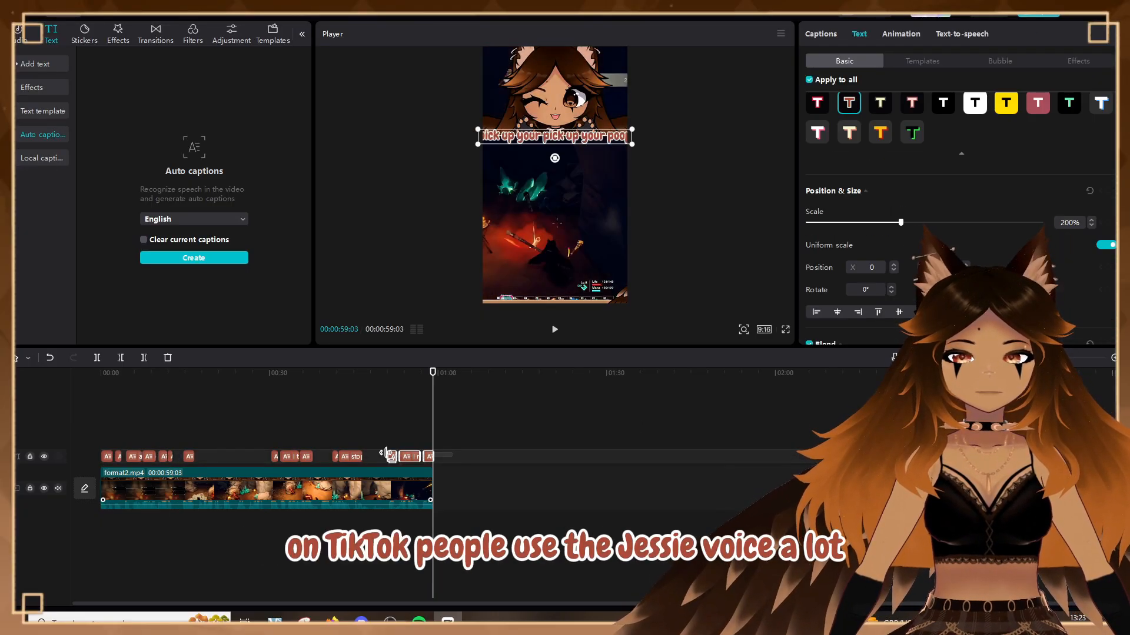
{"action": "left_click", "coordinate": [961, 35]}
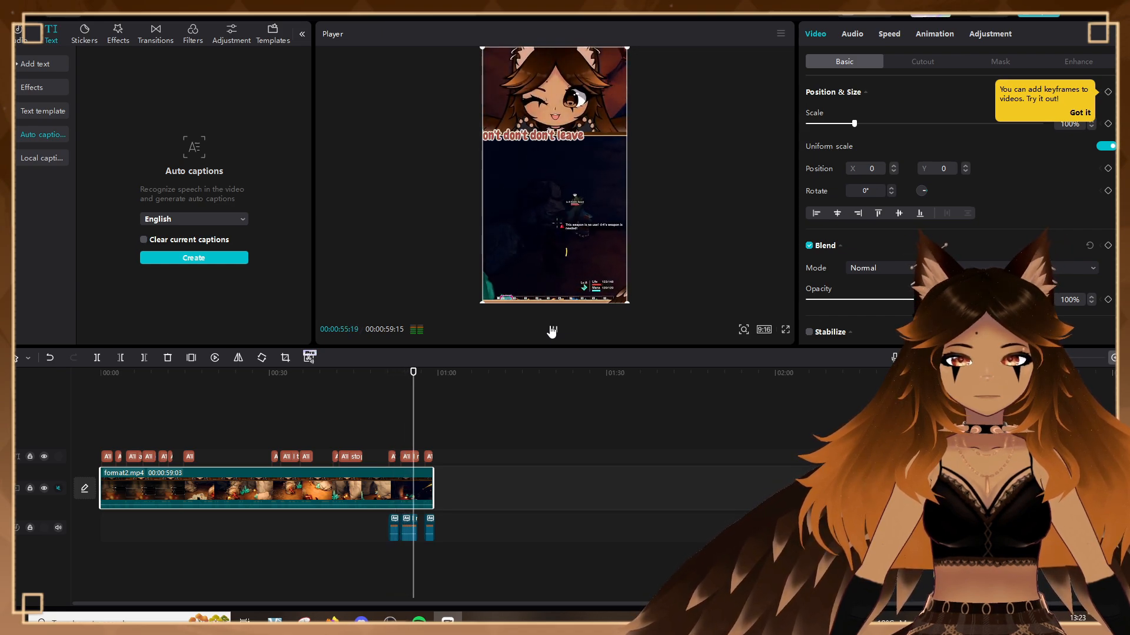
- Stop playback, unmute the main video track, and delete the generated speech clips below the video
{"action": "left_click", "coordinate": [552, 330]}
{"action": "left_click", "coordinate": [58, 489]}
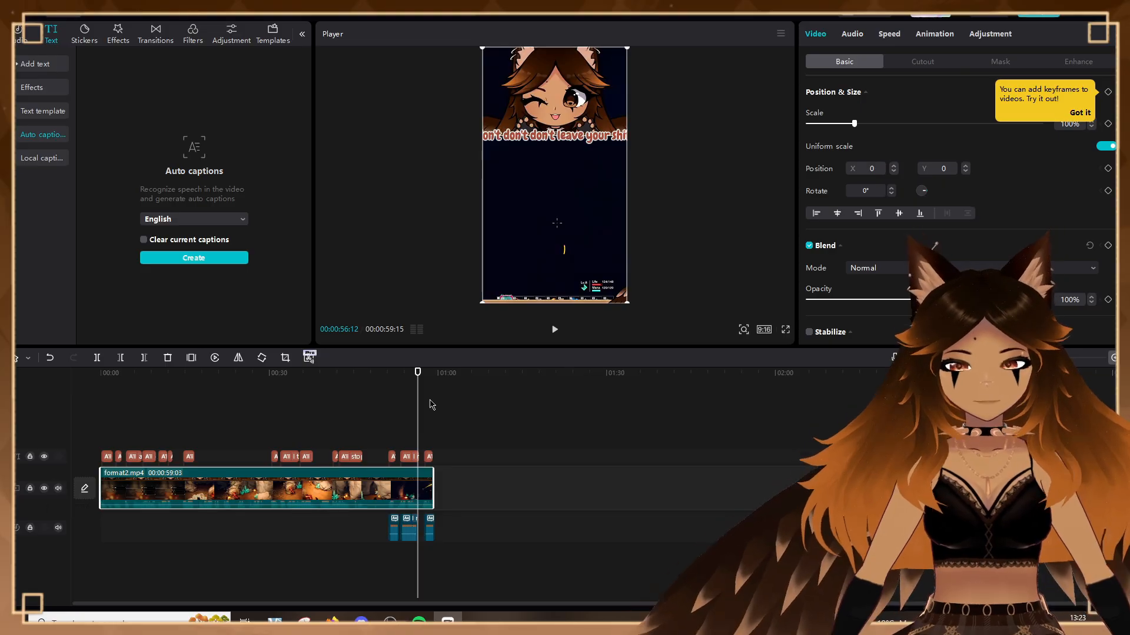
{"action": "left_click", "coordinate": [408, 529]}
{"action": "key", "text": "Delete"}
{"action": "left_click_drag", "start_coordinate": [394, 373], "coordinate": [101, 377]}
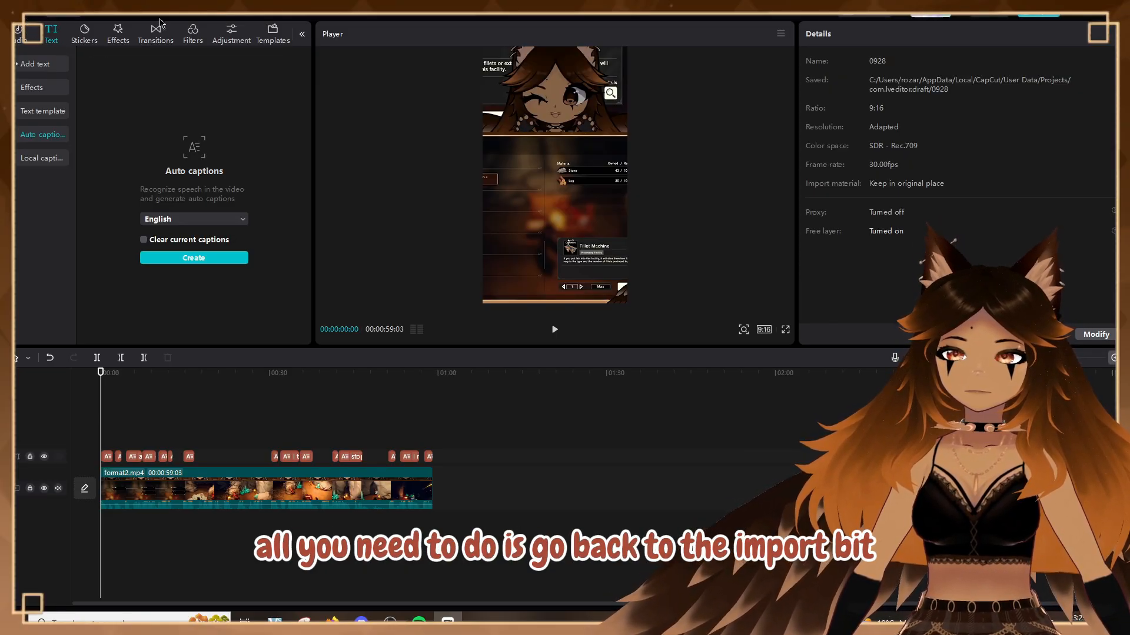
- Return to the local media library to view the imported clips
{"action": "left_click", "coordinate": [302, 34]}
{"action": "left_click", "coordinate": [22, 33]}
{"action": "right_click", "coordinate": [173, 209]}
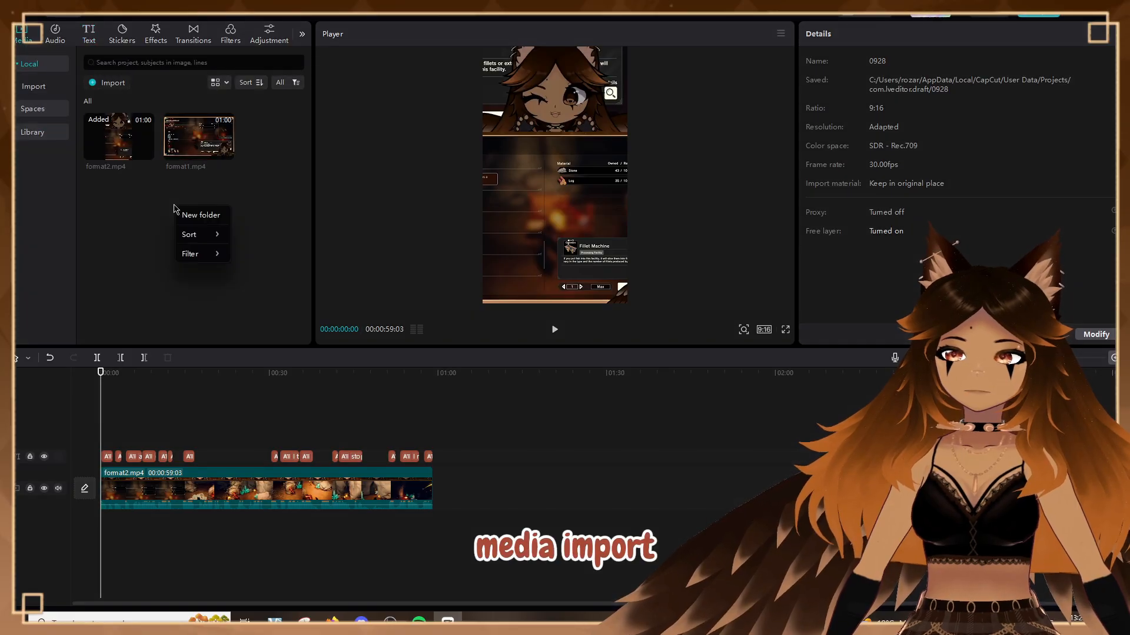
{"action": "left_click", "coordinate": [147, 200]}
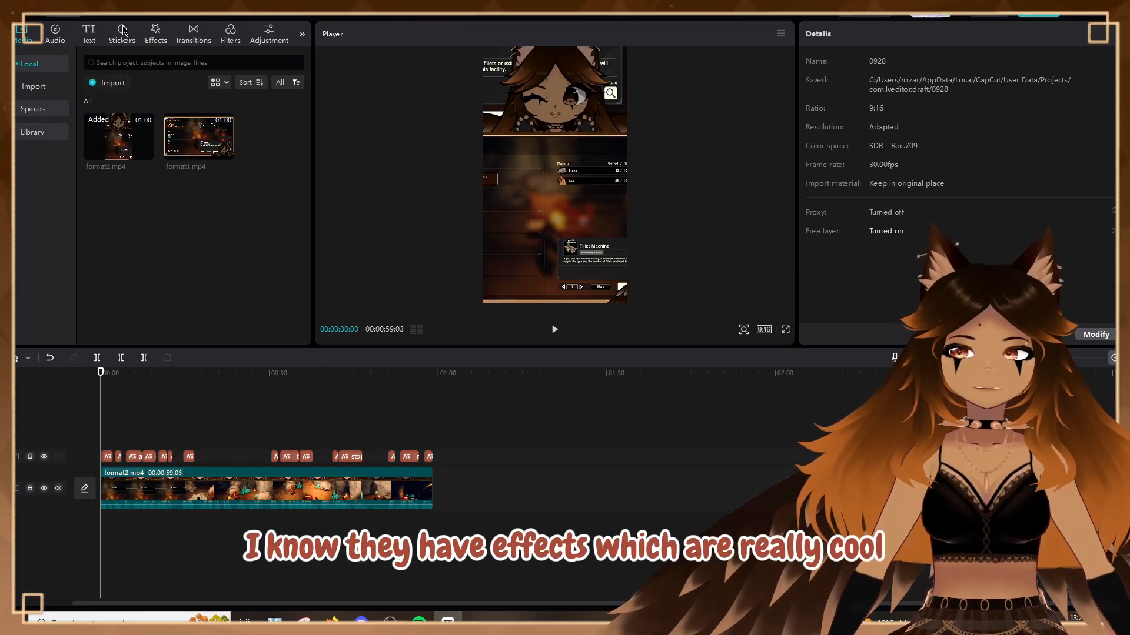
- Browse the trending video effects
{"action": "left_click", "coordinate": [155, 36]}
{"action": "scroll", "coordinate": [229, 176], "scroll_direction": "down", "scroll_amount": 5}
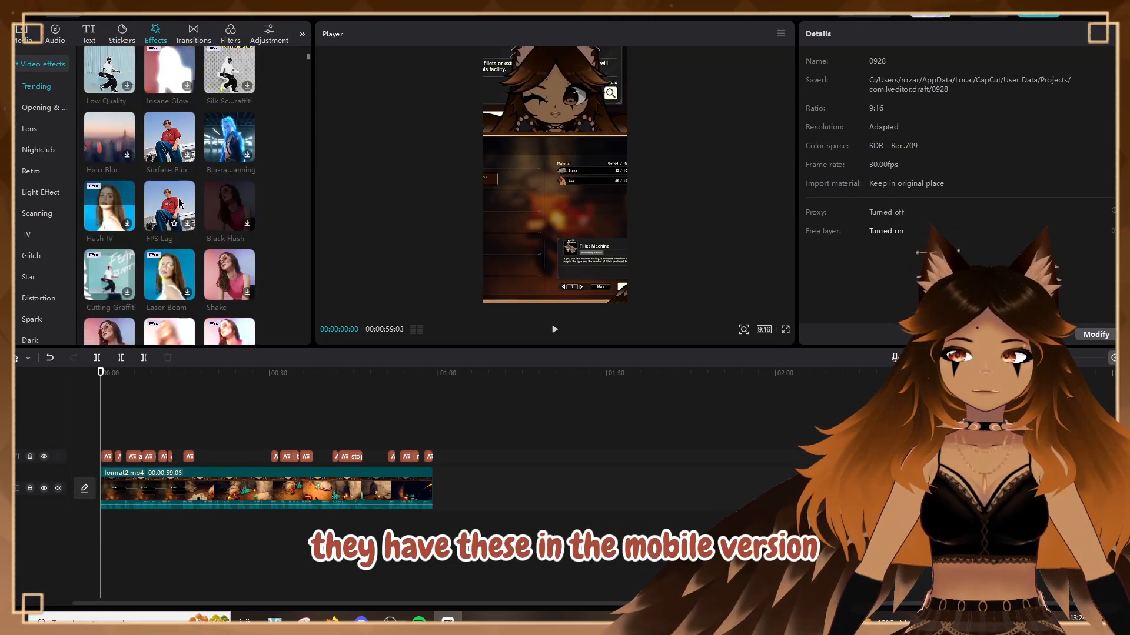
{"action": "scroll", "coordinate": [237, 178], "scroll_direction": "down", "scroll_amount": 3}
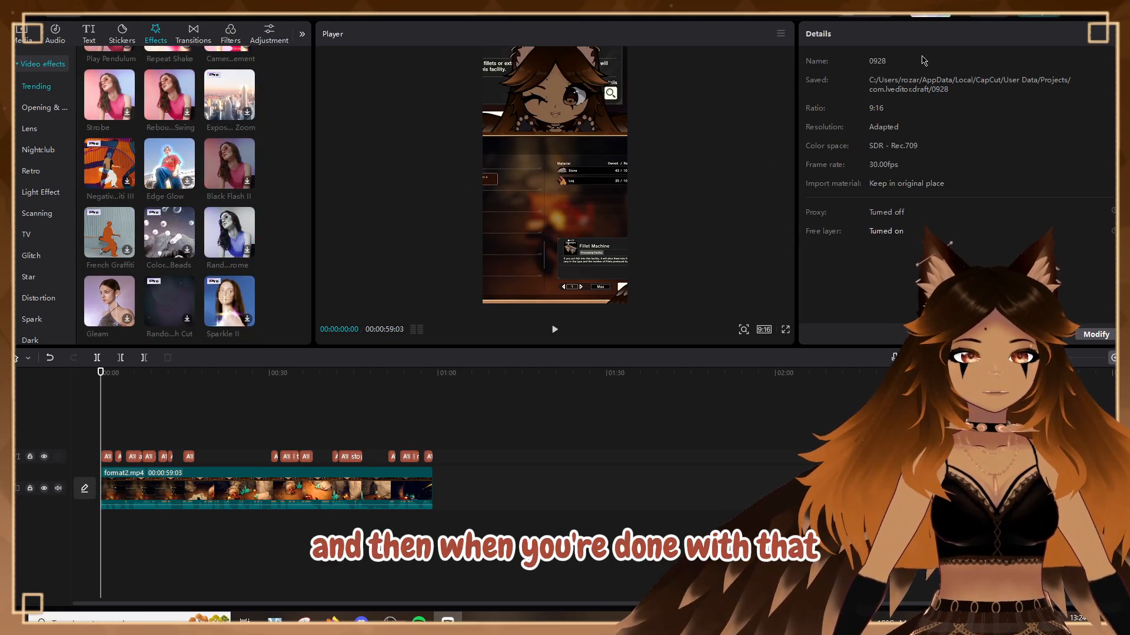
- Open the export settings, review the audio and caption options, and keep the video resolution at 1080P
{"action": "left_click", "coordinate": [929, 12]}
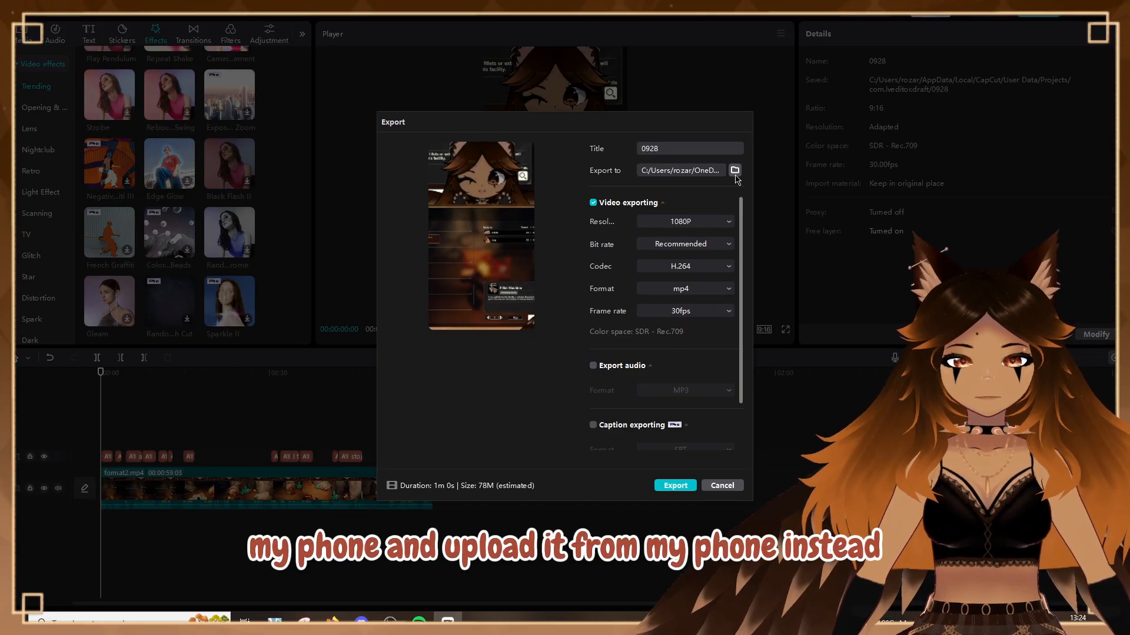
{"action": "scroll", "coordinate": [647, 268], "scroll_direction": "down", "scroll_amount": 2}
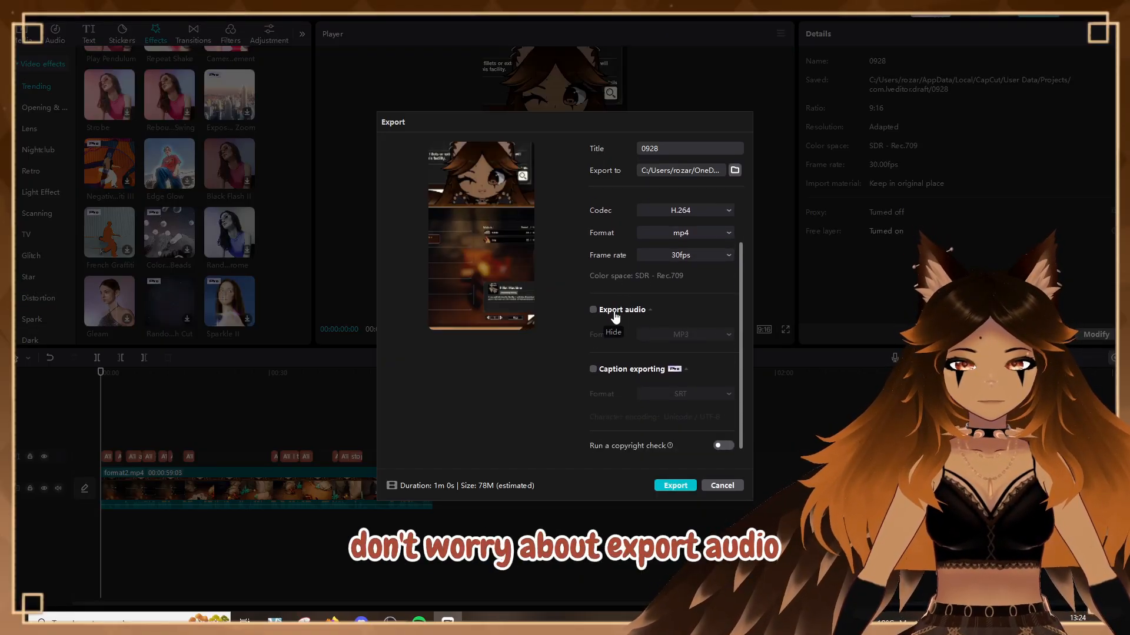
{"action": "scroll", "coordinate": [650, 383], "scroll_direction": "up", "scroll_amount": 2}
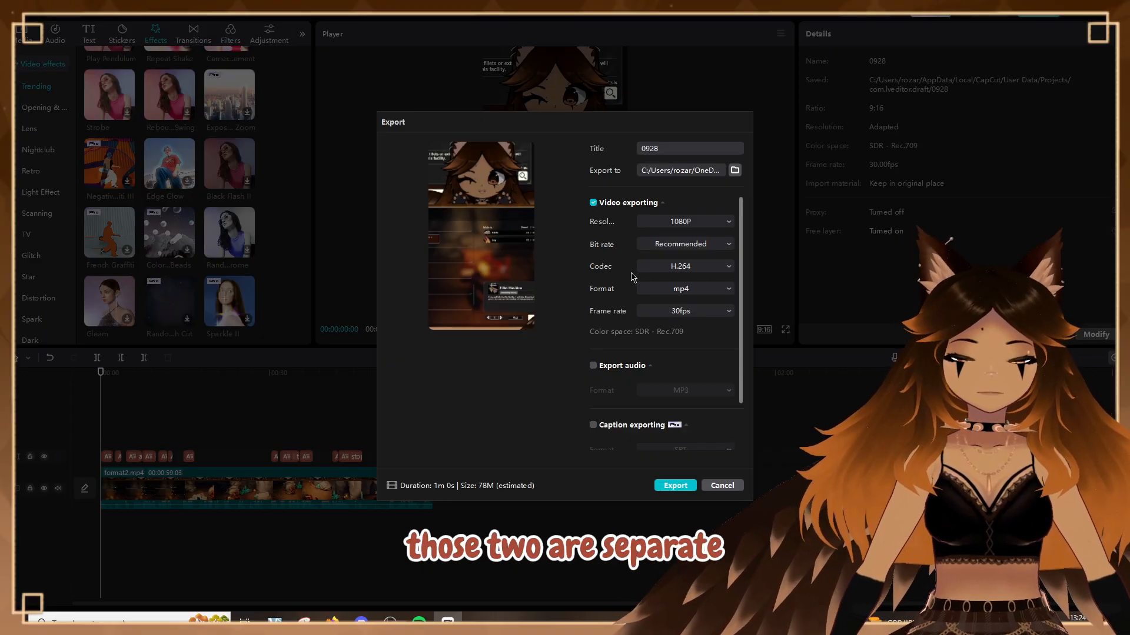
{"action": "left_click", "coordinate": [685, 227]}
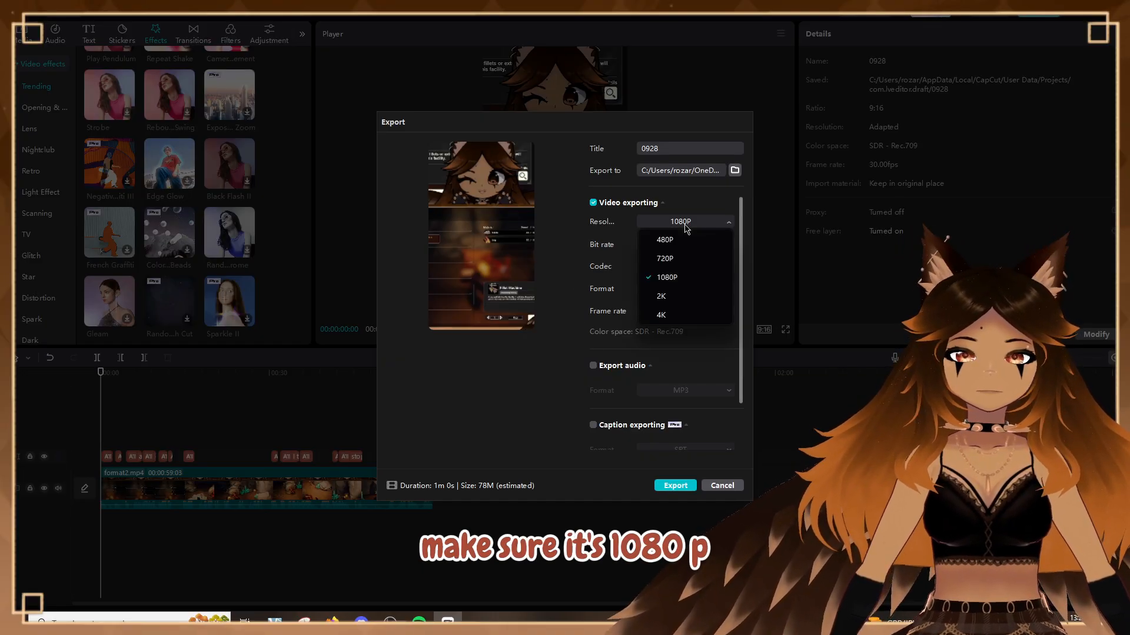
{"action": "left_click", "coordinate": [686, 227]}
{"action": "left_click", "coordinate": [686, 227]}
{"action": "left_click", "coordinate": [666, 229]}
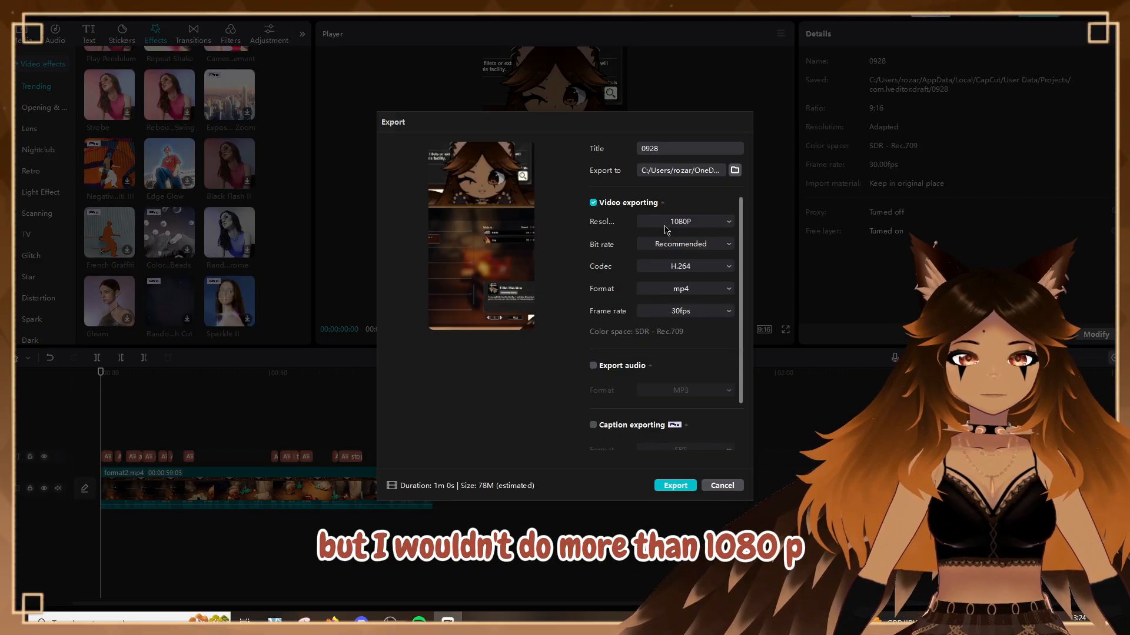
- Keep the export format as mp4 and set the video frame rate to 60fps
{"action": "left_click", "coordinate": [685, 289]}
{"action": "left_click", "coordinate": [686, 332]}
{"action": "left_click", "coordinate": [685, 310]}
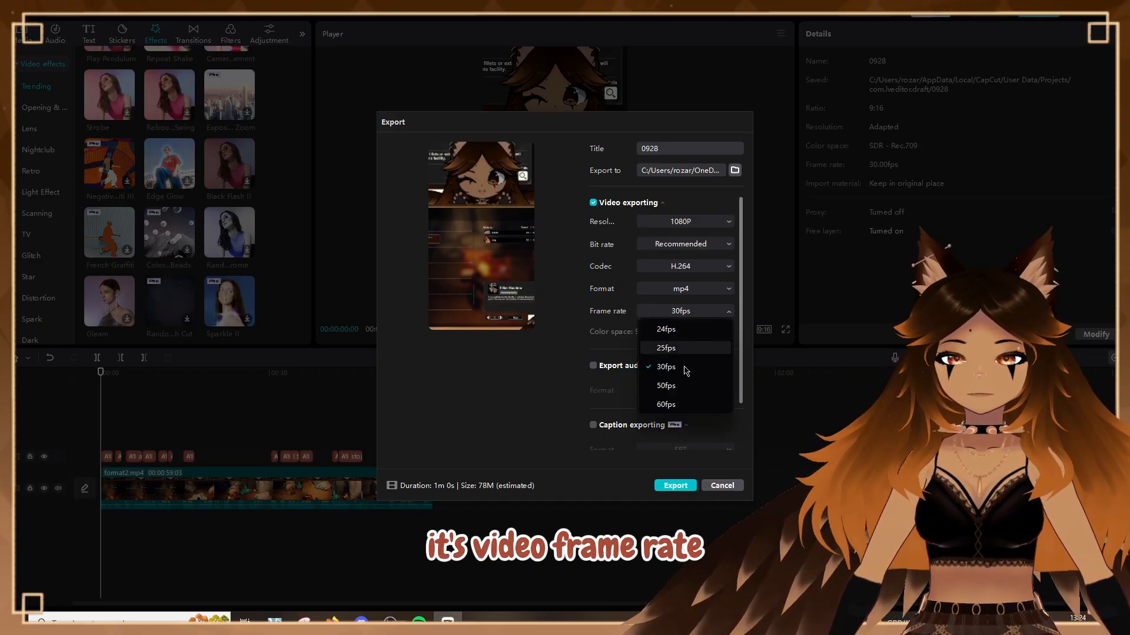
{"action": "left_click", "coordinate": [670, 404]}
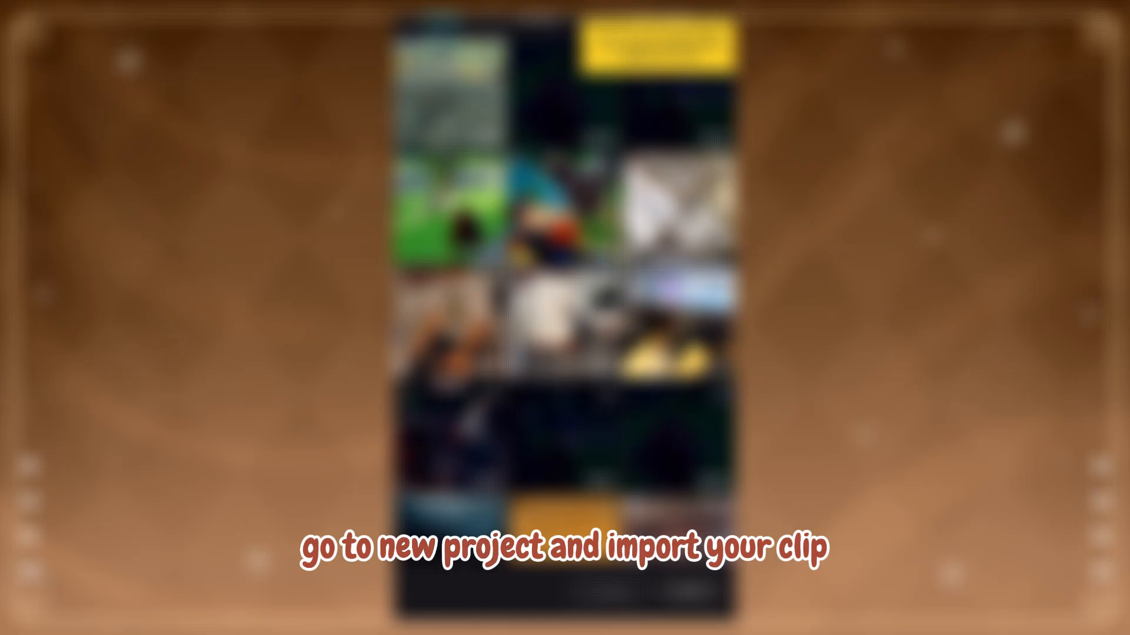
- In the CapCut mobile app, import the gameplay clip into a new project and set the aspect ratio to 9:16
{"action": "left_click", "coordinate": [450, 94]}
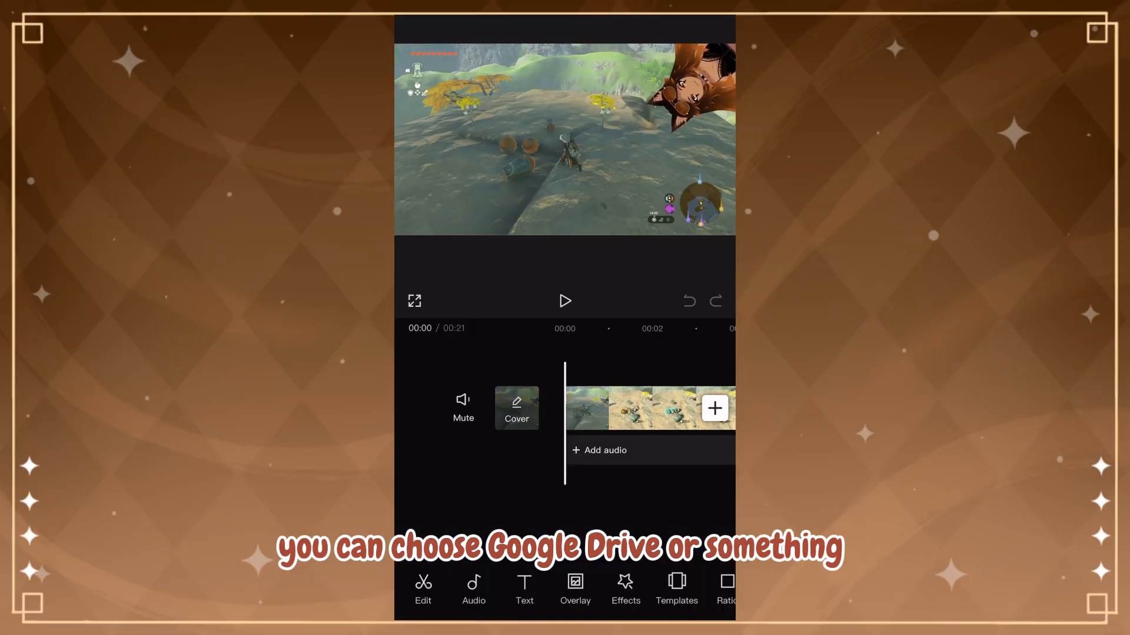
{"action": "scroll", "coordinate": [565, 588], "scroll_direction": "right", "scroll_amount": 5}
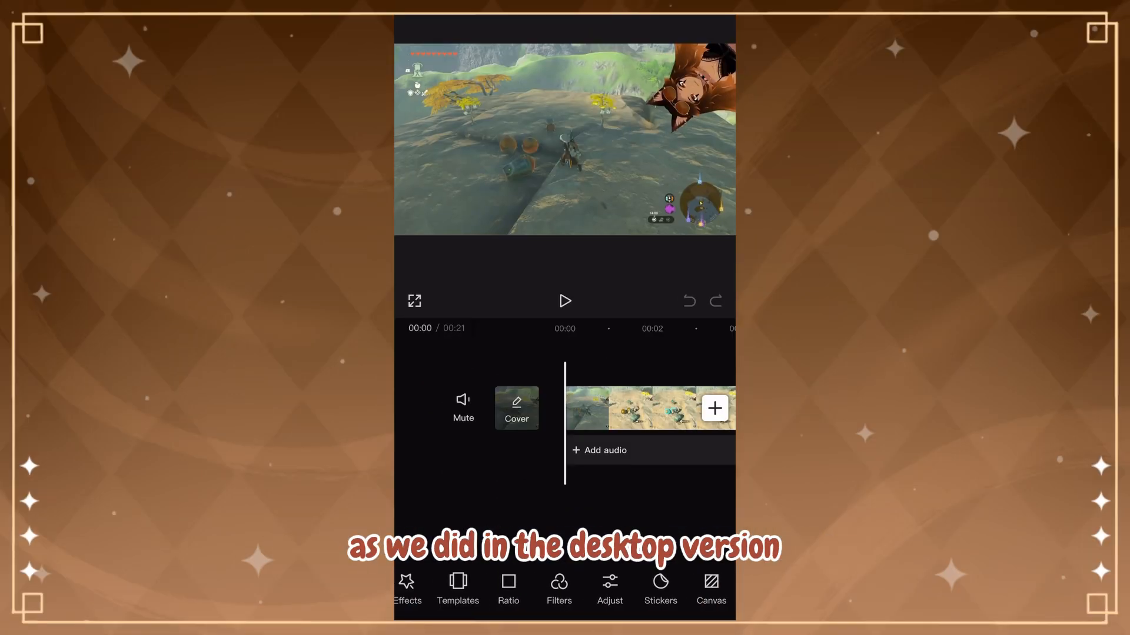
{"action": "left_click", "coordinate": [508, 588]}
{"action": "left_click", "coordinate": [480, 518]}
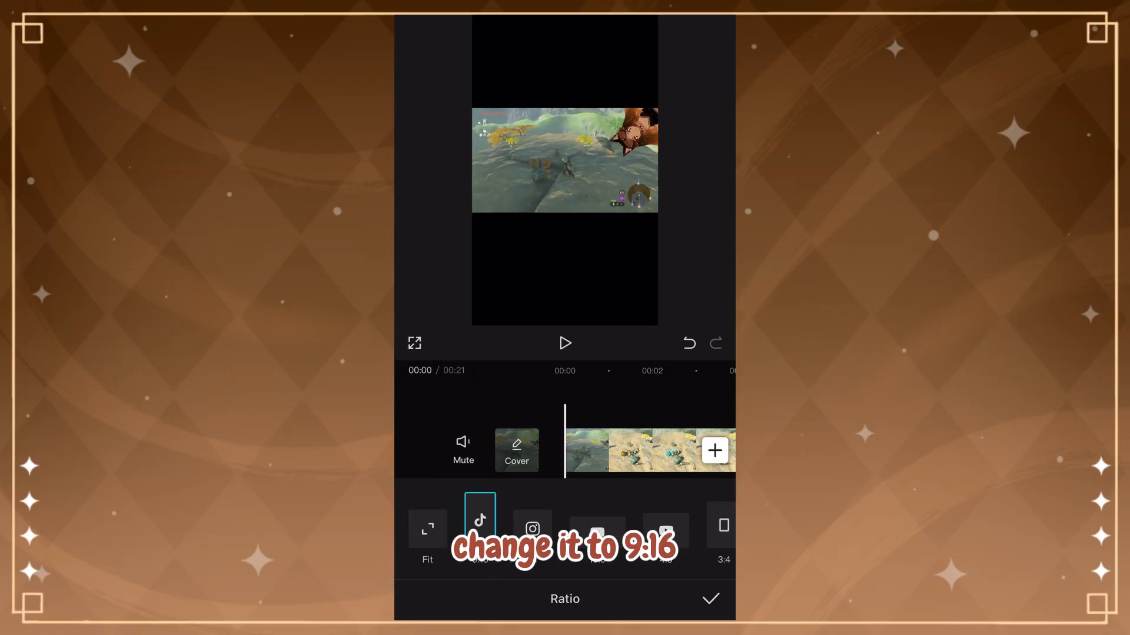
{"action": "left_click", "coordinate": [711, 599]}
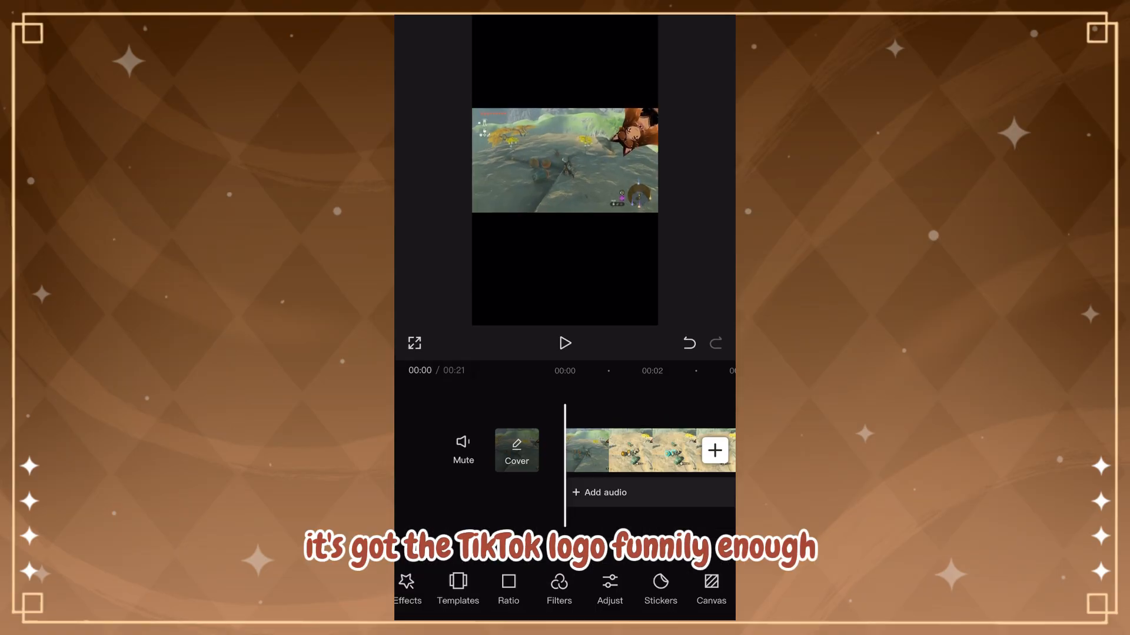
- Enlarge the gameplay clip beyond the canvas width and move it down to the bottom edge, leaving space above it
{"action": "left_click", "coordinate": [629, 450]}
{"action": "scroll", "coordinate": [564, 160], "scroll_direction": "up", "scroll_amount": 5}
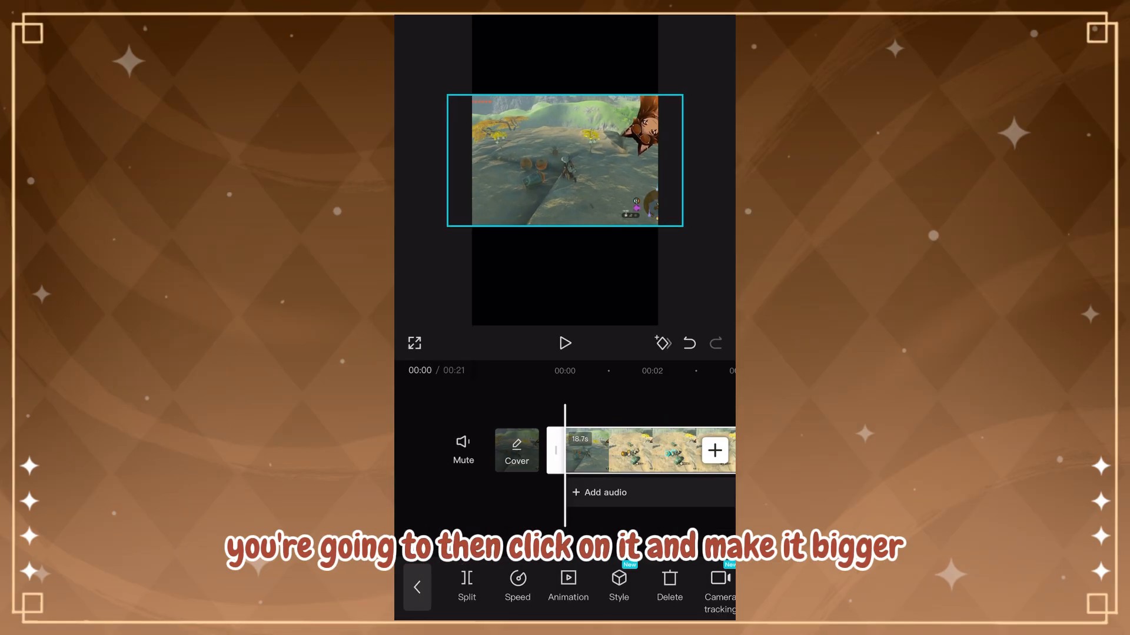
{"action": "left_click_drag", "start_coordinate": [565, 163], "coordinate": [564, 210]}
{"action": "left_click", "coordinate": [417, 587]}
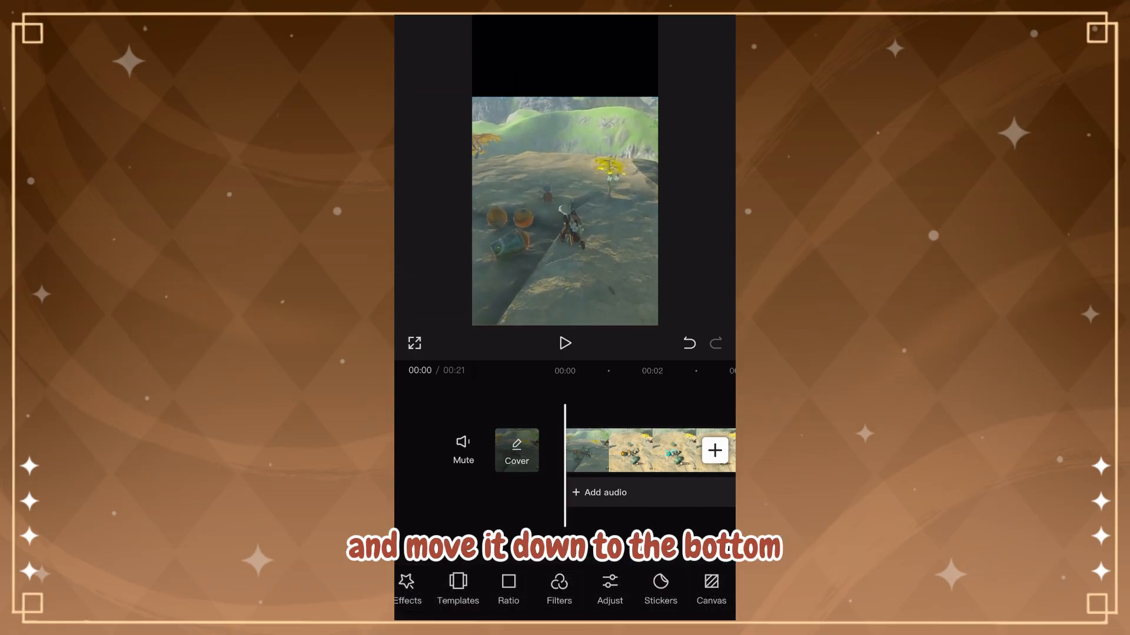
{"action": "scroll", "coordinate": [565, 588], "scroll_direction": "left", "scroll_amount": 5}
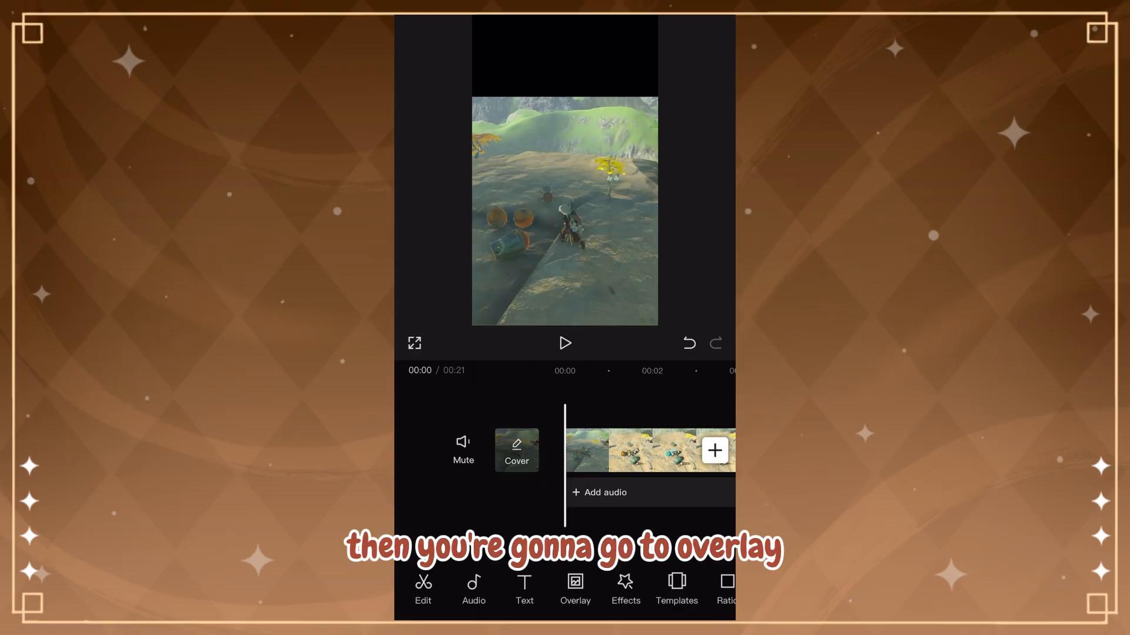
- Add the same gameplay clip as an overlay on top of the main clip at the start of the timeline
{"action": "scroll", "coordinate": [565, 588], "scroll_direction": "right", "scroll_amount": 3}
{"action": "left_click", "coordinate": [447, 588]}
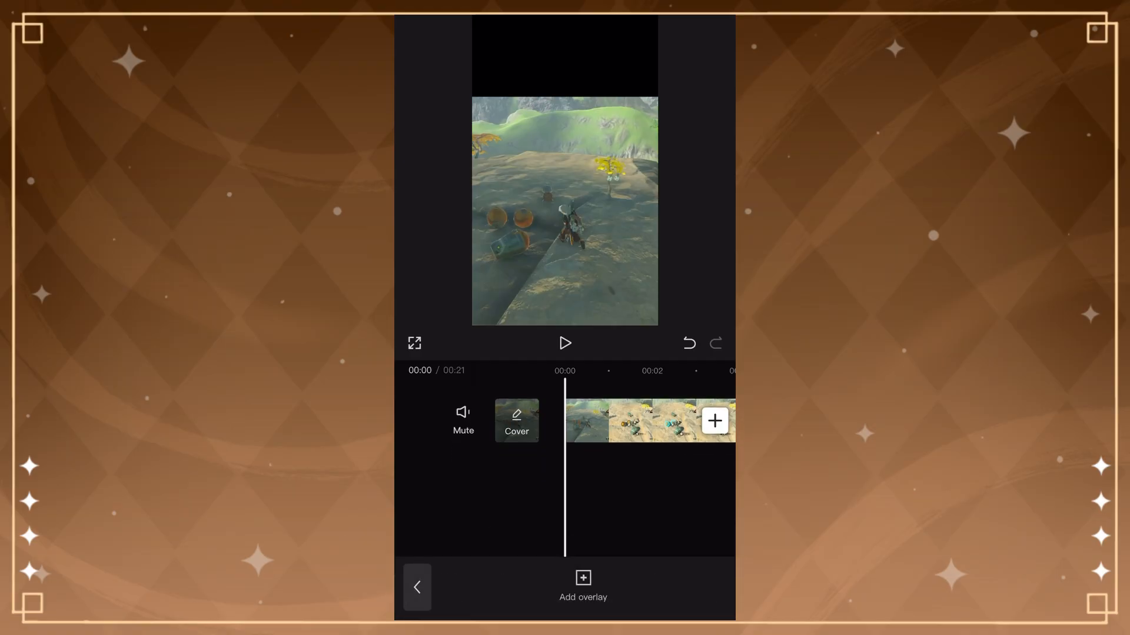
{"action": "left_click", "coordinate": [582, 585]}
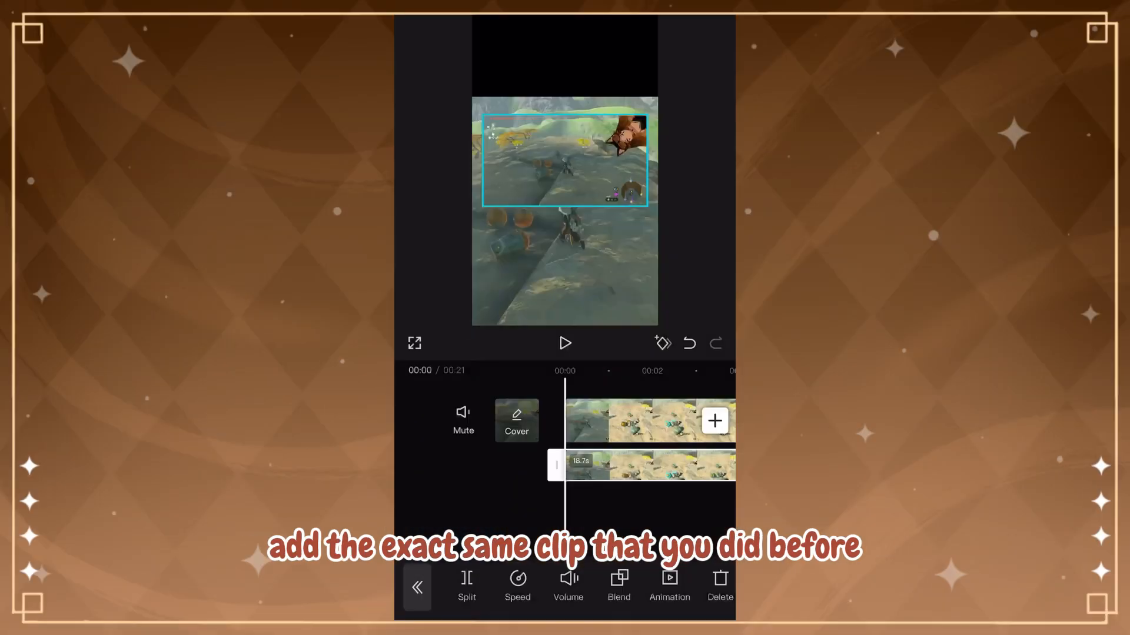
- Crop the overlay clip to the avatar area, then enlarge it to the canvas width and place it along the upper edge
{"action": "scroll", "coordinate": [564, 588], "scroll_direction": "right", "scroll_amount": 5}
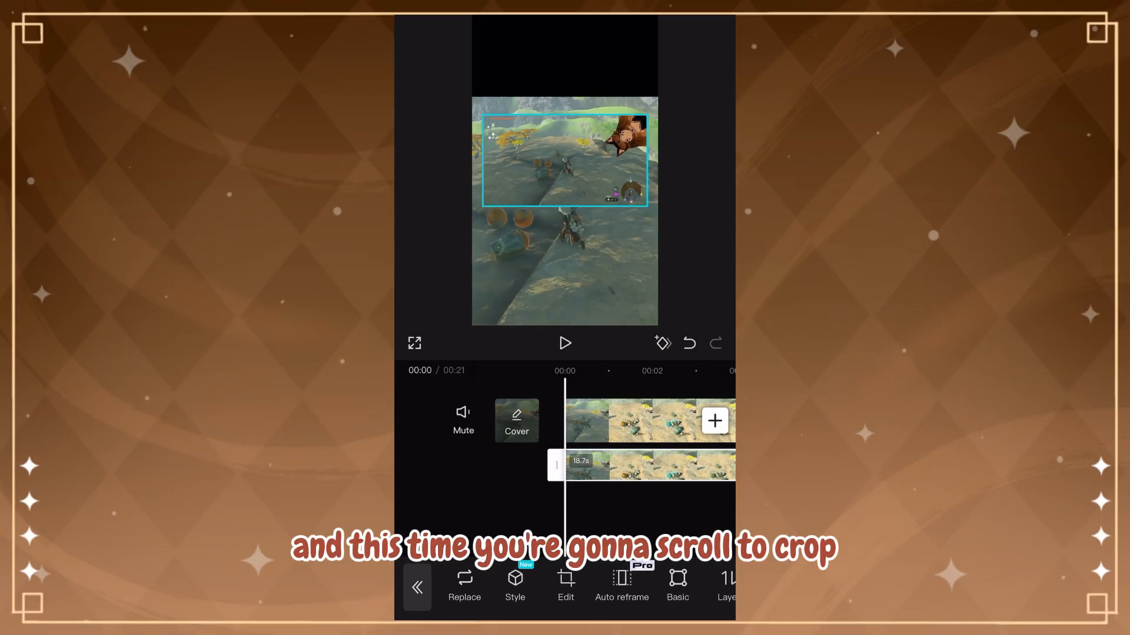
{"action": "left_click", "coordinate": [565, 583]}
{"action": "left_click", "coordinate": [675, 582]}
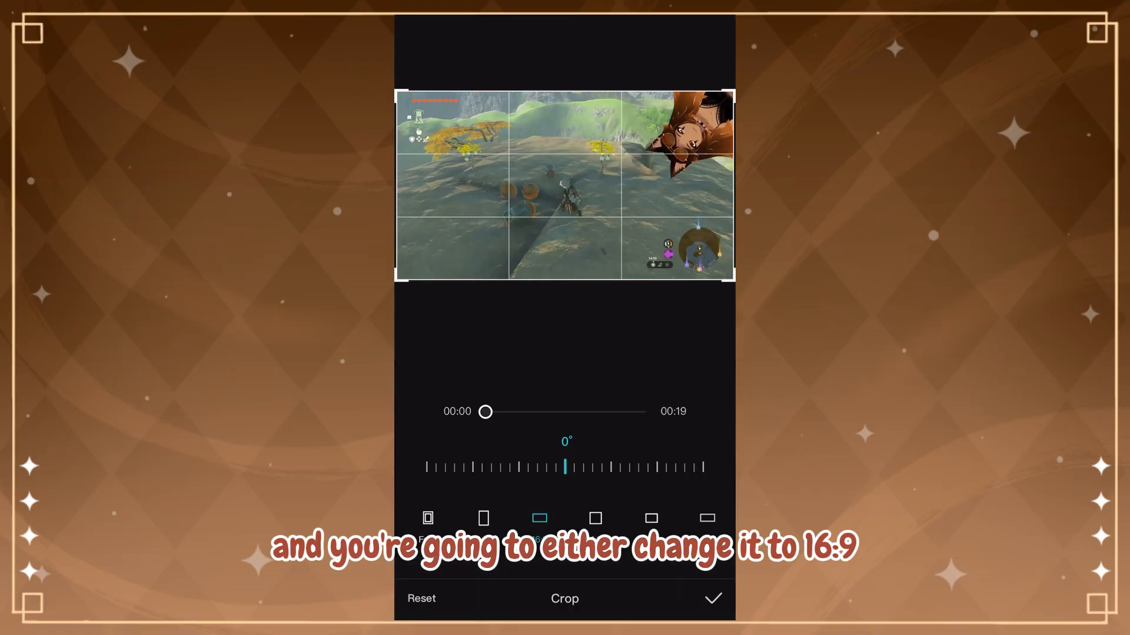
{"action": "left_click", "coordinate": [595, 517]}
{"action": "left_click", "coordinate": [651, 518]}
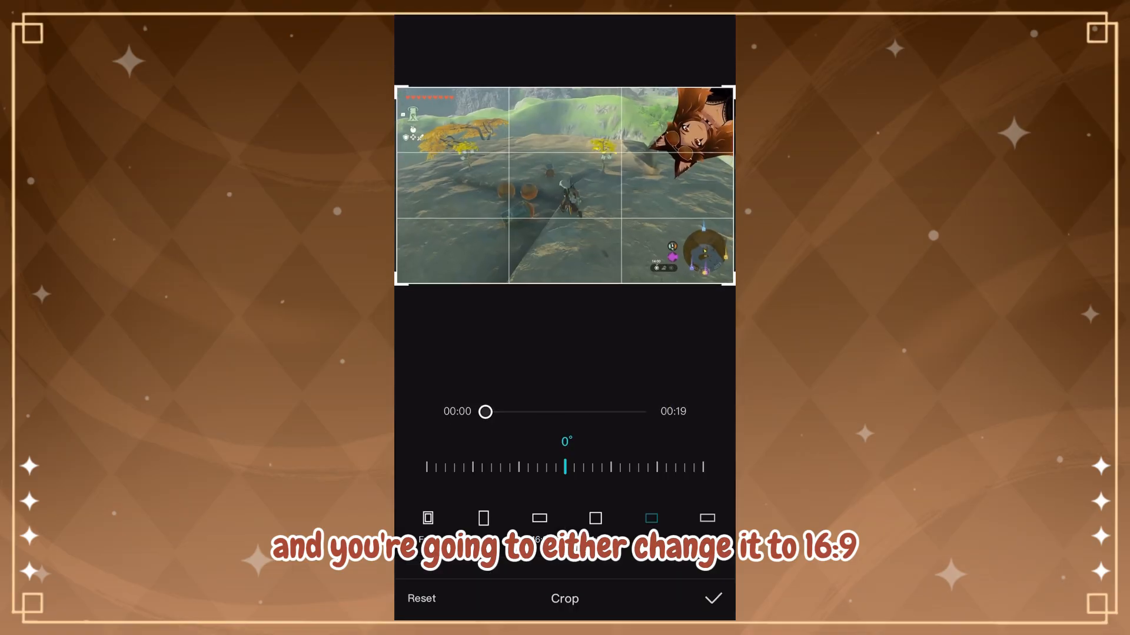
{"action": "left_click_drag", "start_coordinate": [588, 188], "coordinate": [565, 66]}
{"action": "left_click", "coordinate": [713, 598]}
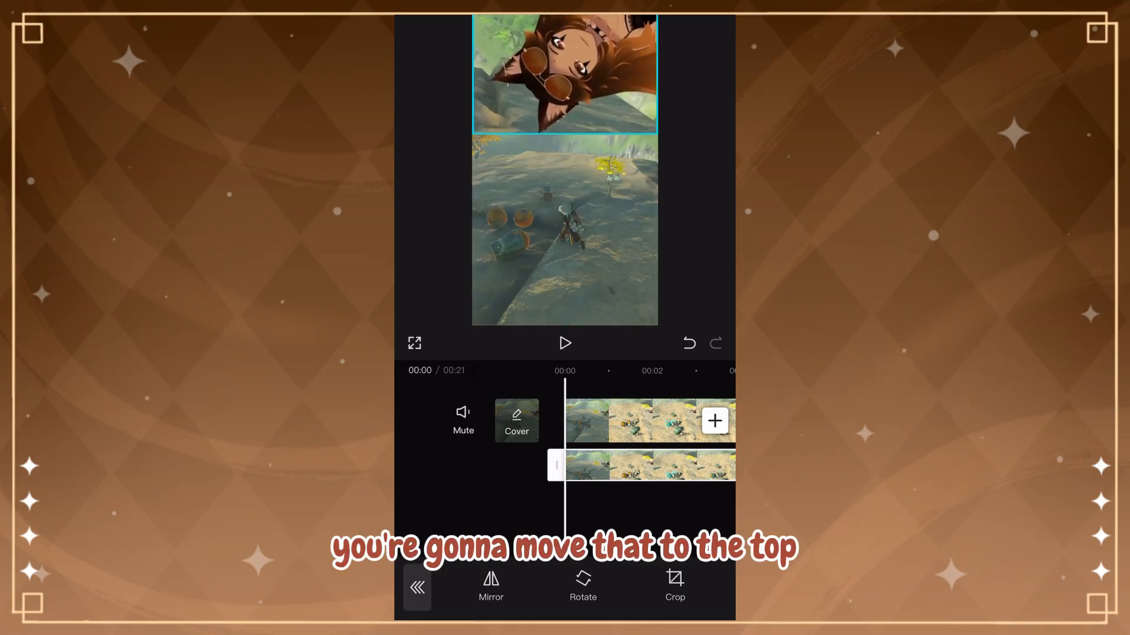
- Shrink the main gameplay clip slightly and move it down to the canvas's lower edge beneath the avatar overlay
{"action": "left_click", "coordinate": [647, 421]}
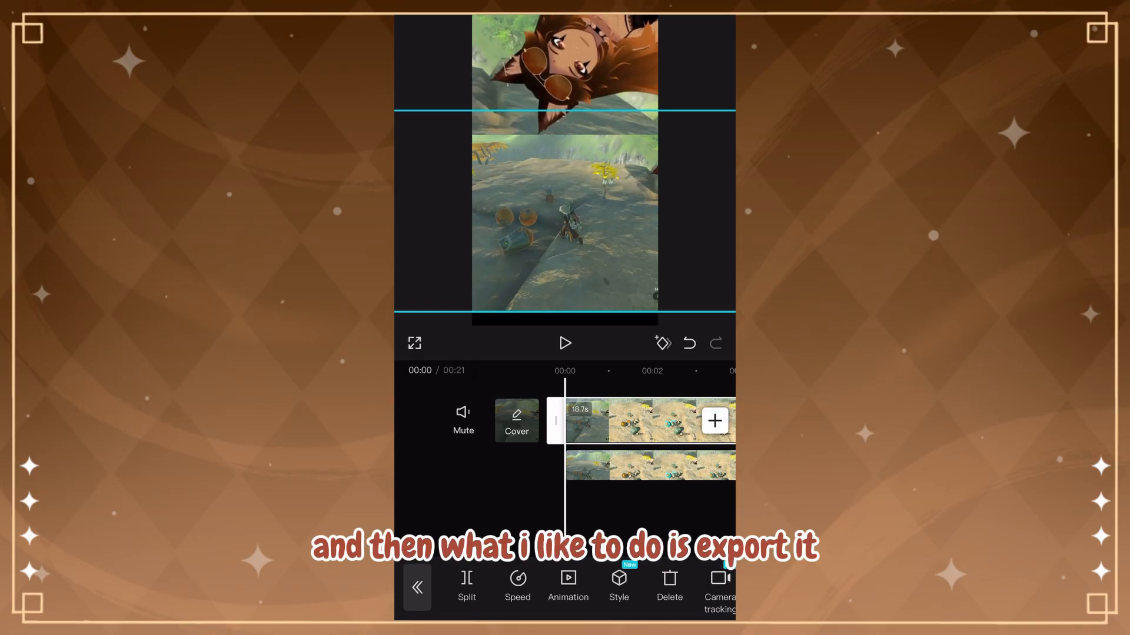
{"action": "left_click_drag", "start_coordinate": [565, 235], "coordinate": [565, 248]}
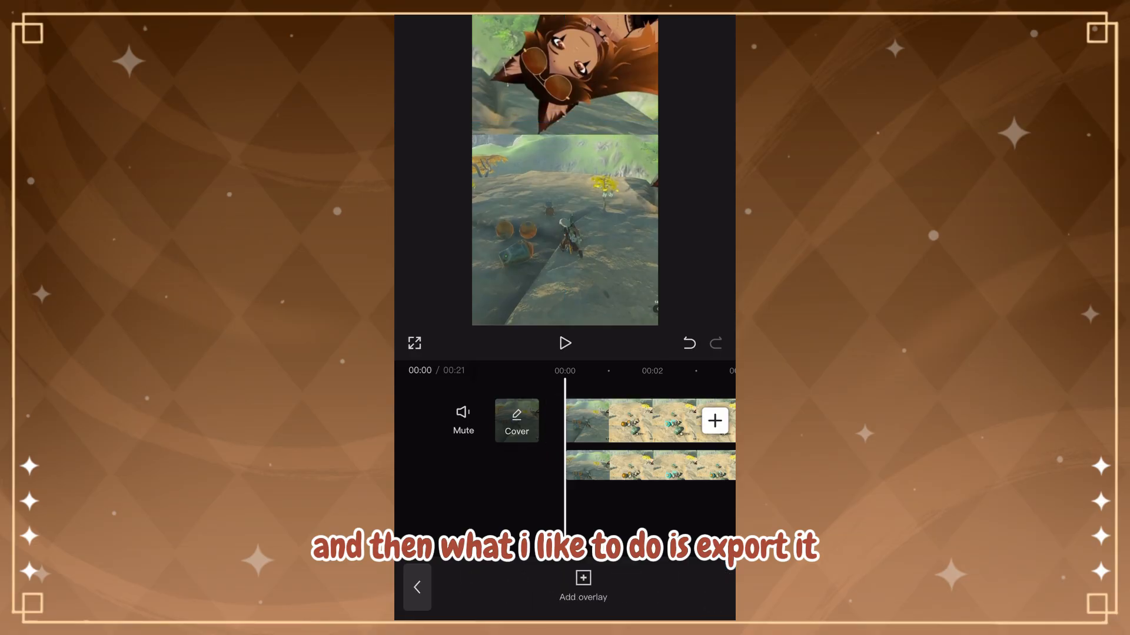
{"action": "left_click", "coordinate": [565, 343]}
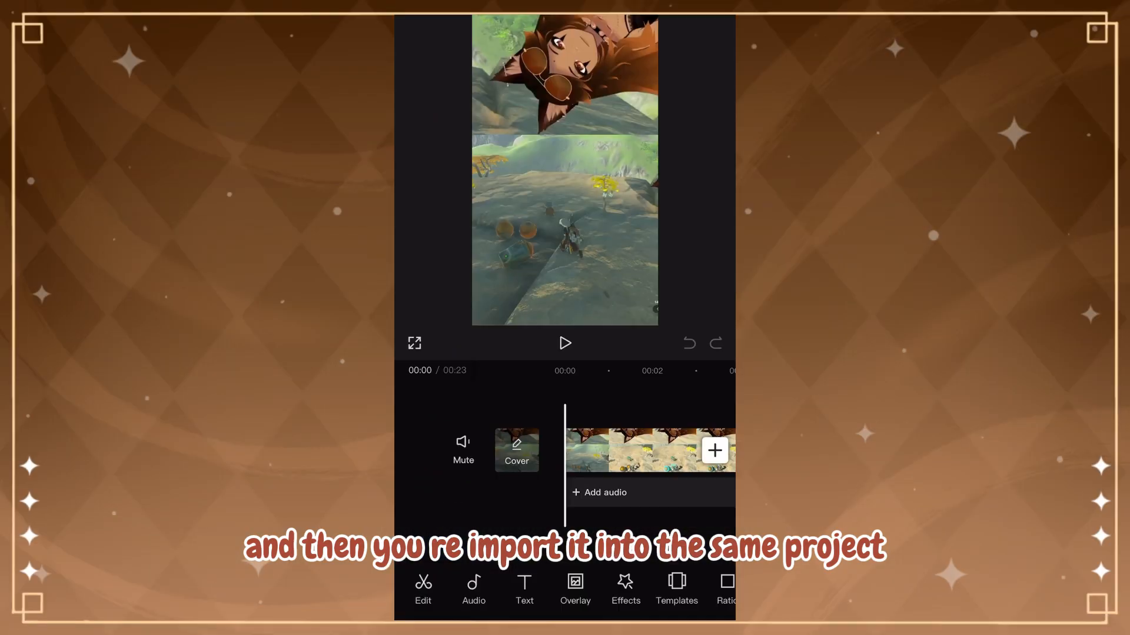
- Play through the re-imported combined clip and trim it at about the 6-second mark
{"action": "key", "text": "space"}
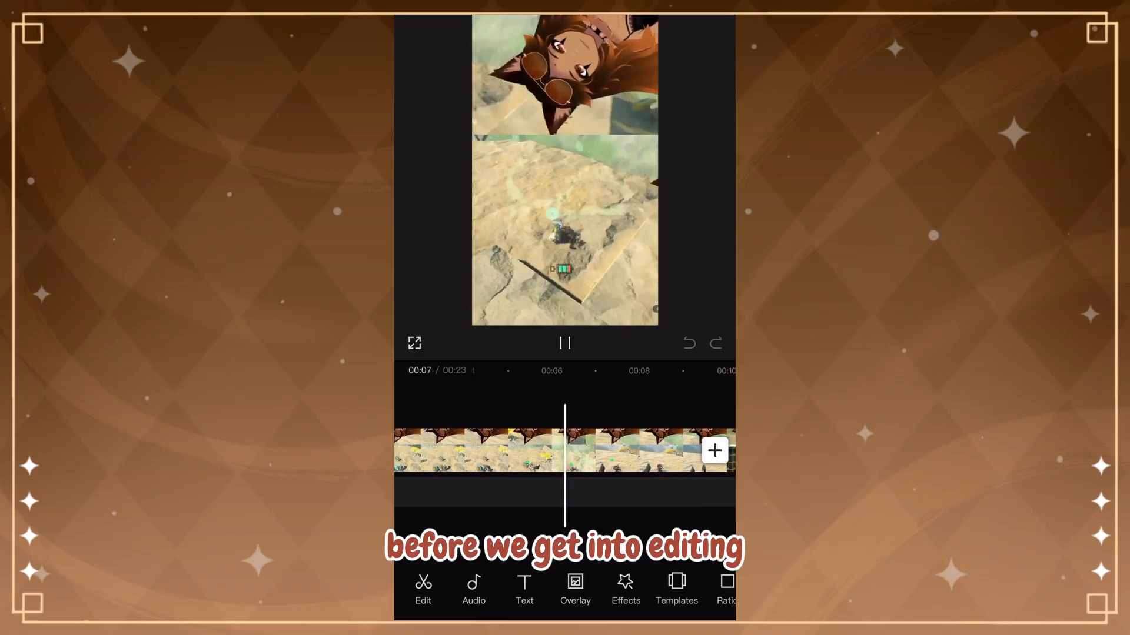
{"action": "key", "text": "space"}
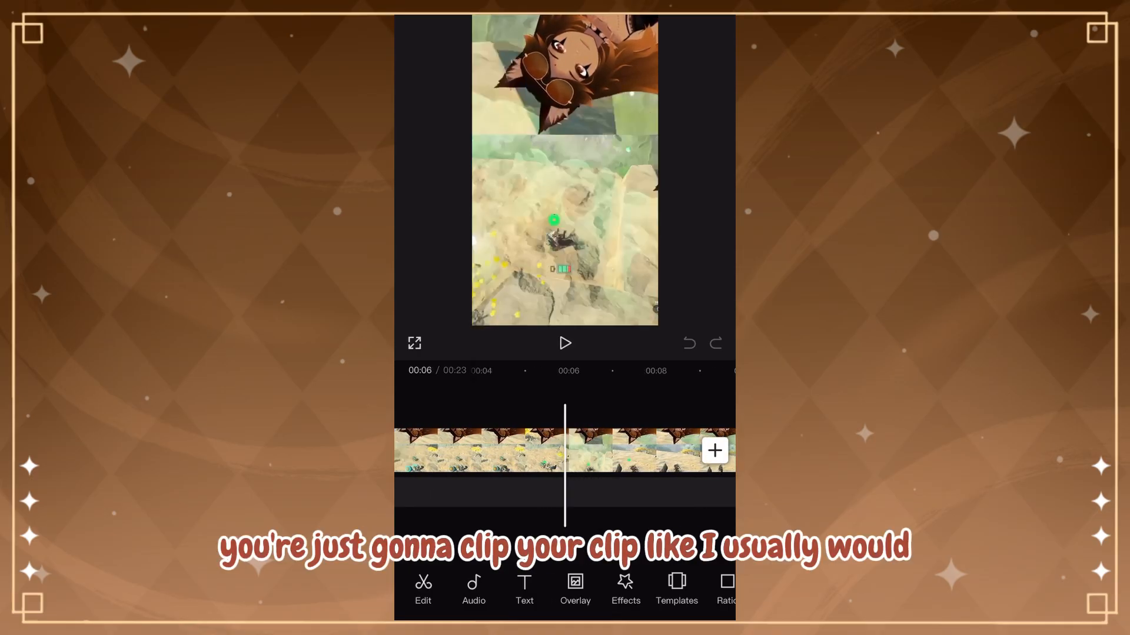
{"action": "left_click", "coordinate": [480, 451]}
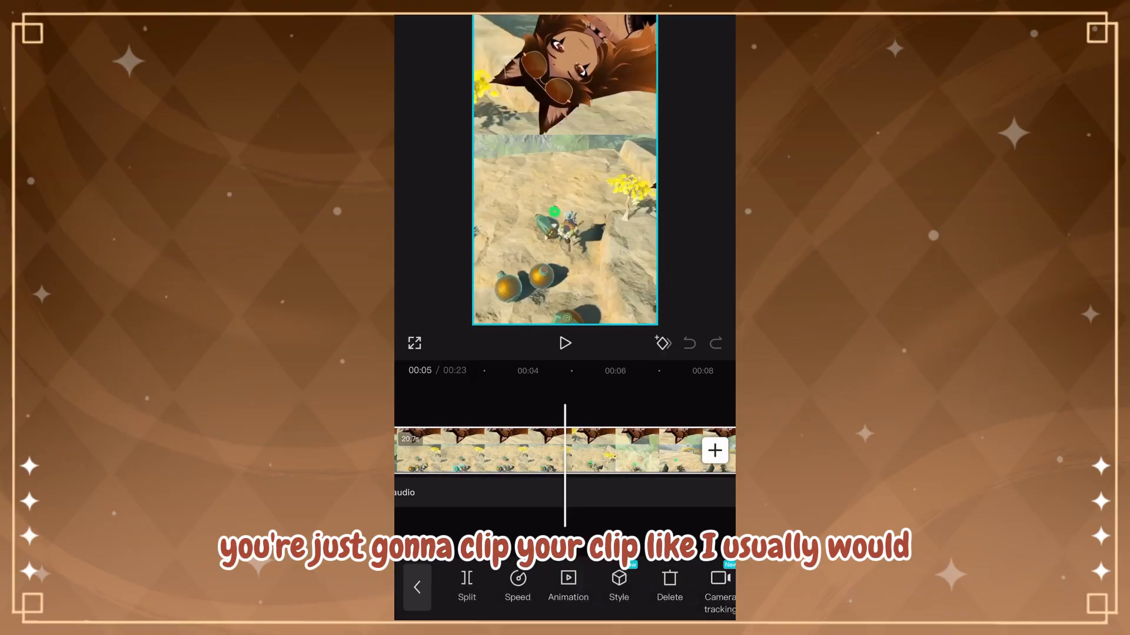
{"action": "scroll", "coordinate": [565, 450], "scroll_direction": "right", "scroll_amount": 1}
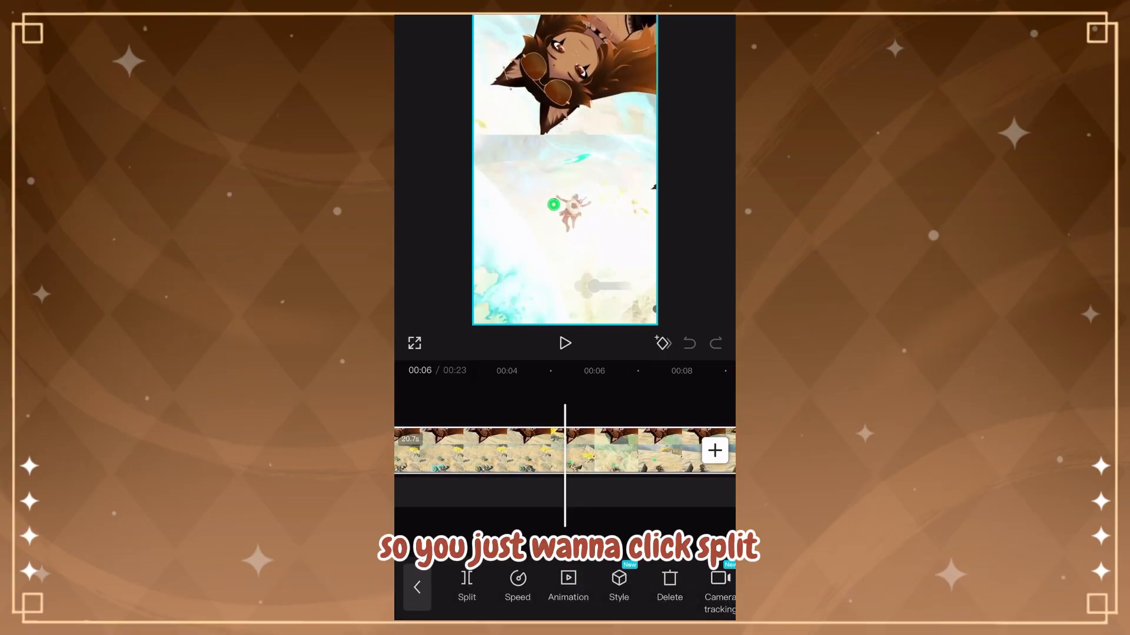
{"action": "key", "text": "space"}
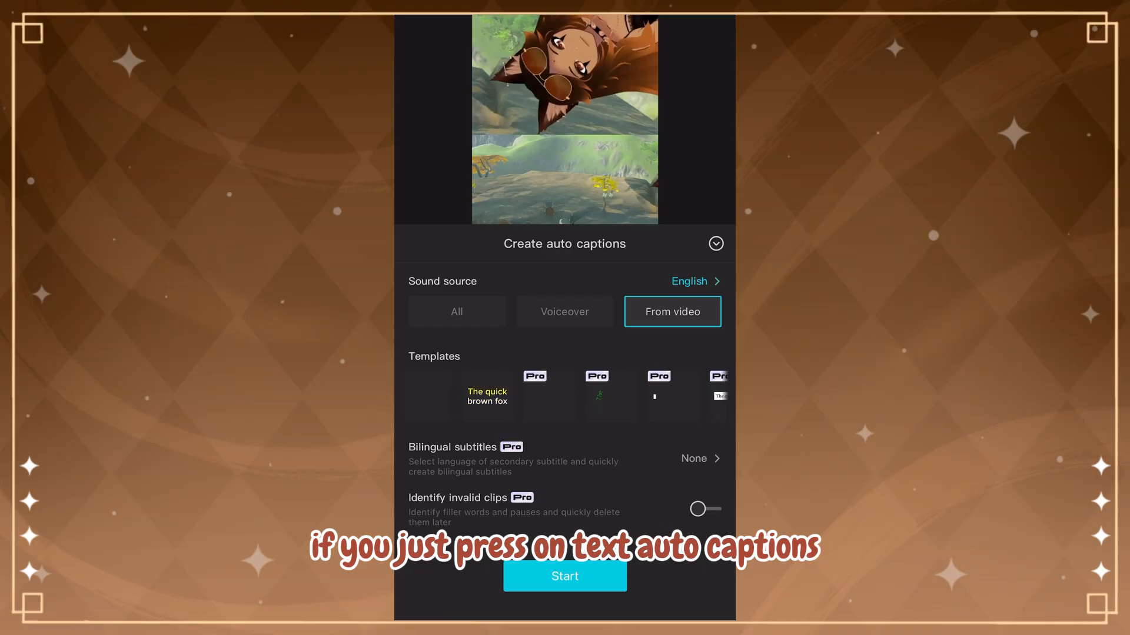
- Generate auto captions in English with the video as the sound source
{"action": "left_click", "coordinate": [486, 396]}
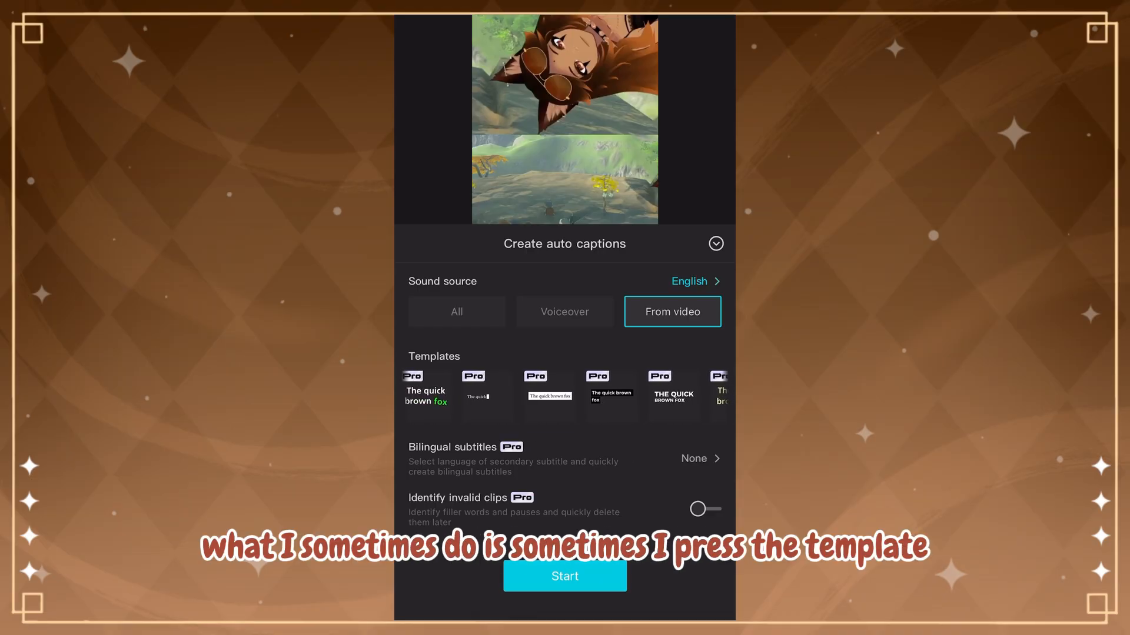
{"action": "left_click", "coordinate": [564, 576]}
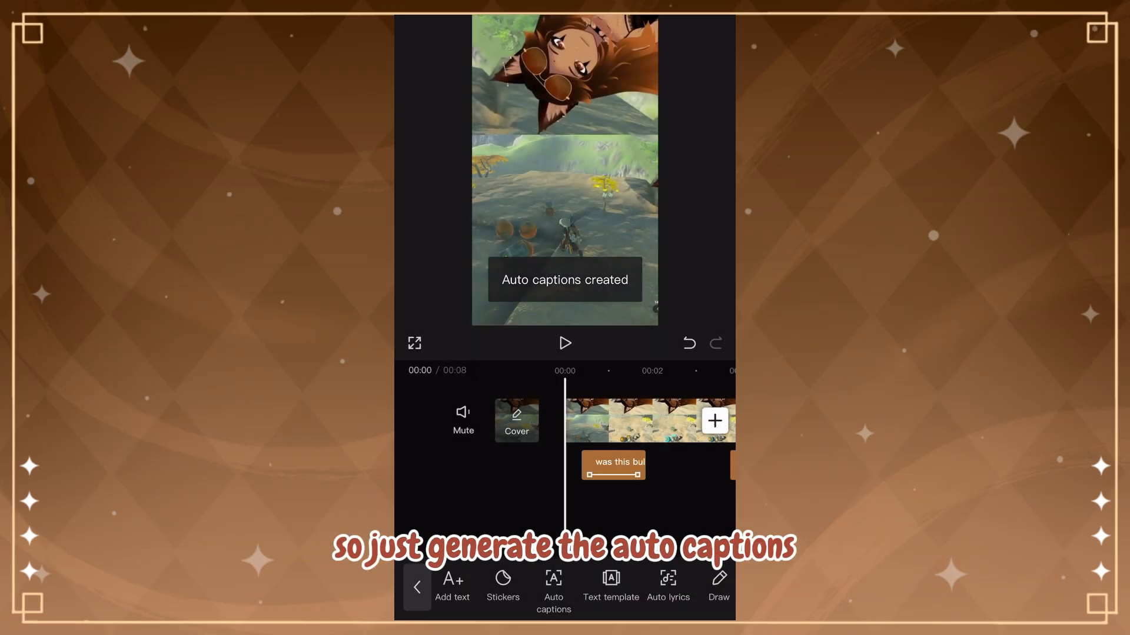
{"action": "scroll", "coordinate": [588, 421], "scroll_direction": "right", "scroll_amount": 5}
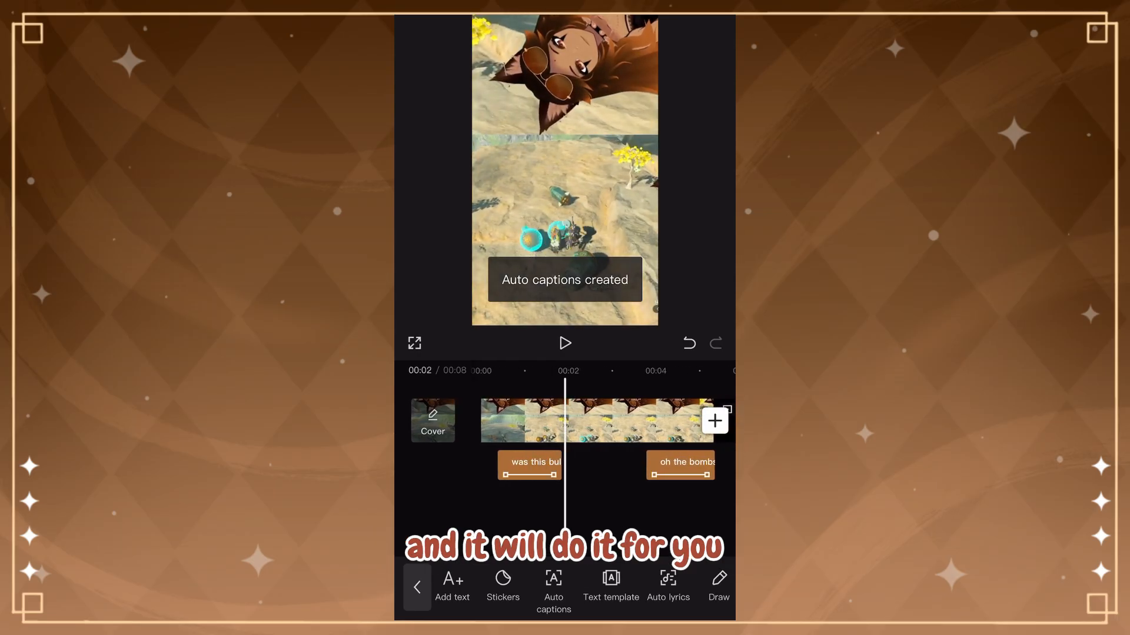
- Open the style settings of the "was this bull" caption and apply a word-revealing caption animation
{"action": "left_click", "coordinate": [529, 465]}
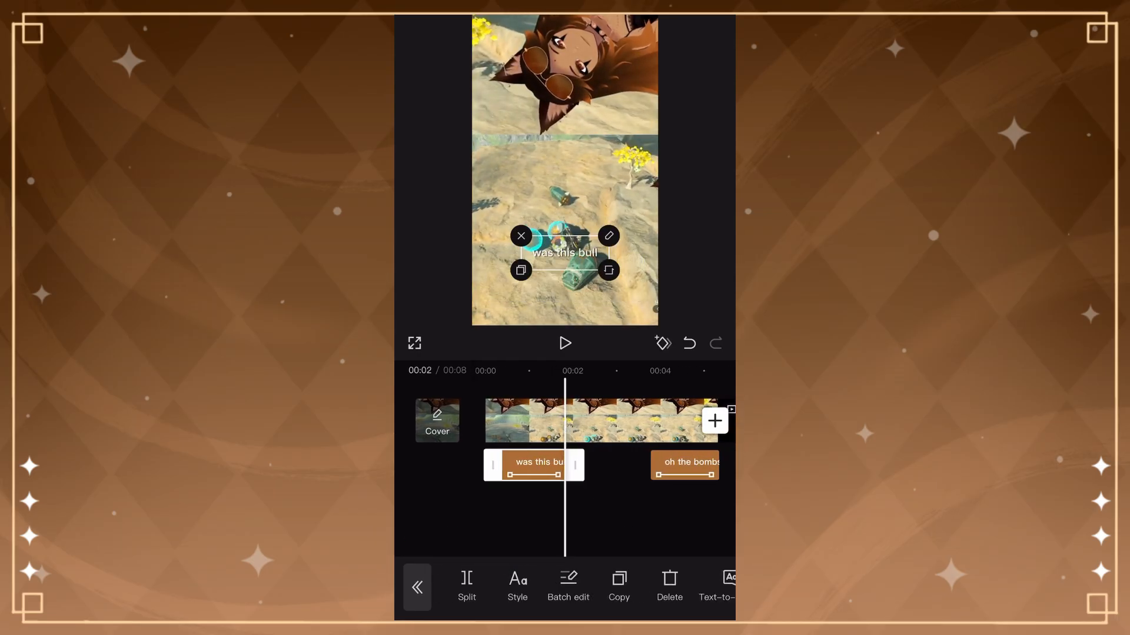
{"action": "left_click", "coordinate": [517, 585]}
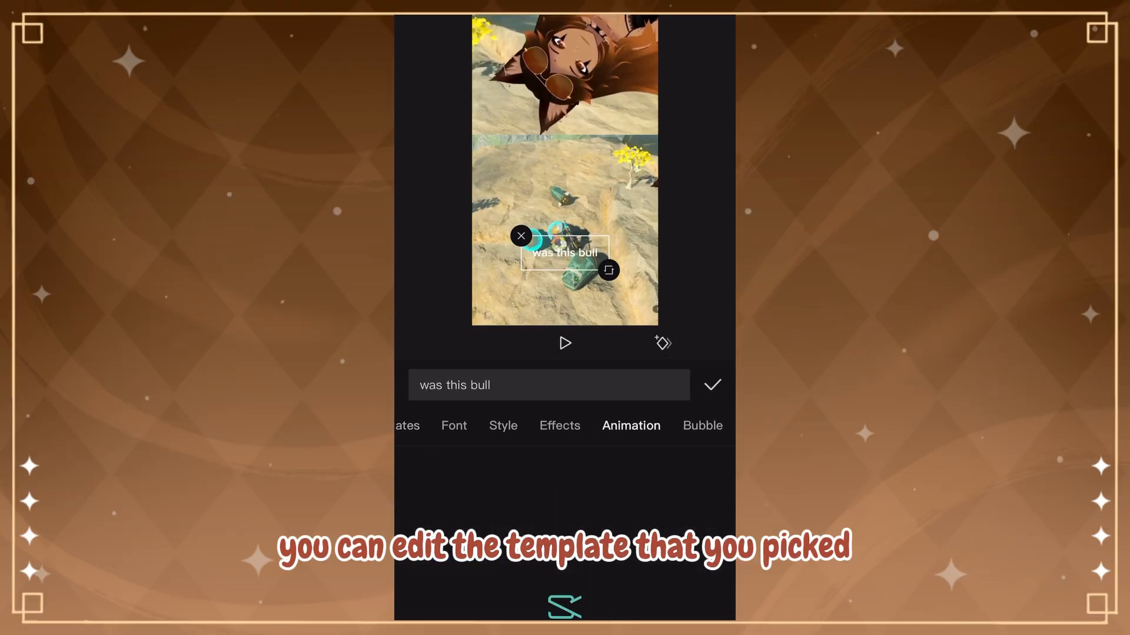
{"action": "scroll", "coordinate": [565, 501], "scroll_direction": "down", "scroll_amount": 5}
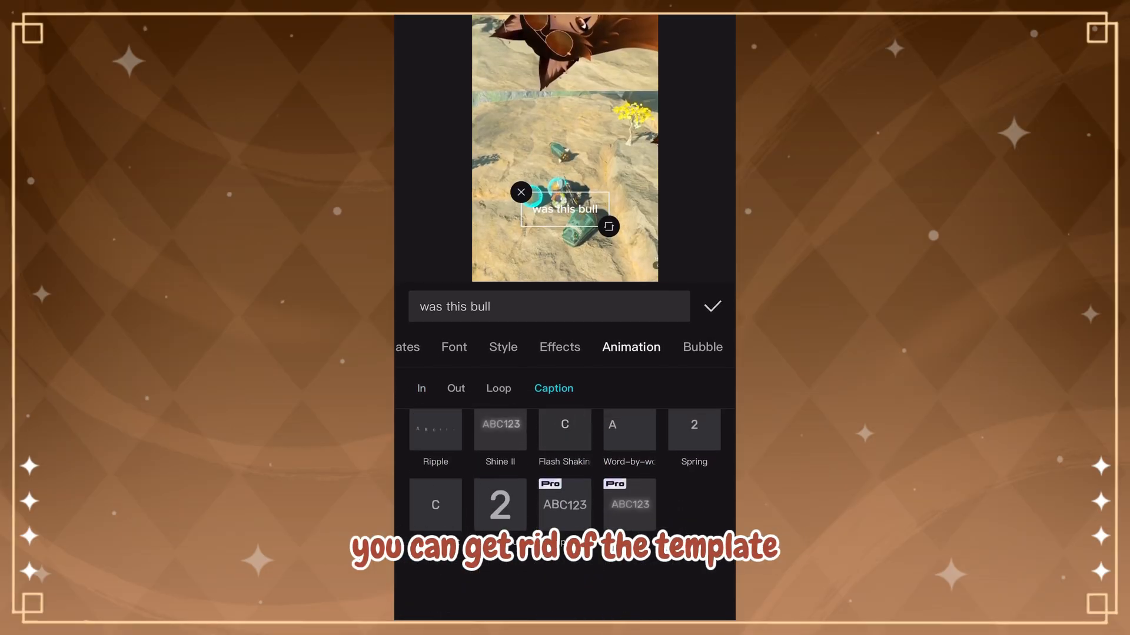
{"action": "left_click", "coordinate": [435, 490]}
- Set the caption font to helium, with the change applied to all auto captions
{"action": "left_click_drag", "start_coordinate": [470, 347], "coordinate": [645, 347]}
{"action": "left_click", "coordinate": [628, 347]}
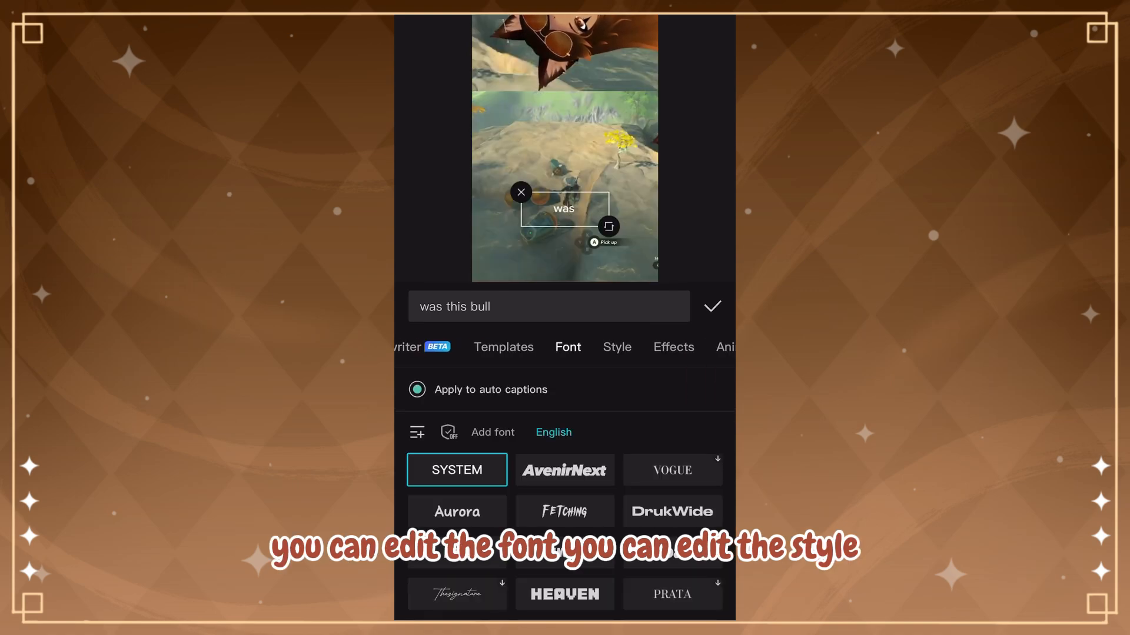
{"action": "scroll", "coordinate": [565, 518], "scroll_direction": "down", "scroll_amount": 10}
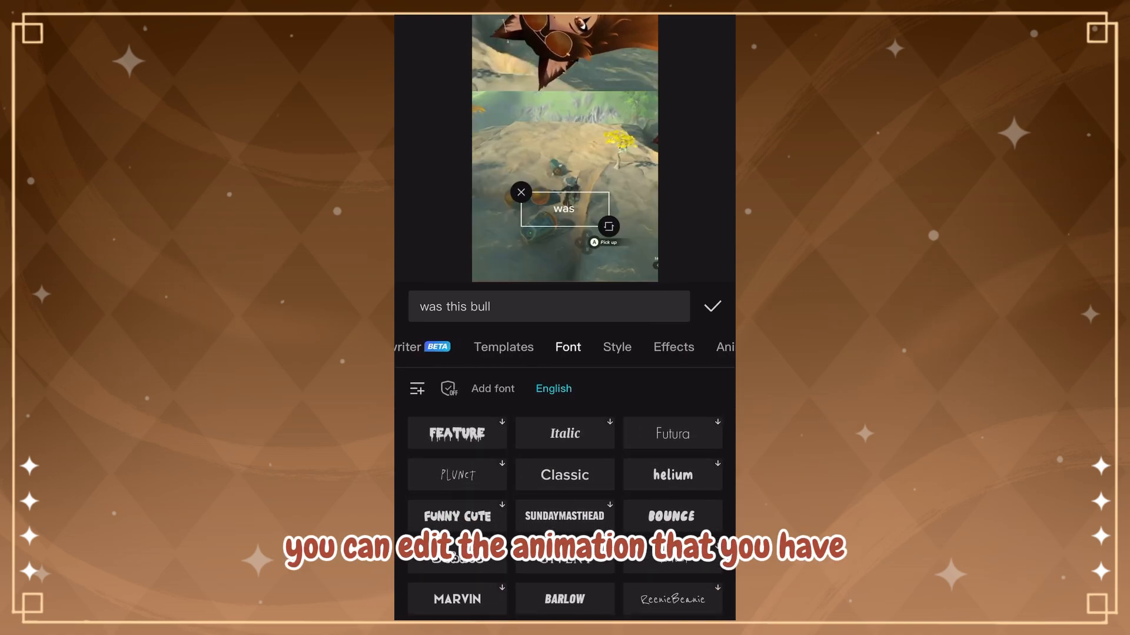
{"action": "left_click", "coordinate": [672, 475]}
{"action": "scroll", "coordinate": [564, 518], "scroll_direction": "down", "scroll_amount": 3}
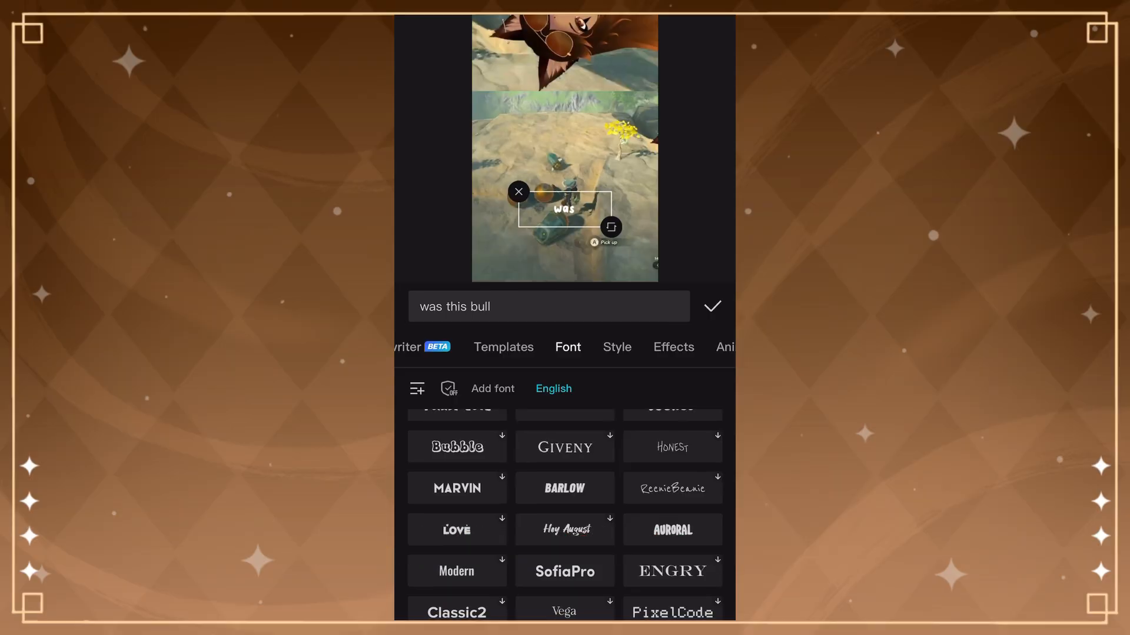
- Apply the red text preset with a white outline, then enlarge the caption and move it to the seam between avatar and gameplay
{"action": "left_click", "coordinate": [617, 347]}
{"action": "left_click", "coordinate": [565, 438]}
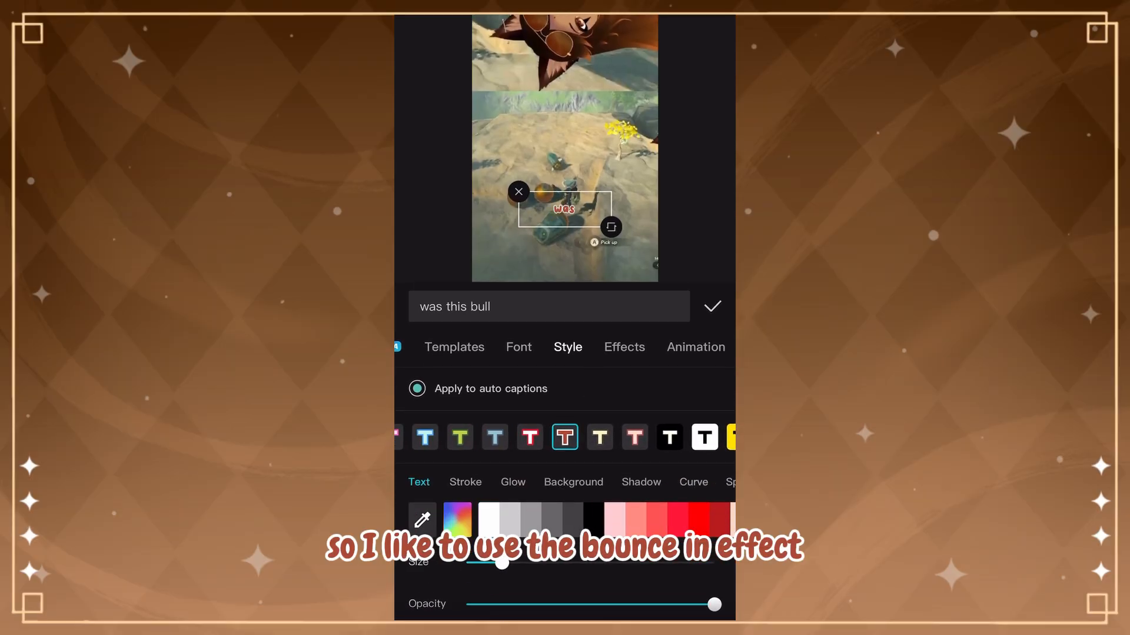
{"action": "left_click_drag", "start_coordinate": [564, 209], "coordinate": [562, 93]}
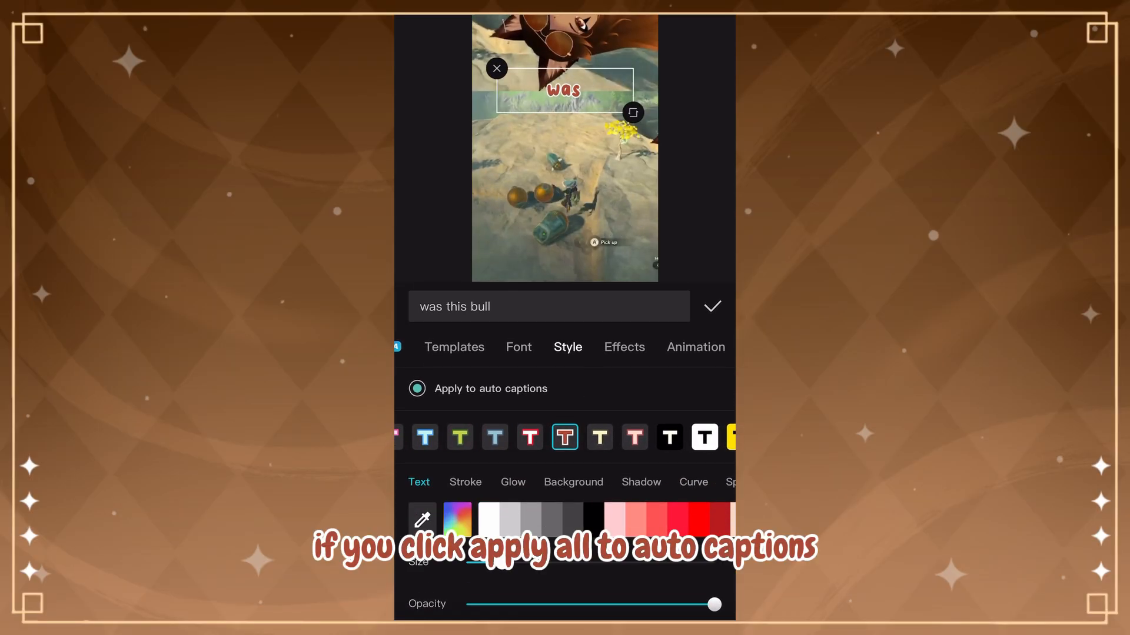
{"action": "left_click", "coordinate": [712, 306]}
- Batch edit the subtitles and correct the first one to "what is this balls?"
{"action": "left_click", "coordinate": [569, 587]}
{"action": "left_click", "coordinate": [478, 262]}
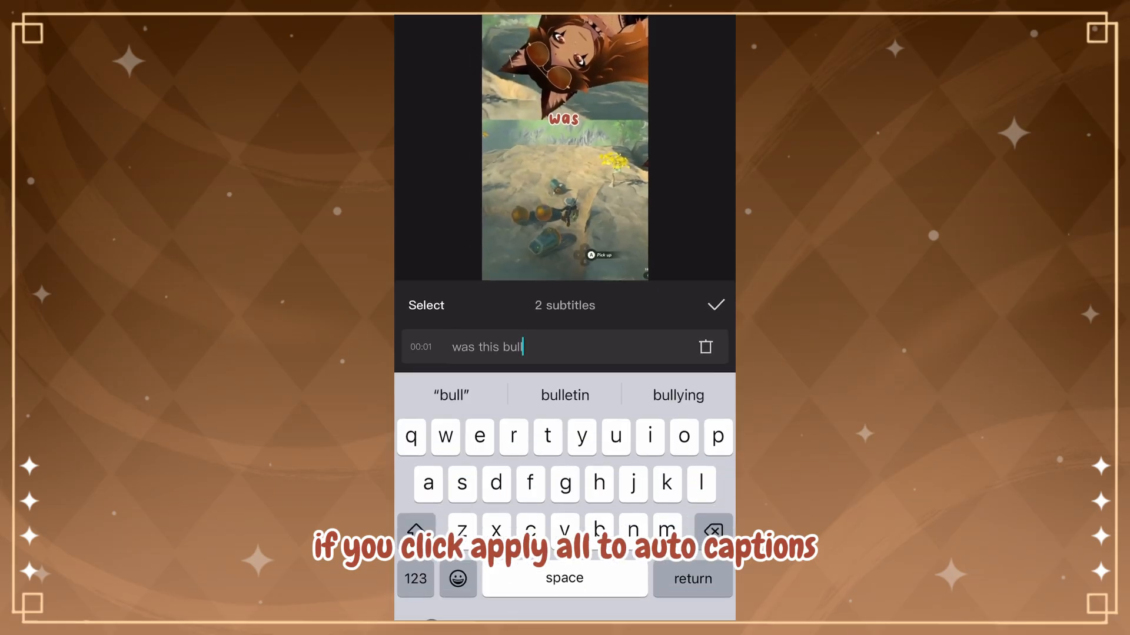
{"action": "key", "text": "BackSpace"}
{"action": "key", "text": "BackSpace"}
{"action": "key", "text": "BackSpace"}
{"action": "type", "text": "hat "}
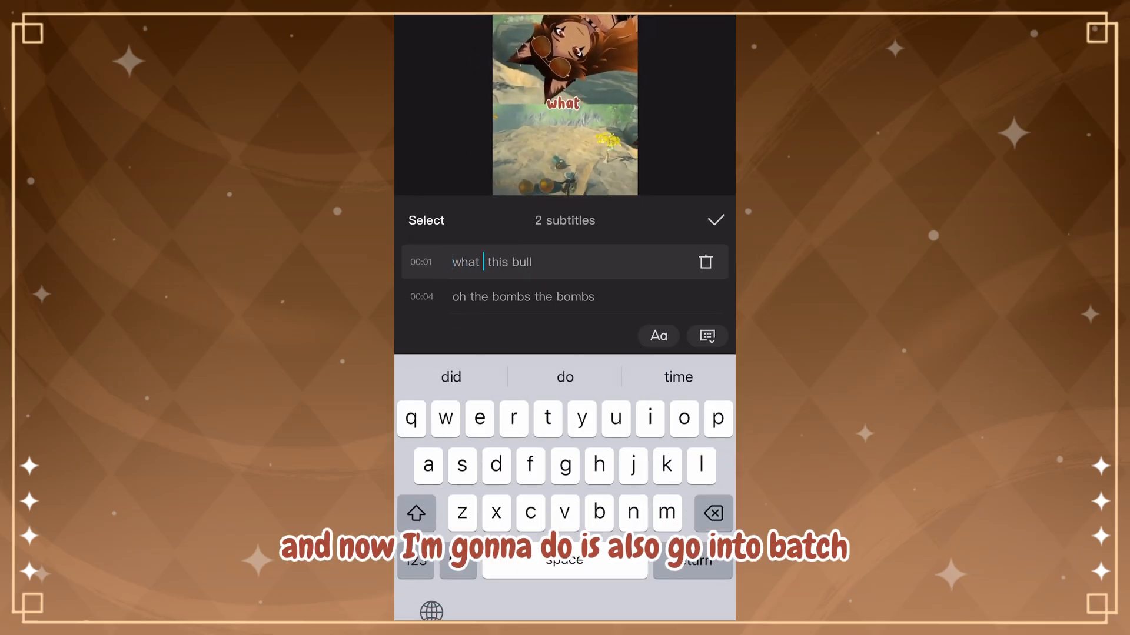
{"action": "type", "text": "is"}
{"action": "left_click", "coordinate": [493, 262]}
{"action": "left_click", "coordinate": [541, 262]}
{"action": "key", "text": "BackSpace"}
{"action": "key", "text": "BackSpace"}
{"action": "key", "text": "BackSpace"}
{"action": "type", "text": "alls?"}
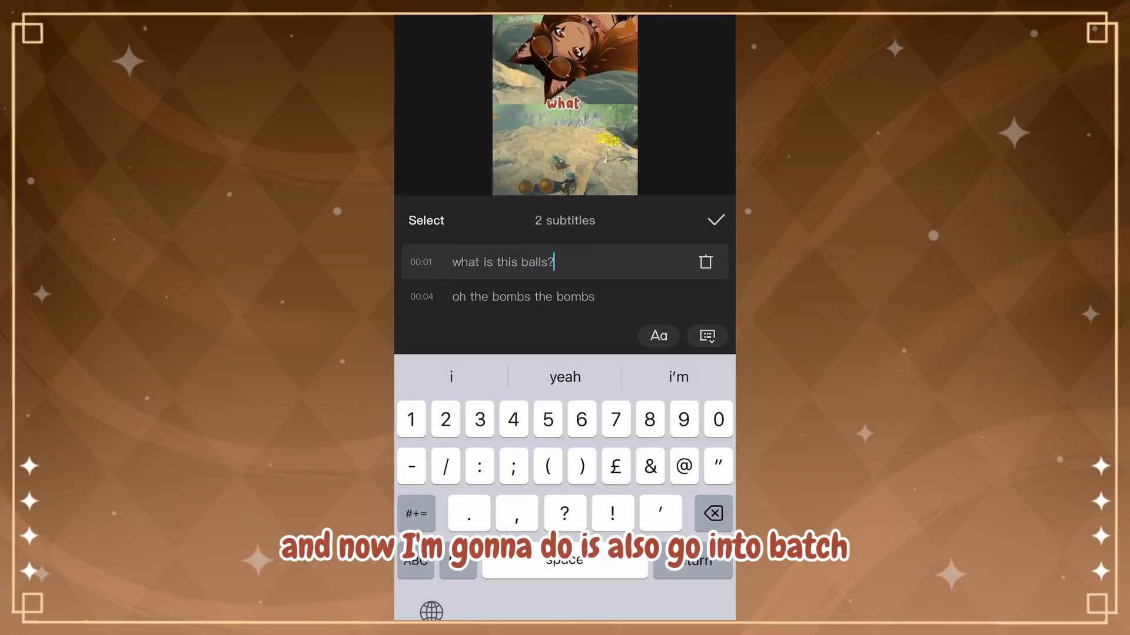
- Correct the second subtitle to "oh they're bombs they're bombs" and play back the captioned video
{"action": "left_click", "coordinate": [492, 296]}
{"action": "type", "text": "y'"}
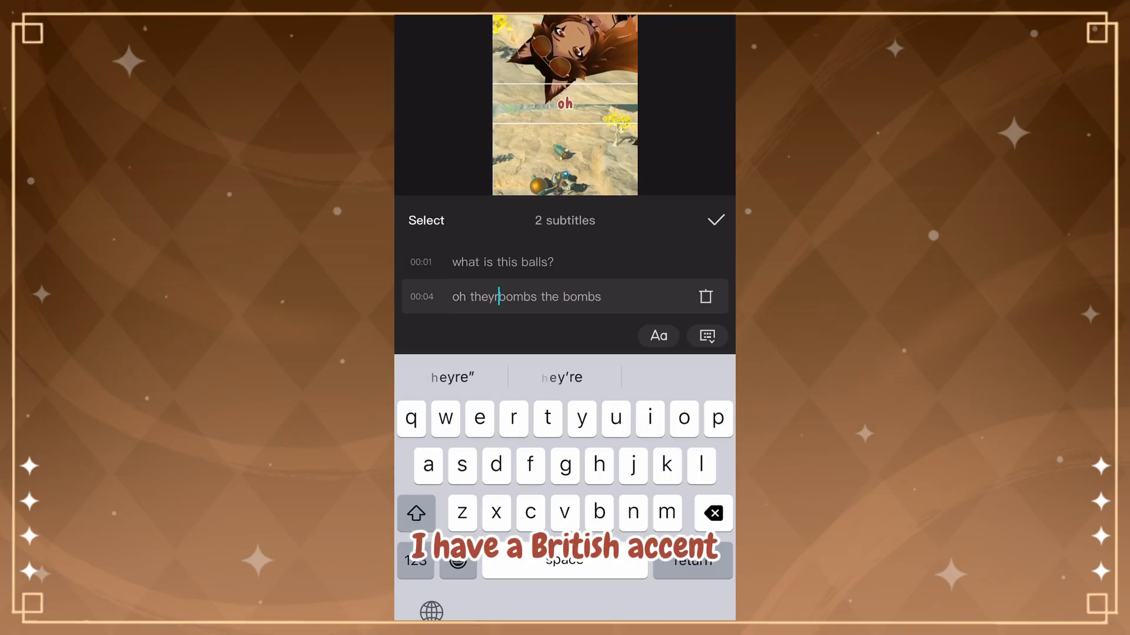
{"action": "type", "text": "re"}
{"action": "left_click", "coordinate": [574, 296]}
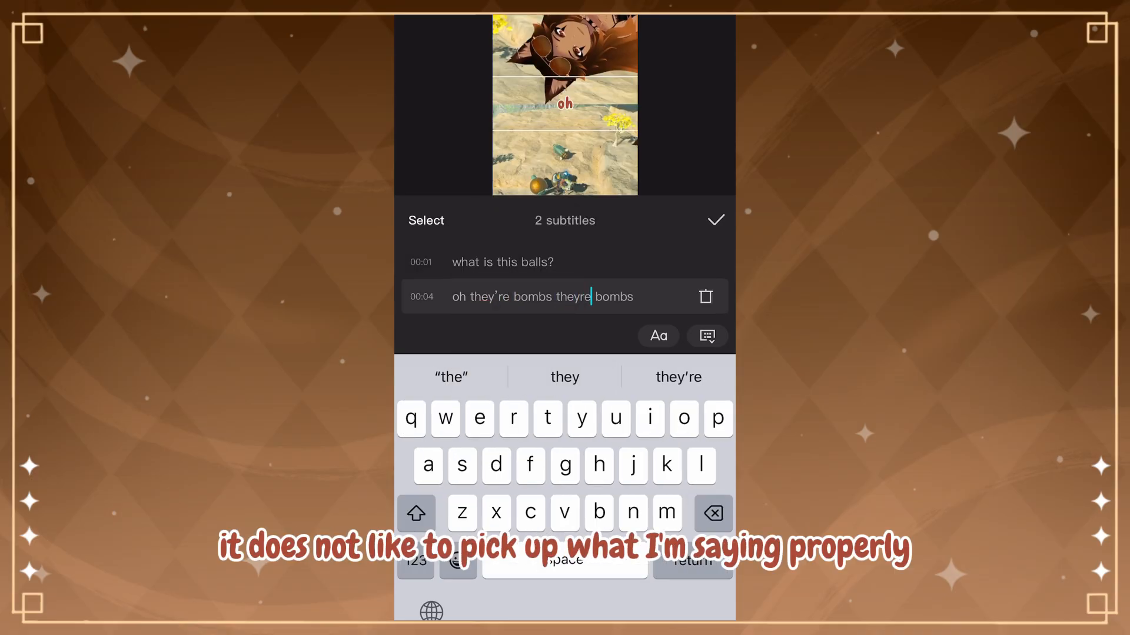
{"action": "left_click", "coordinate": [415, 560]}
{"action": "left_click", "coordinate": [565, 377]}
{"action": "type", "text": "'ve"}
{"action": "key", "text": "BackSpace"}
{"action": "key", "text": "BackSpace"}
{"action": "key", "text": "BackSpace"}
{"action": "type", "text": "re"}
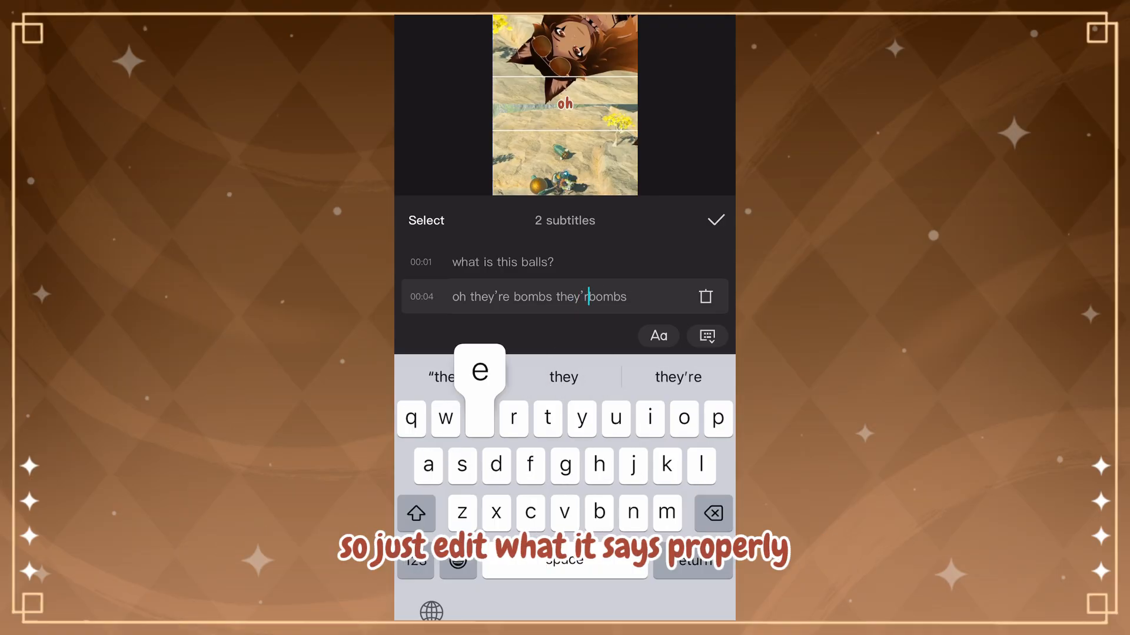
{"action": "left_click", "coordinate": [715, 220]}
{"action": "left_click", "coordinate": [564, 343]}
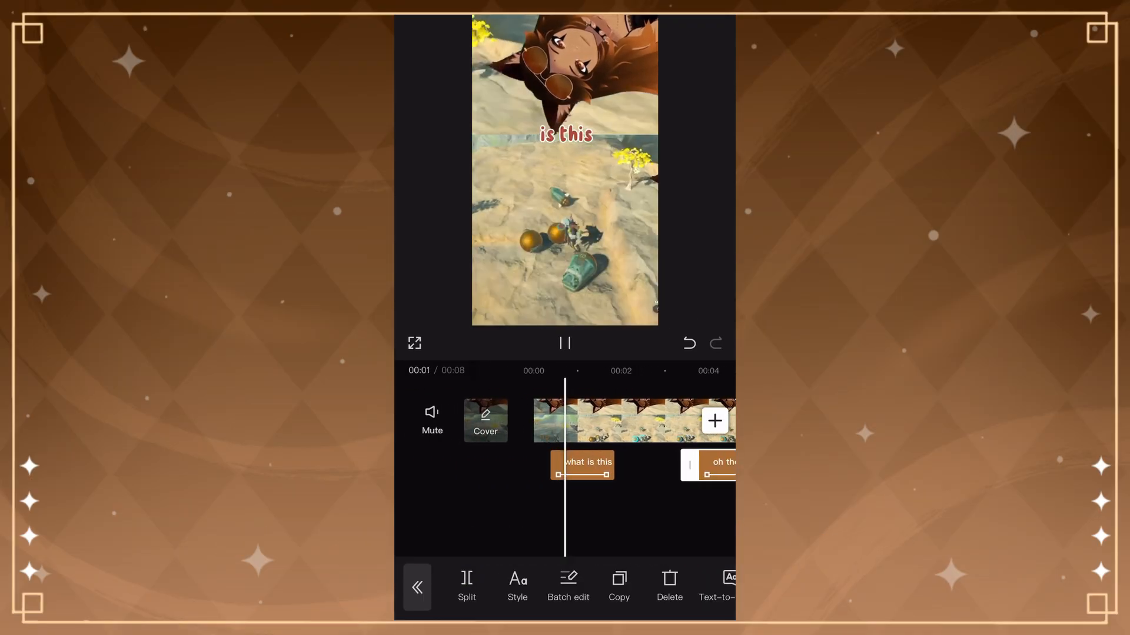